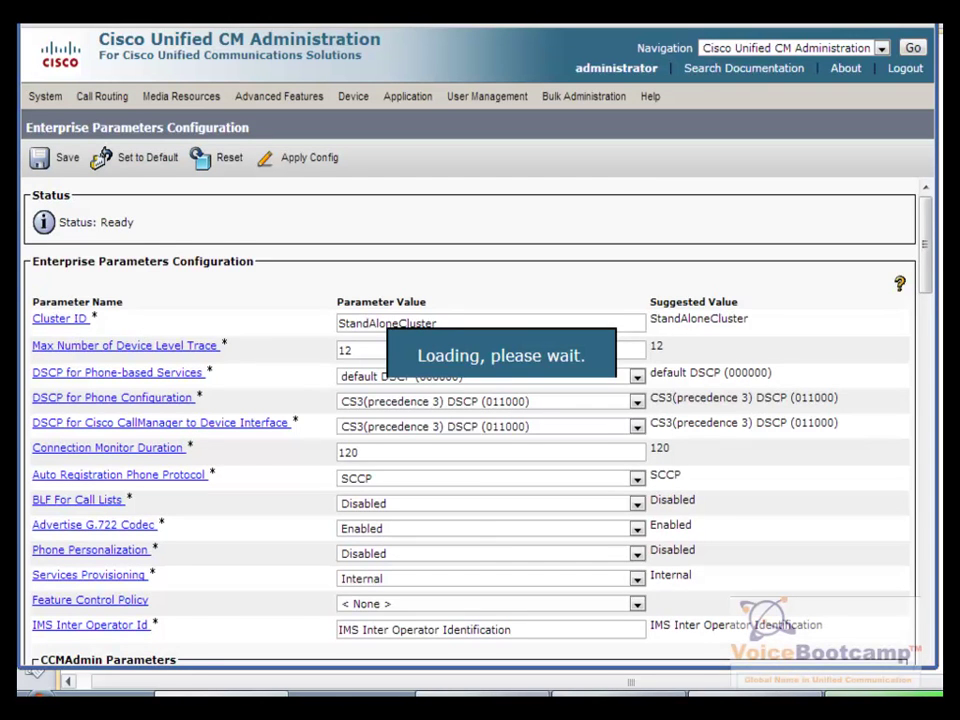
Step: Examine the Phone URL Parameters in the enterprise parameters, especially the authentication and directories URLs
{"action": "scroll", "coordinate": [933, 499], "scroll_direction": "down", "scroll_amount": 15}
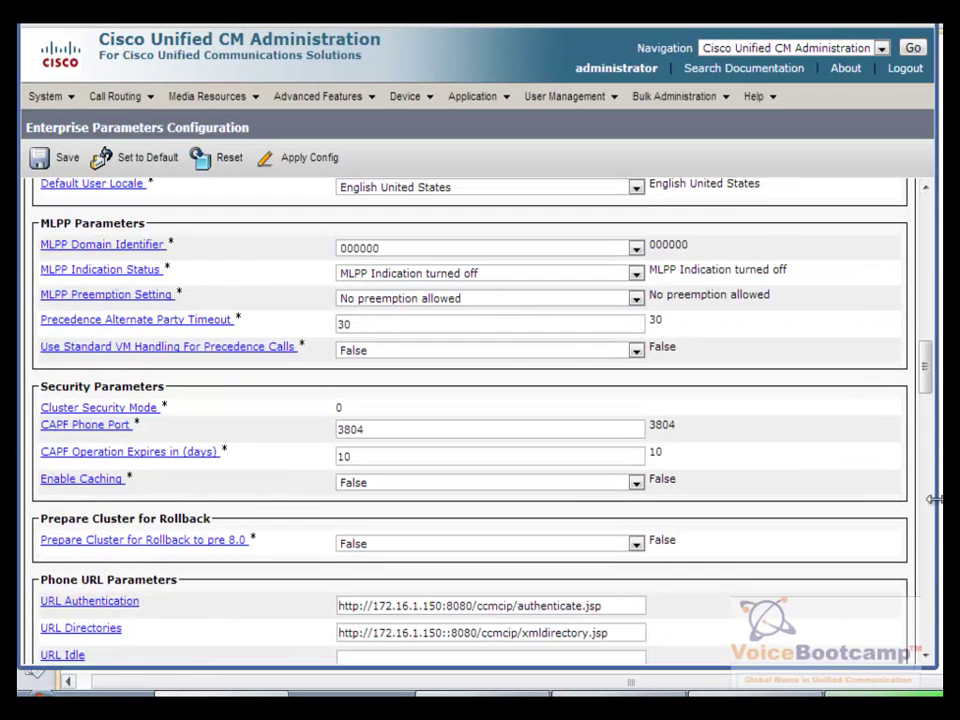
{"action": "scroll", "coordinate": [926, 378], "scroll_direction": "down", "scroll_amount": 6}
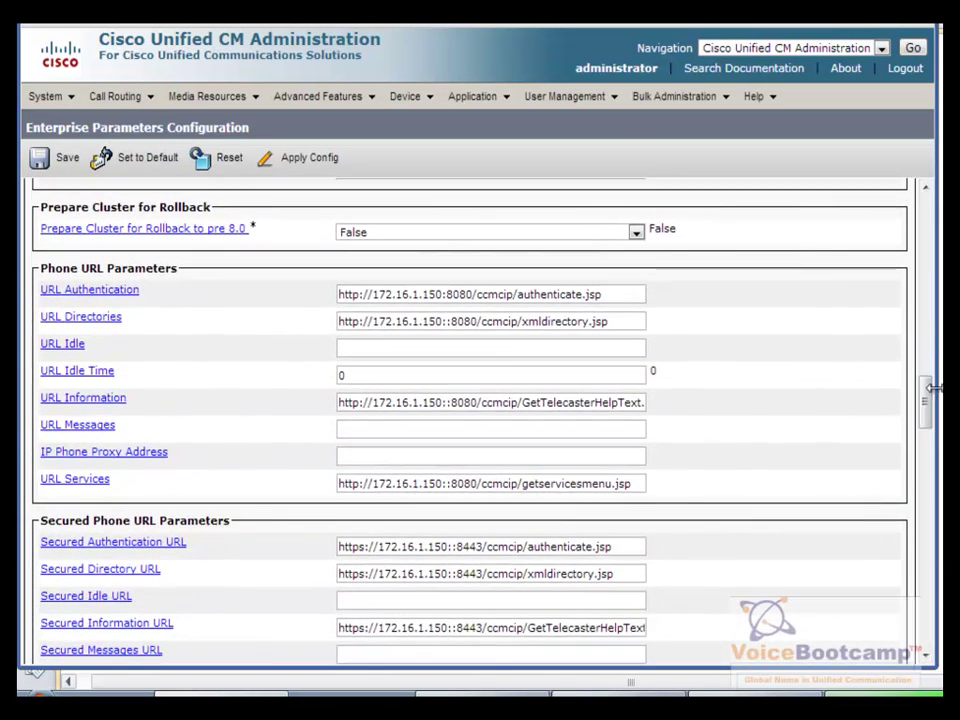
{"action": "left_click_drag", "start_coordinate": [459, 294], "coordinate": [404, 328]}
{"action": "left_click", "coordinate": [430, 329]}
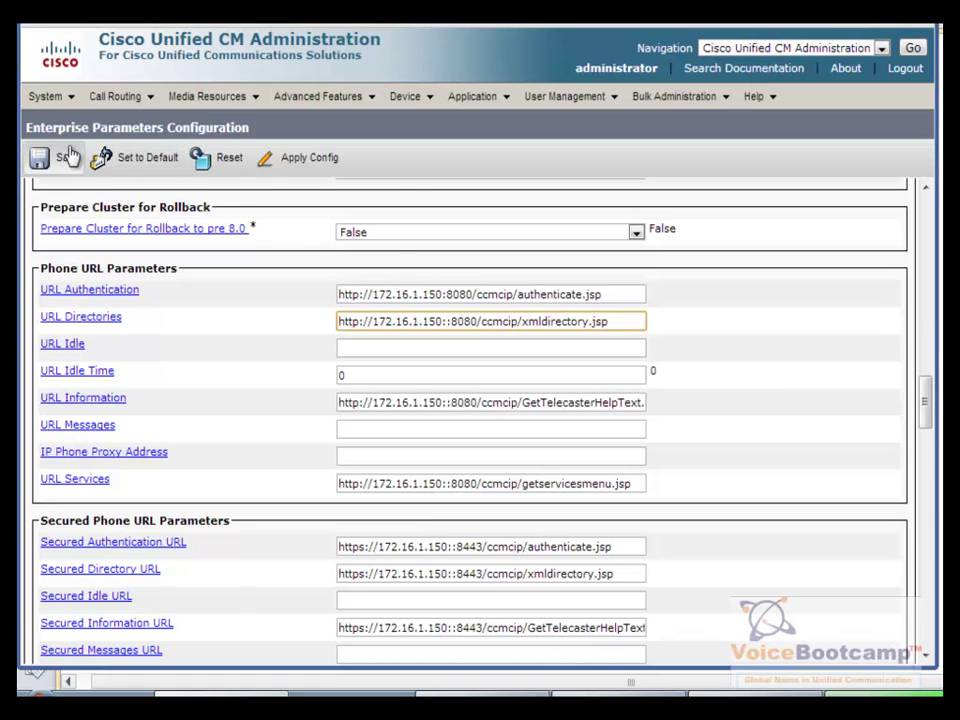
Step: List all date/time groups and open the DTG_HQ group
{"action": "left_click", "coordinate": [62, 105]}
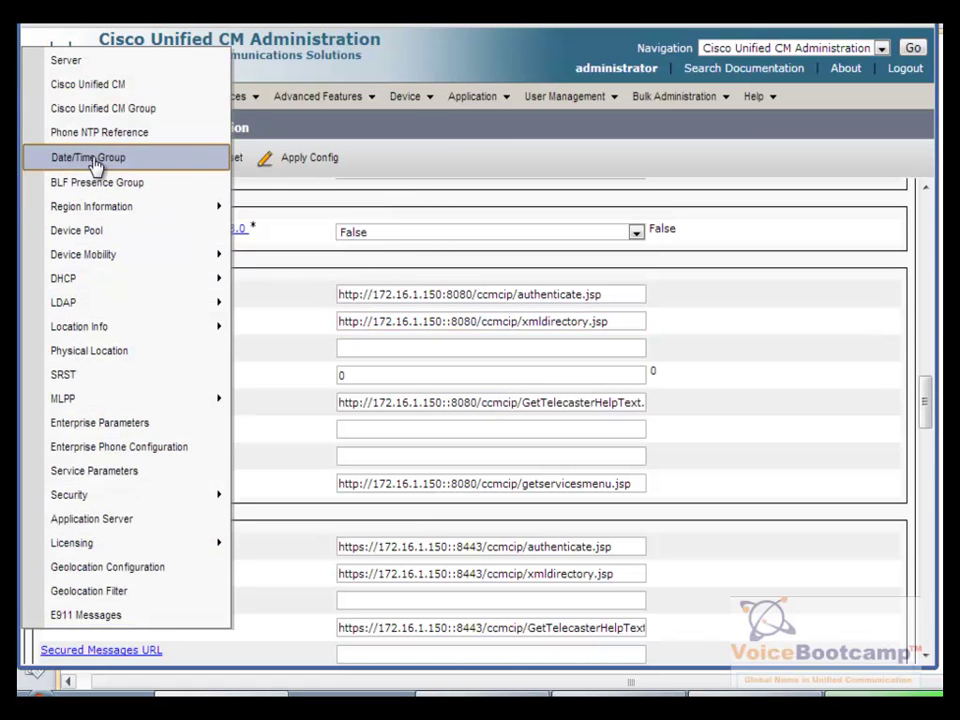
{"action": "left_click", "coordinate": [96, 165]}
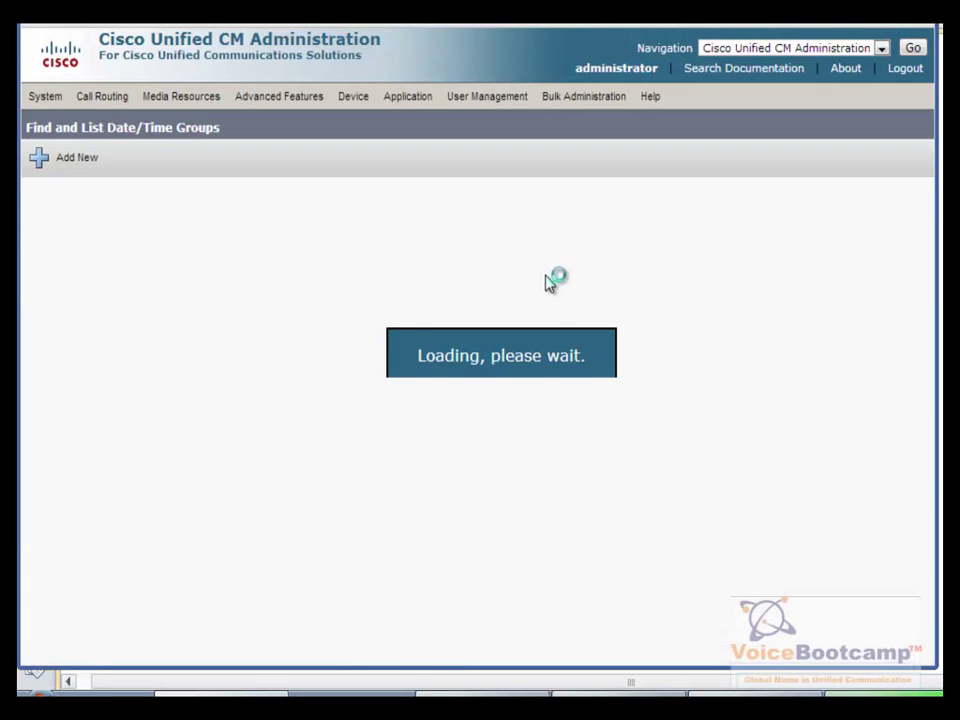
{"action": "left_click", "coordinate": [531, 233]}
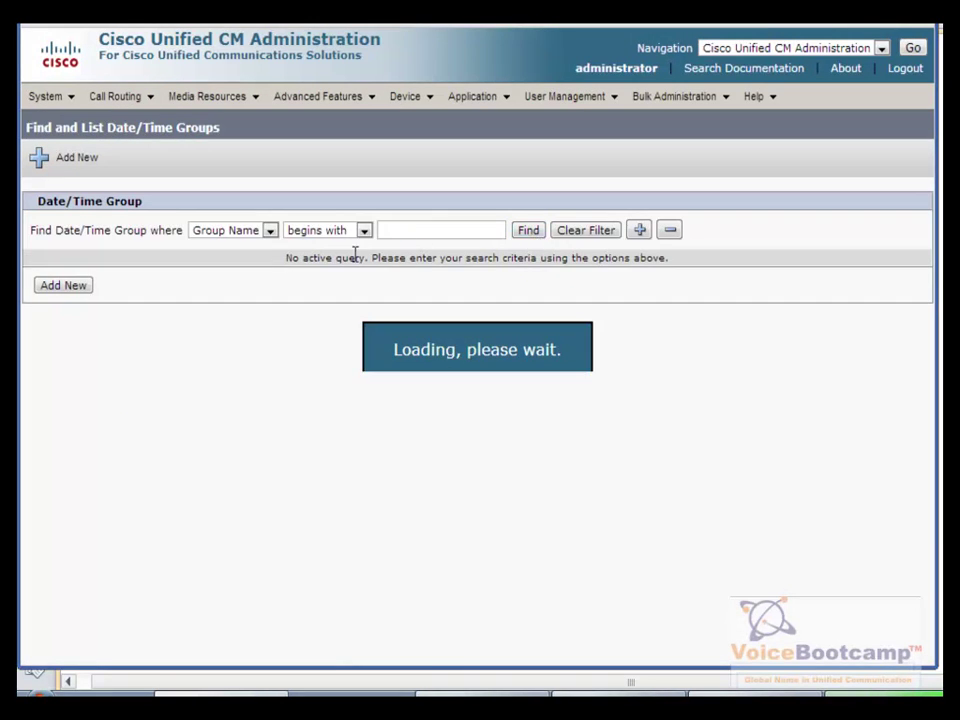
{"action": "left_click", "coordinate": [64, 286]}
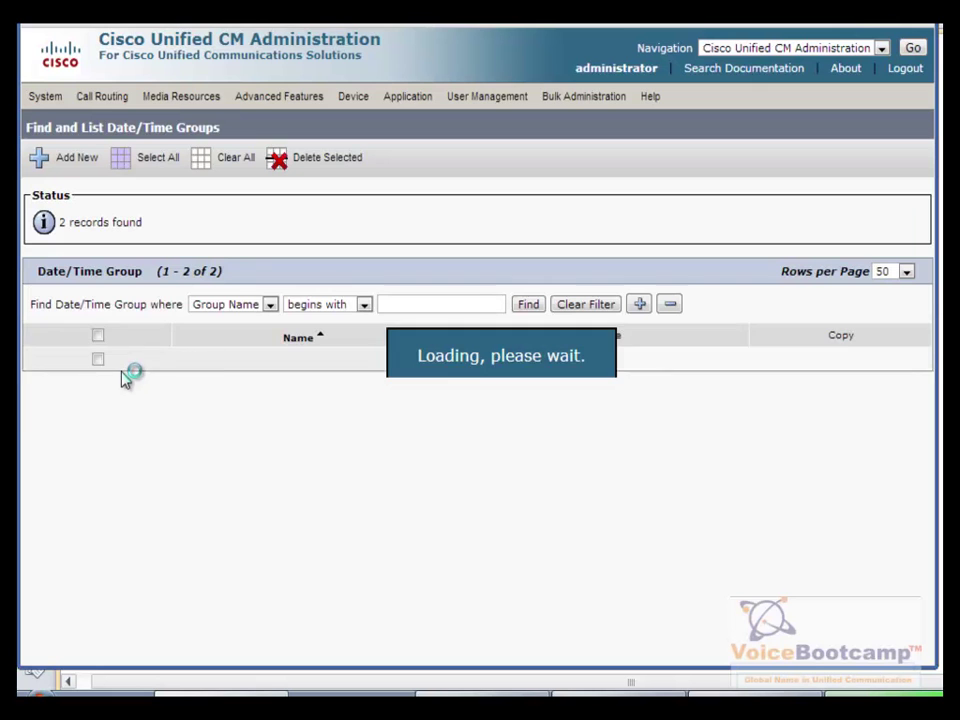
{"action": "left_click", "coordinate": [201, 384]}
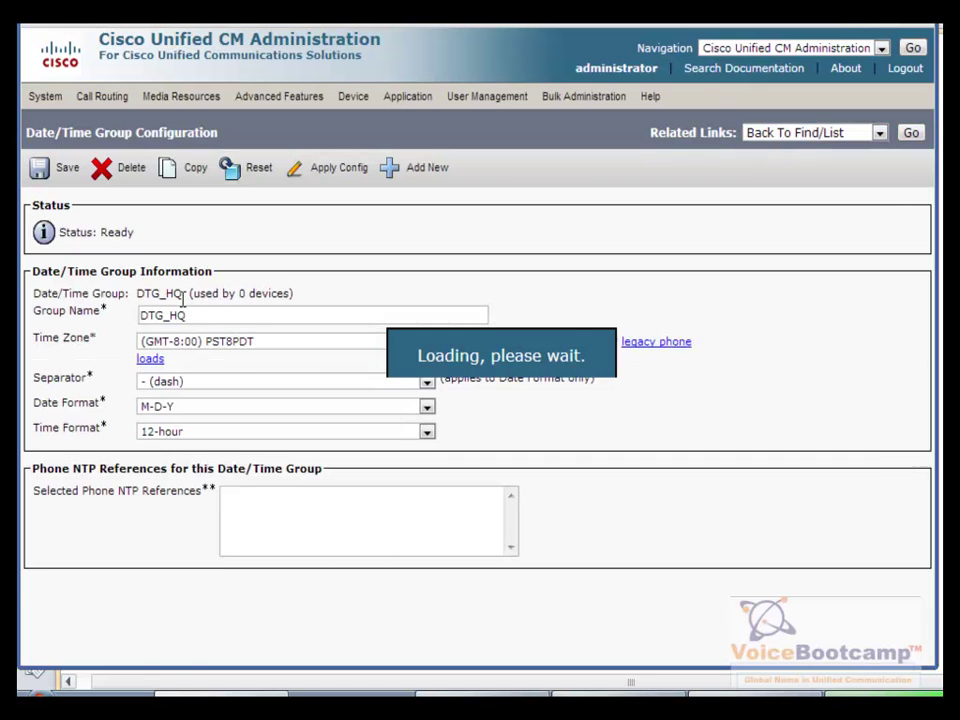
Step: Check the time zone setting and available time zone choices of the DTG_HQ group
{"action": "left_click_drag", "start_coordinate": [184, 294], "coordinate": [170, 348]}
{"action": "left_click", "coordinate": [195, 343]}
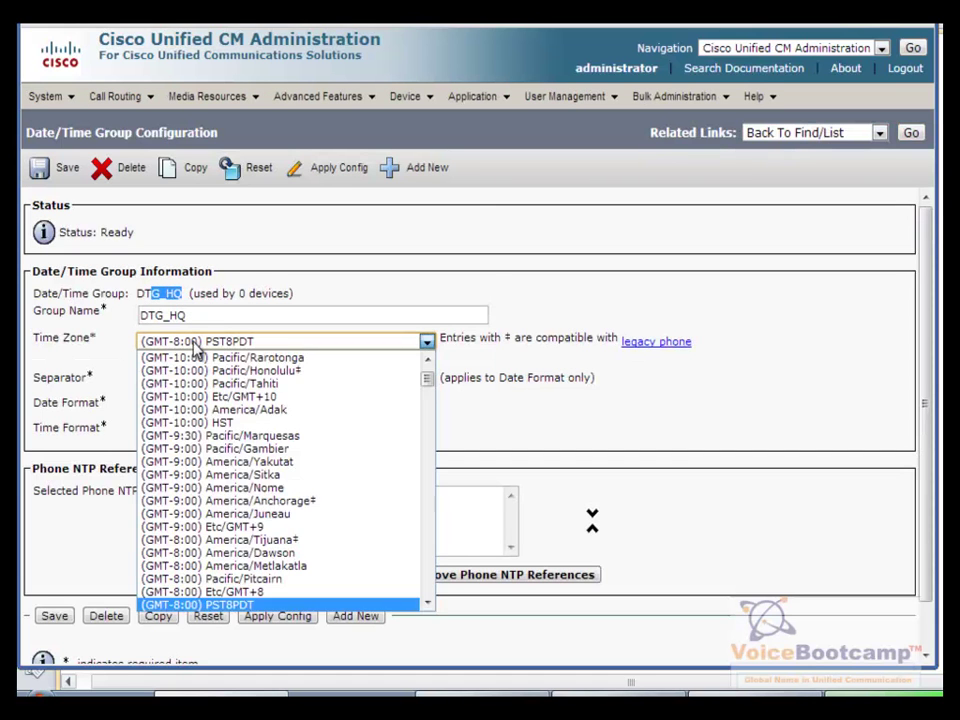
{"action": "left_click", "coordinate": [197, 345]}
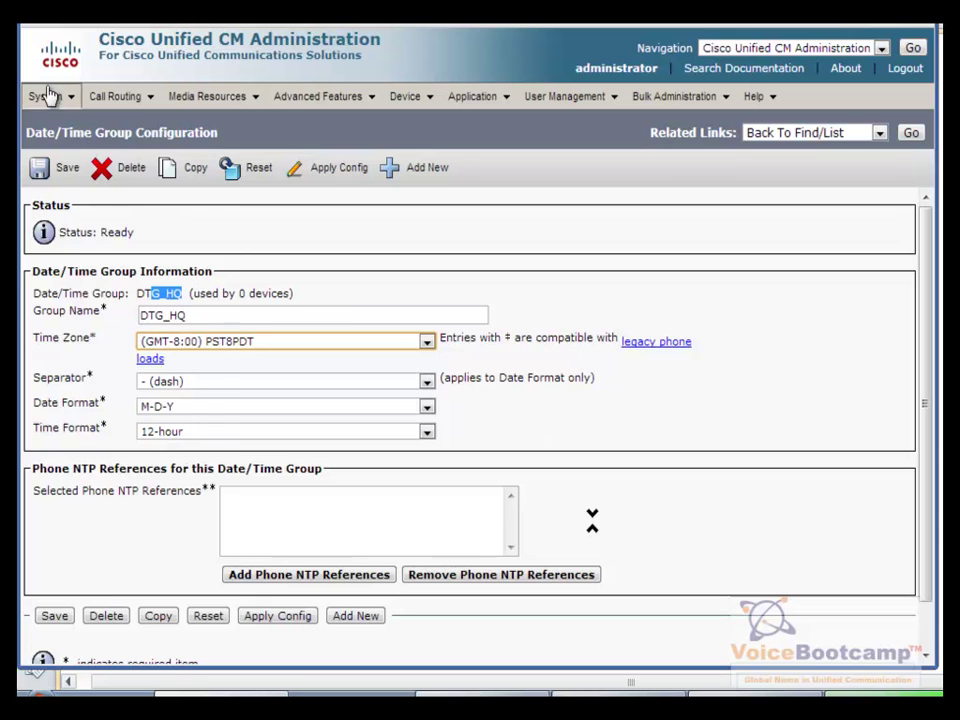
{"action": "left_click", "coordinate": [357, 246]}
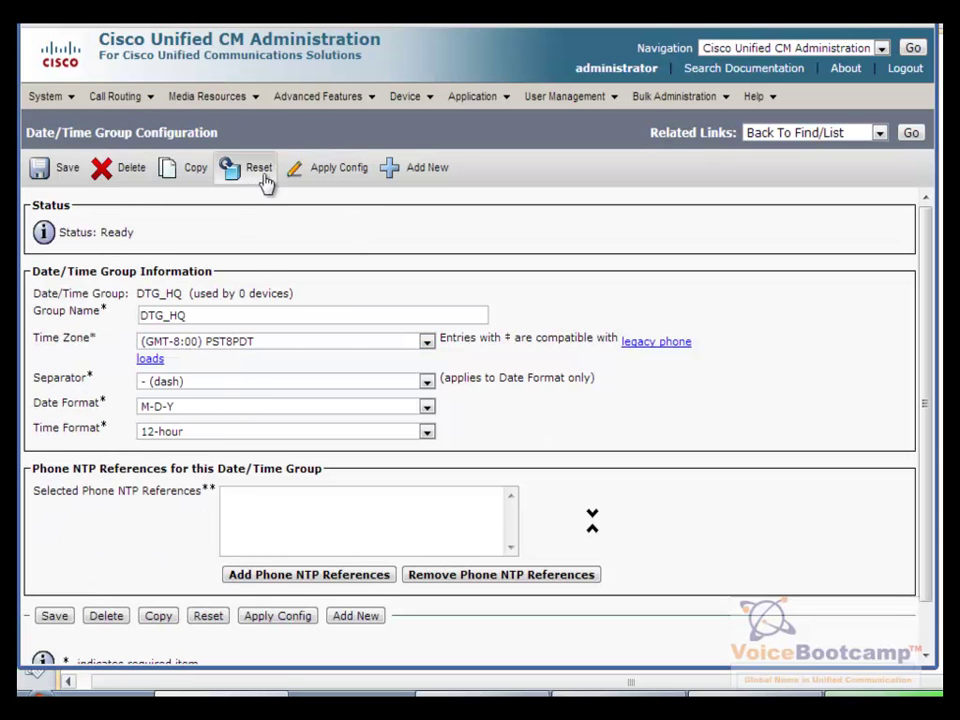
Step: Copy the DTG_HQ date/time group and name the copy DTG_SiteB
{"action": "left_click", "coordinate": [192, 164]}
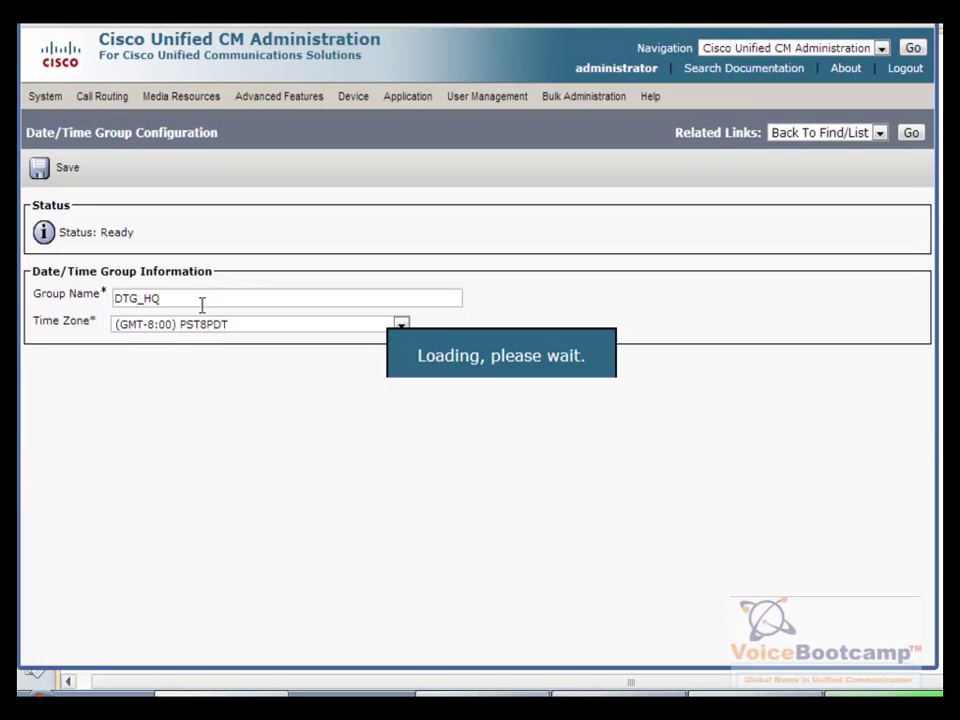
{"action": "left_click", "coordinate": [203, 303]}
{"action": "key", "text": "BackSpace"}
{"action": "key", "text": "BackSpace"}
{"action": "type", "text": "s"}
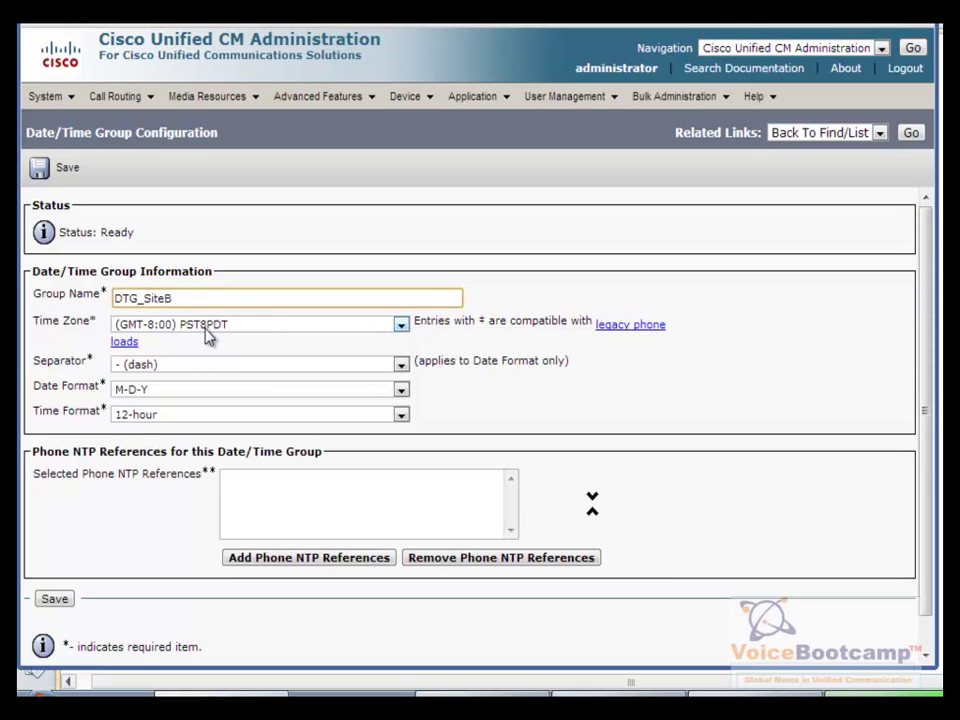
Step: Set the DTG_SiteB time zone to (GMT-6:00) CST6CDT and save the group
{"action": "left_click", "coordinate": [207, 330]}
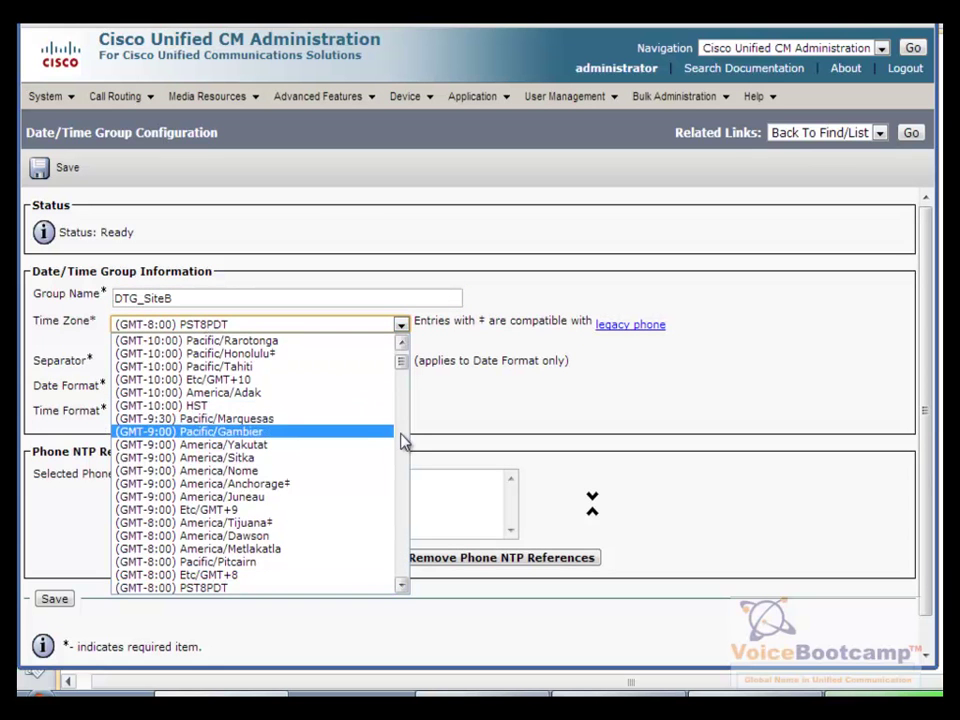
{"action": "scroll", "coordinate": [403, 443], "scroll_direction": "down", "scroll_amount": 6}
{"action": "scroll", "coordinate": [405, 443], "scroll_direction": "down", "scroll_amount": 6}
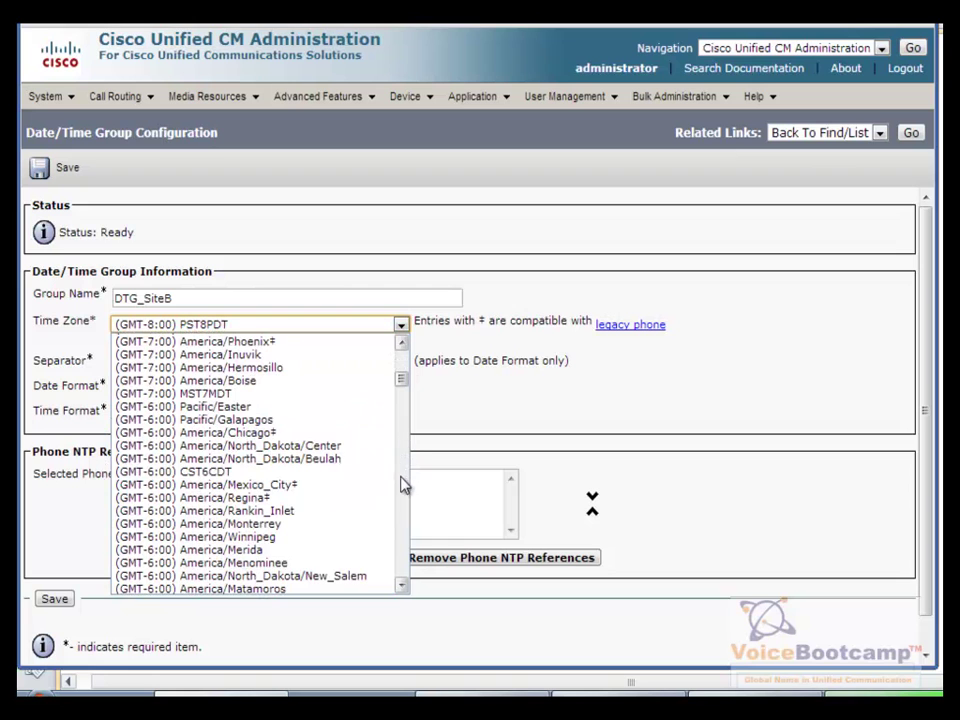
{"action": "left_click", "coordinate": [365, 472]}
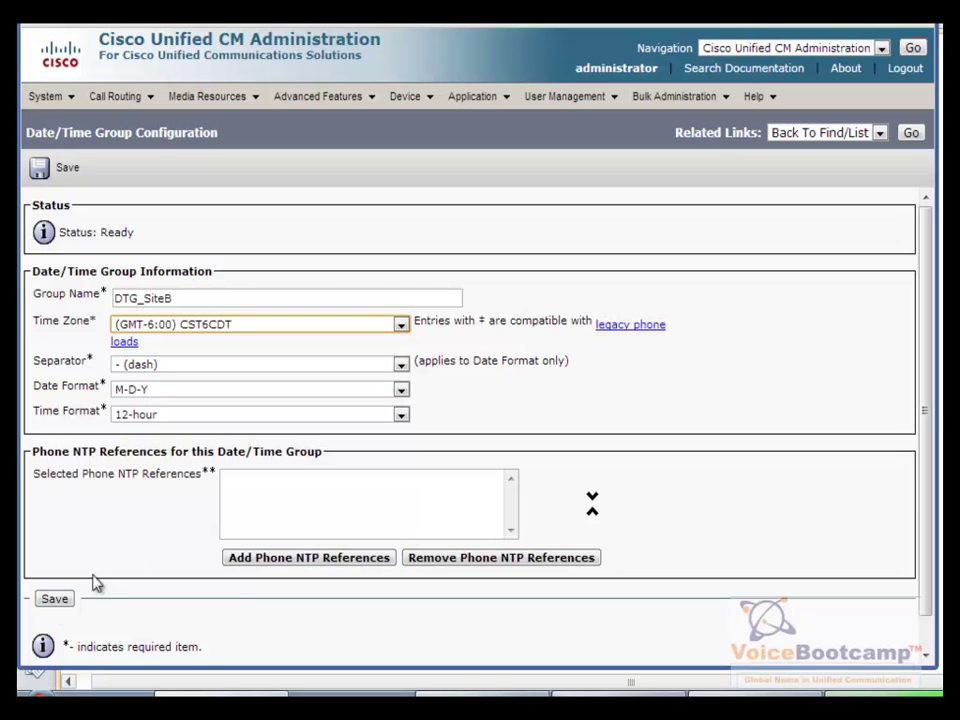
{"action": "left_click", "coordinate": [46, 603]}
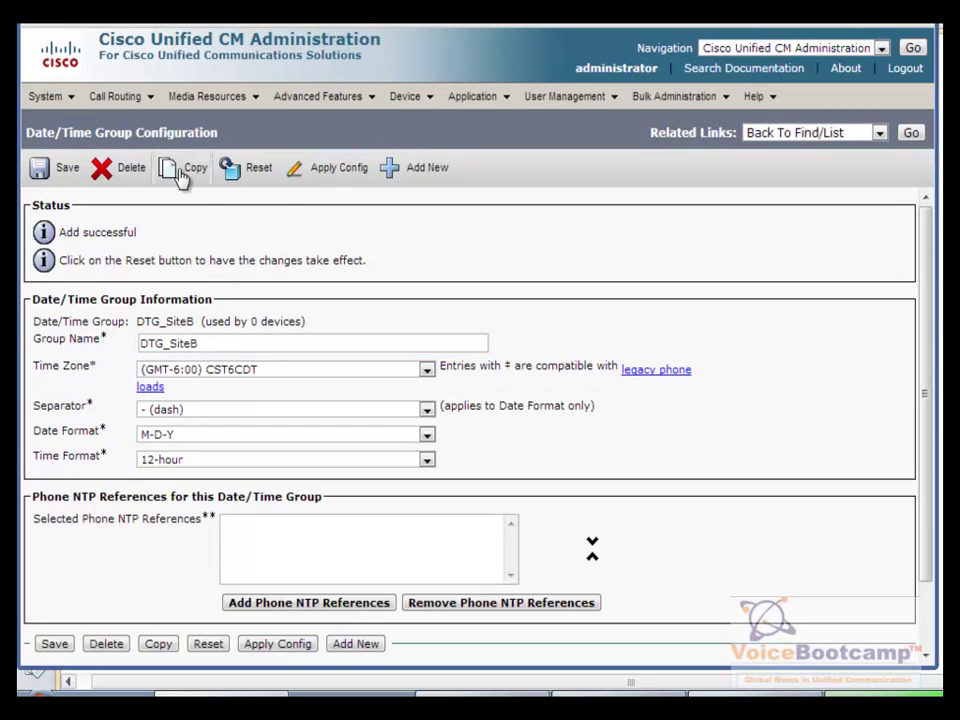
Step: Copy the DTG_SiteB date/time group and name the copy DTG_SiteC
{"action": "left_click", "coordinate": [181, 170]}
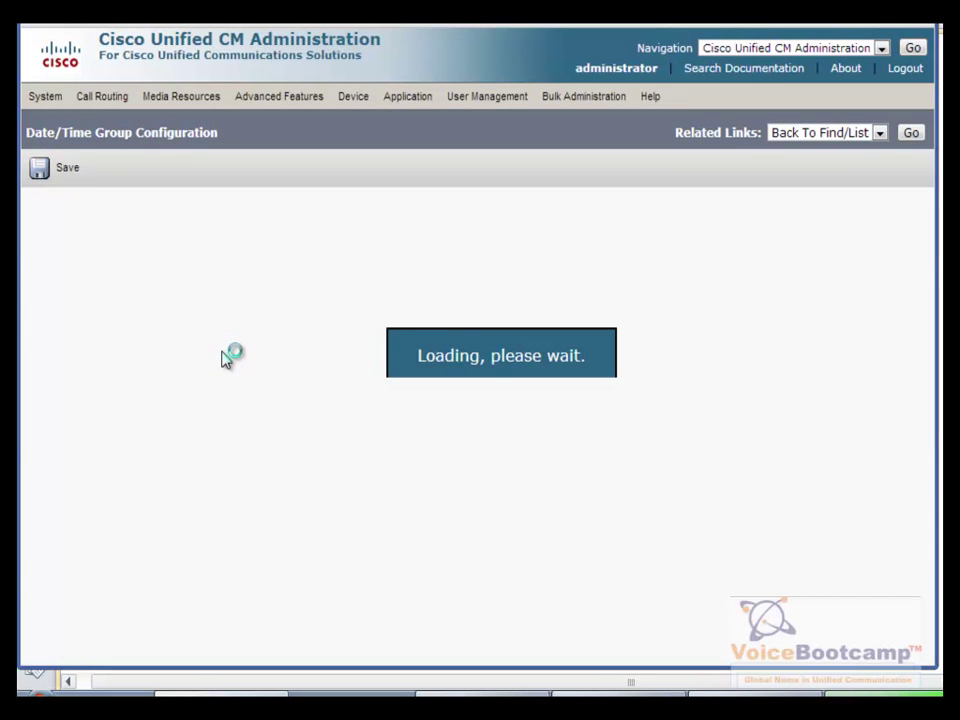
{"action": "left_click", "coordinate": [233, 296]}
{"action": "key", "text": "BackSpace"}
{"action": "type", "text": "C"}
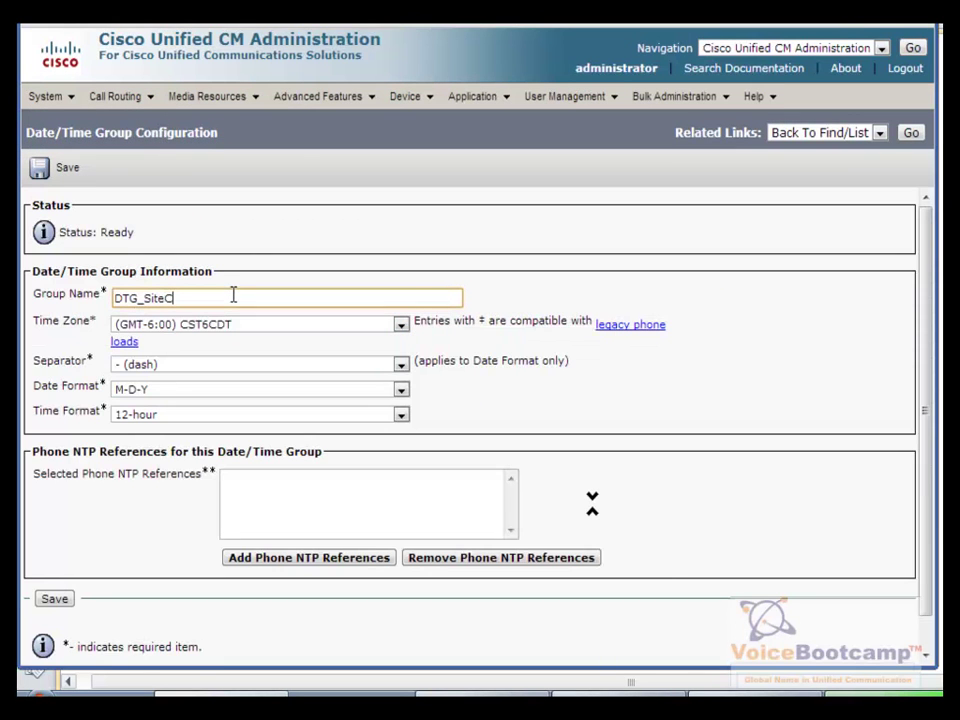
{"action": "left_click", "coordinate": [225, 259]}
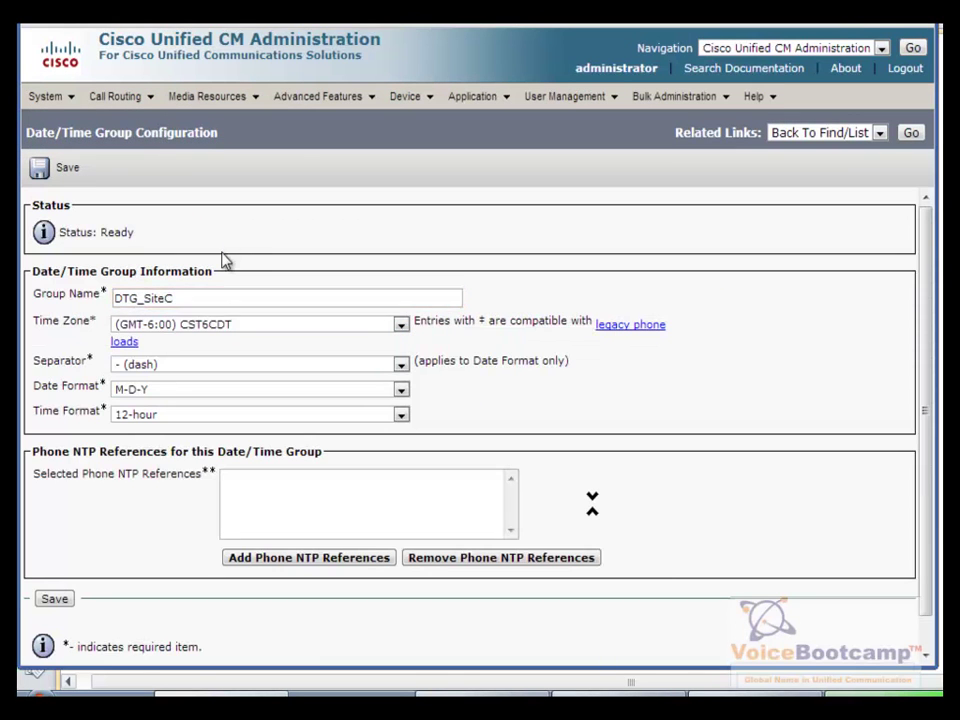
{"action": "left_click", "coordinate": [197, 326]}
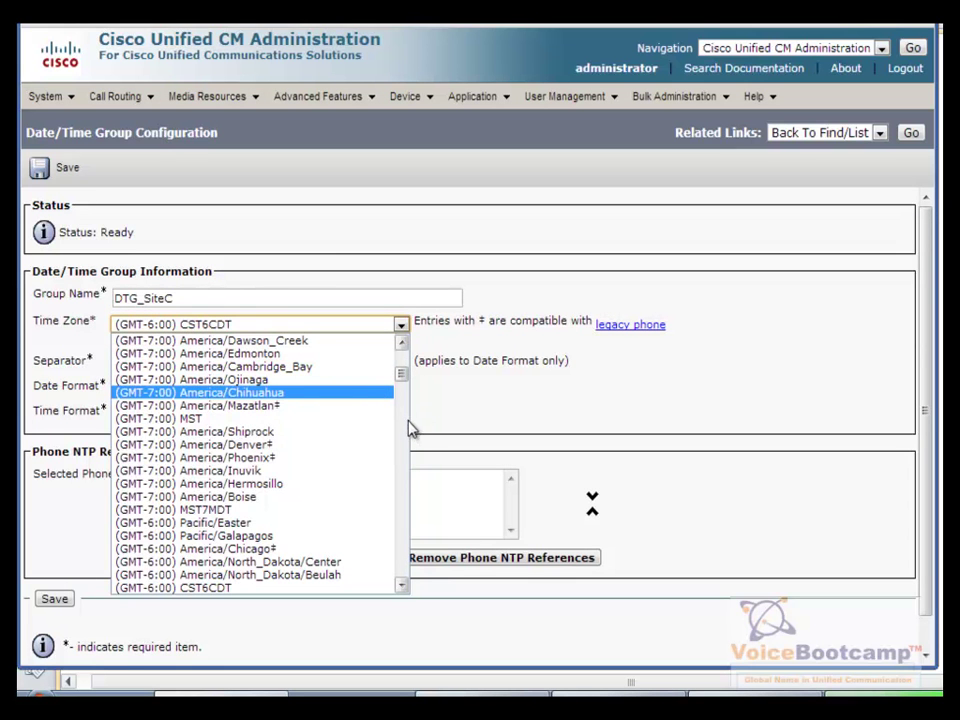
{"action": "left_click_drag", "start_coordinate": [404, 388], "coordinate": [421, 443]}
{"action": "left_click", "coordinate": [421, 450]}
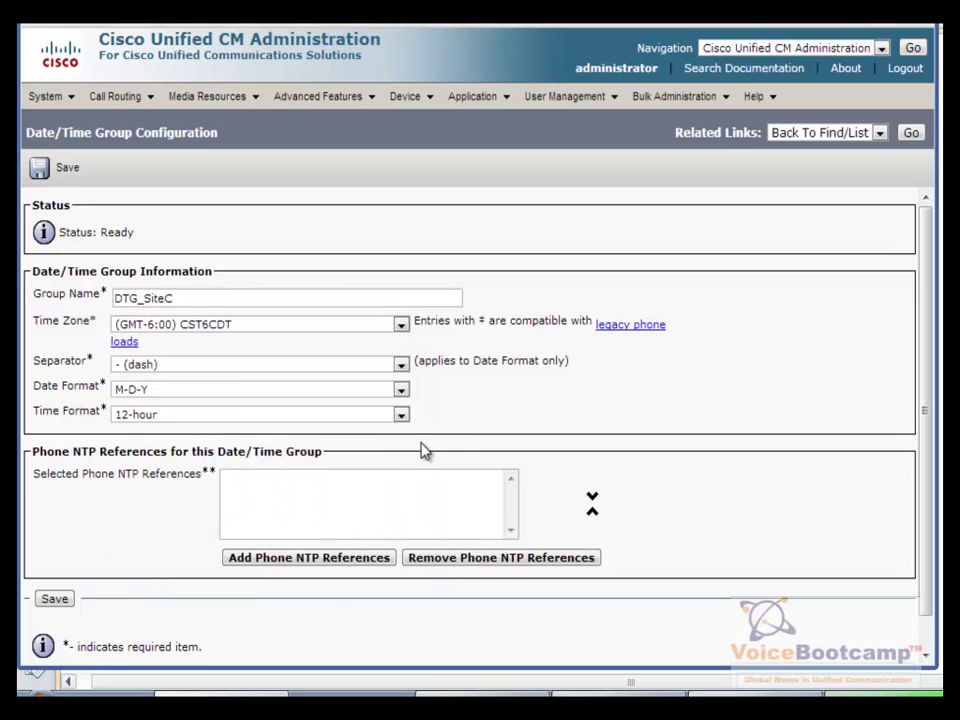
{"action": "left_click", "coordinate": [401, 366]}
Step: Set the DTG_SiteC time zone to (GMT) Etc/GMT0 and save the group
{"action": "left_click", "coordinate": [402, 327]}
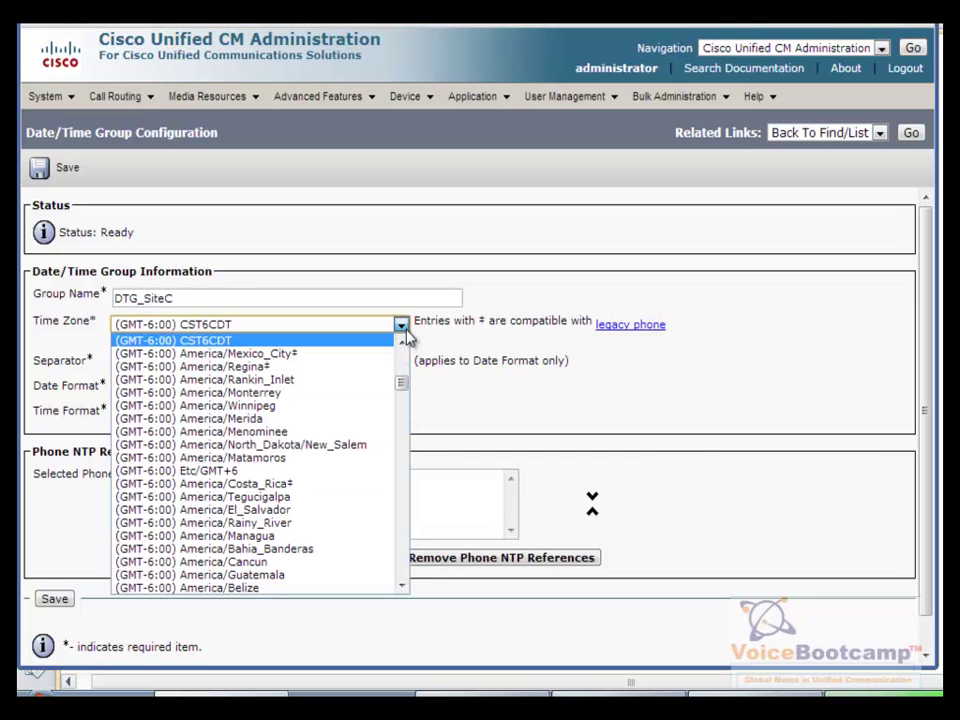
{"action": "left_click_drag", "start_coordinate": [400, 391], "coordinate": [404, 472]}
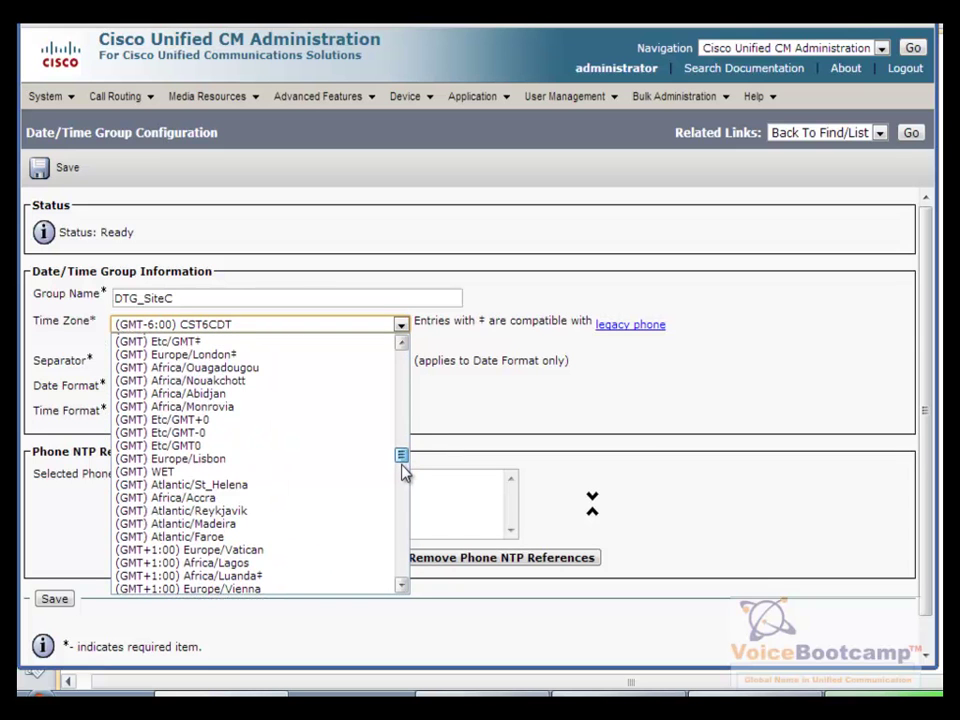
{"action": "left_click", "coordinate": [278, 427]}
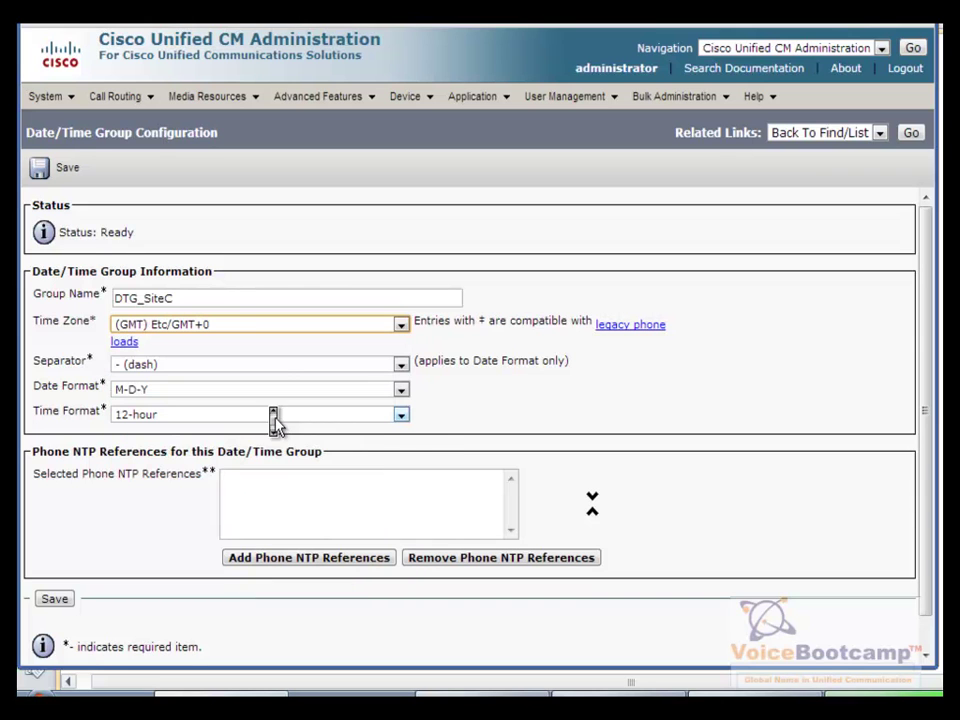
{"action": "left_click", "coordinate": [210, 327]}
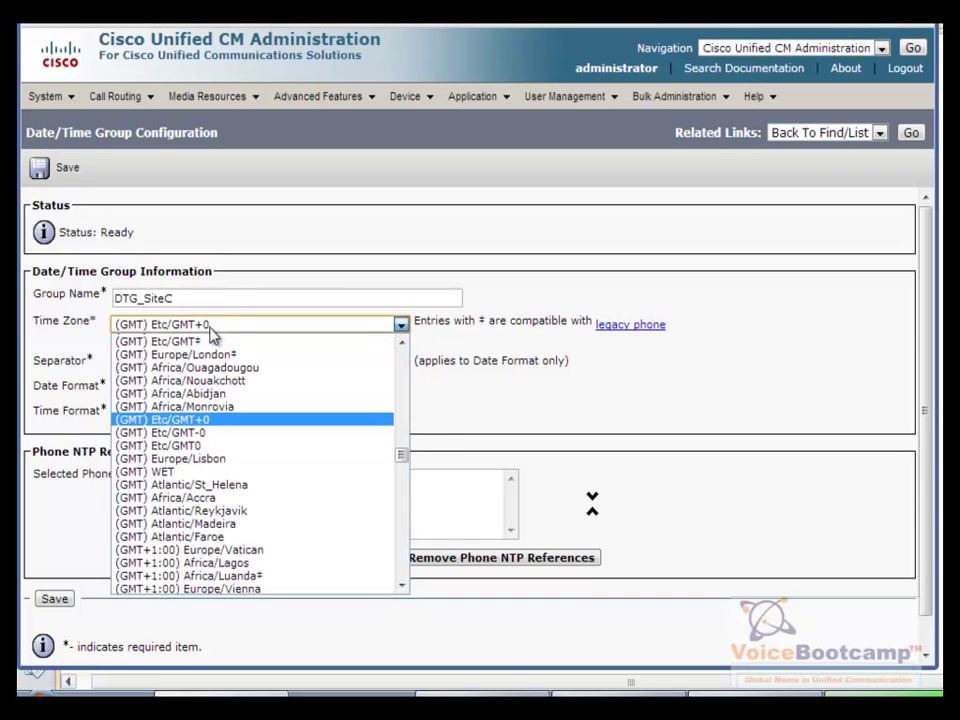
{"action": "left_click", "coordinate": [222, 445]}
{"action": "left_click", "coordinate": [45, 172]}
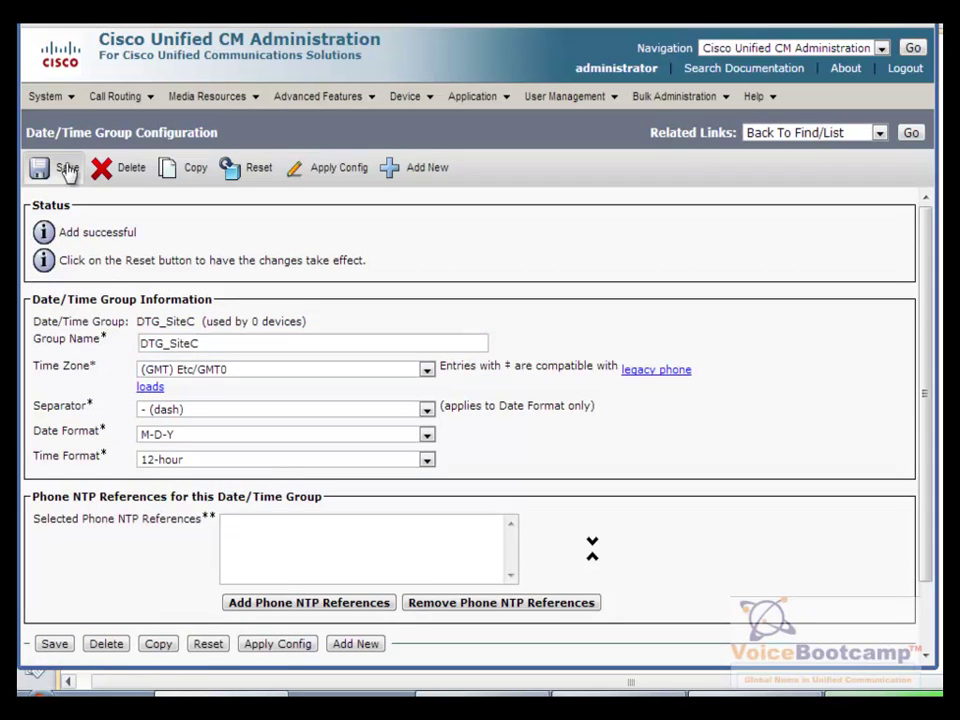
Step: List the audio codec preference lists and open Factory Default lossy to examine its codec order
{"action": "mouse_move", "coordinate": [48, 96]}
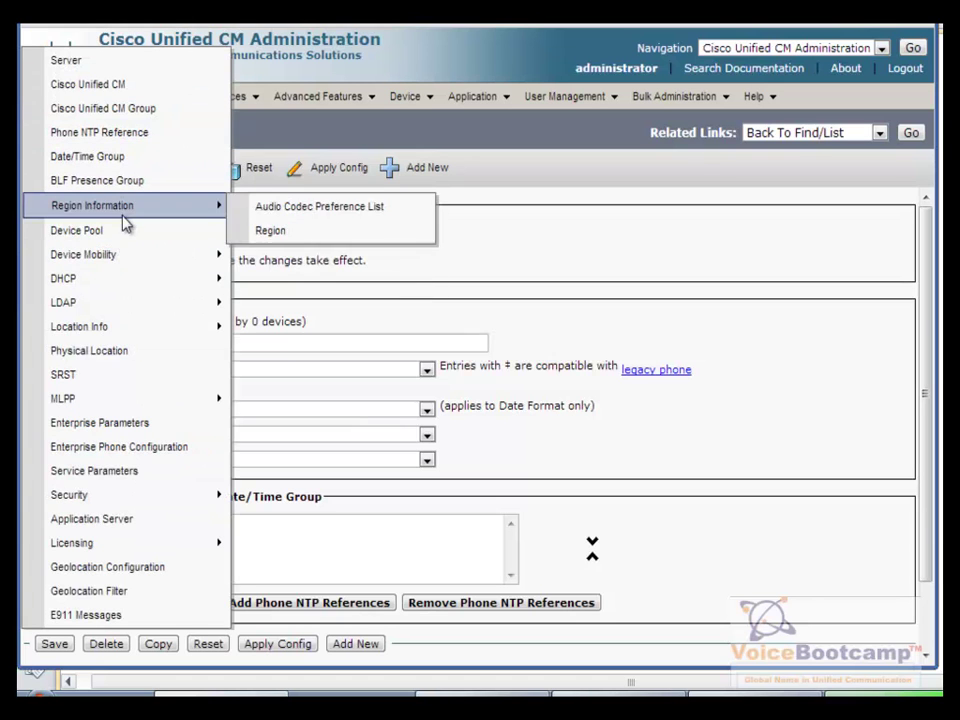
{"action": "mouse_move", "coordinate": [145, 334]}
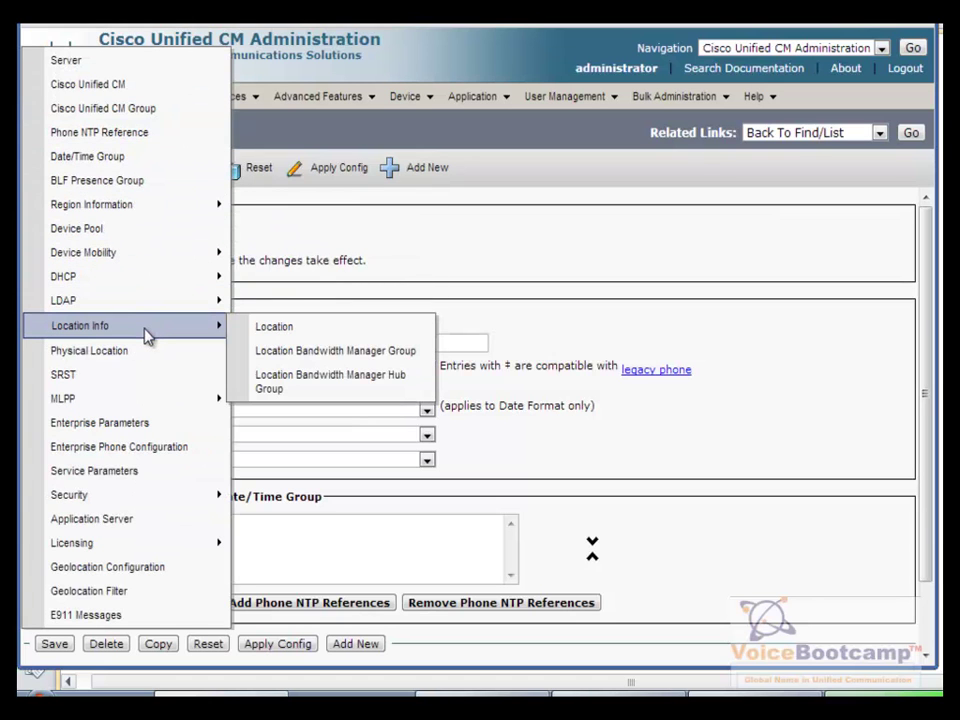
{"action": "mouse_move", "coordinate": [183, 210]}
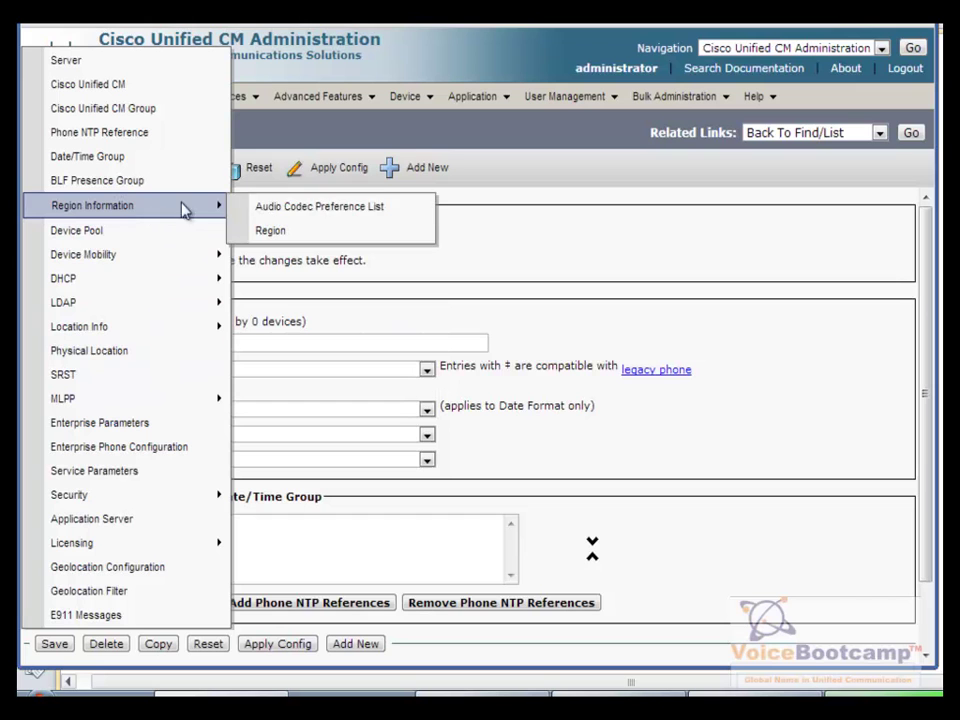
{"action": "left_click", "coordinate": [345, 213]}
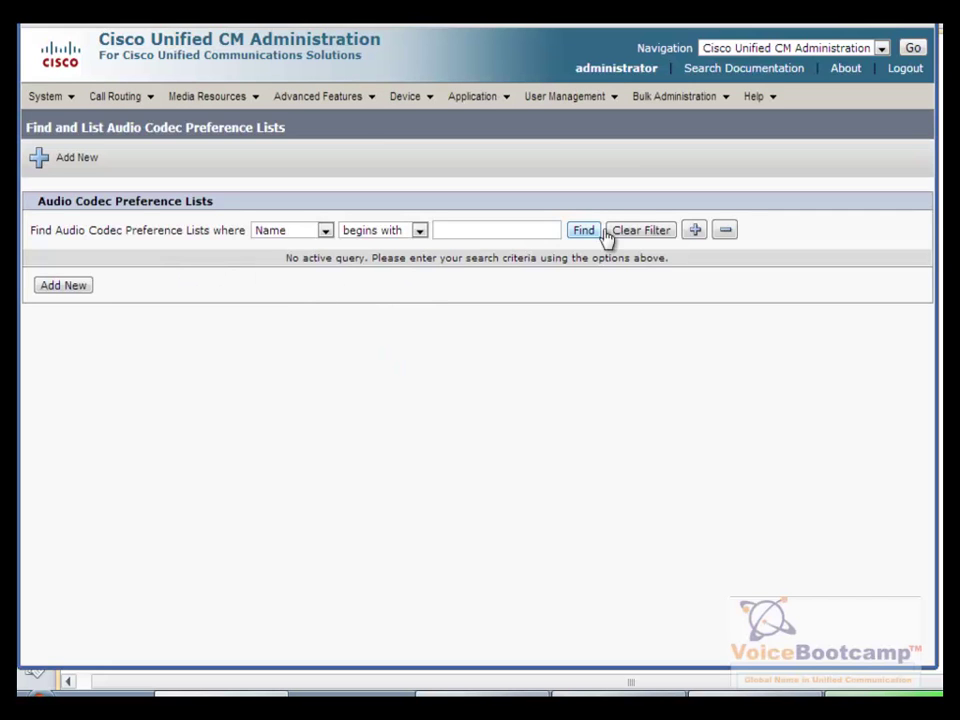
{"action": "left_click", "coordinate": [583, 231]}
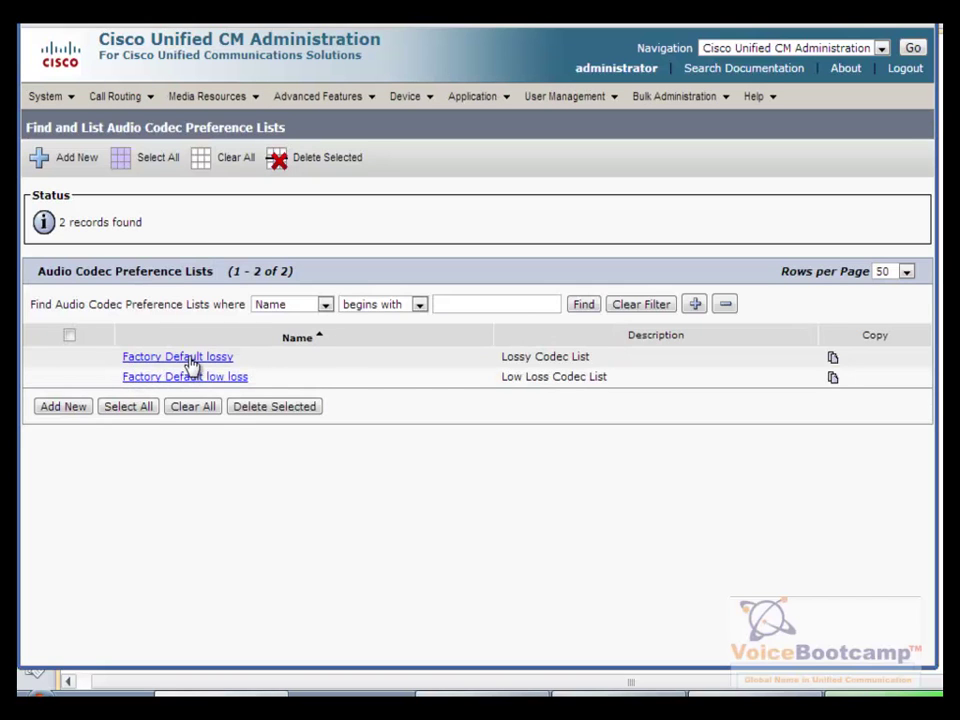
{"action": "left_click", "coordinate": [184, 360]}
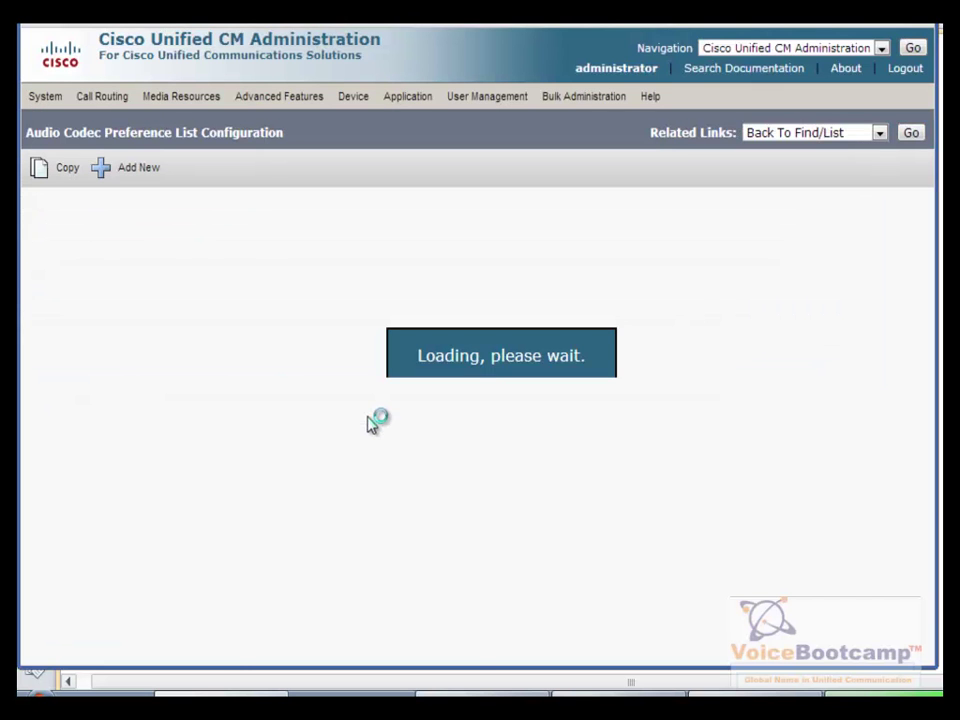
{"action": "scroll", "coordinate": [422, 358], "scroll_direction": "down", "scroll_amount": 2}
{"action": "left_click_drag", "start_coordinate": [422, 358], "coordinate": [422, 591]}
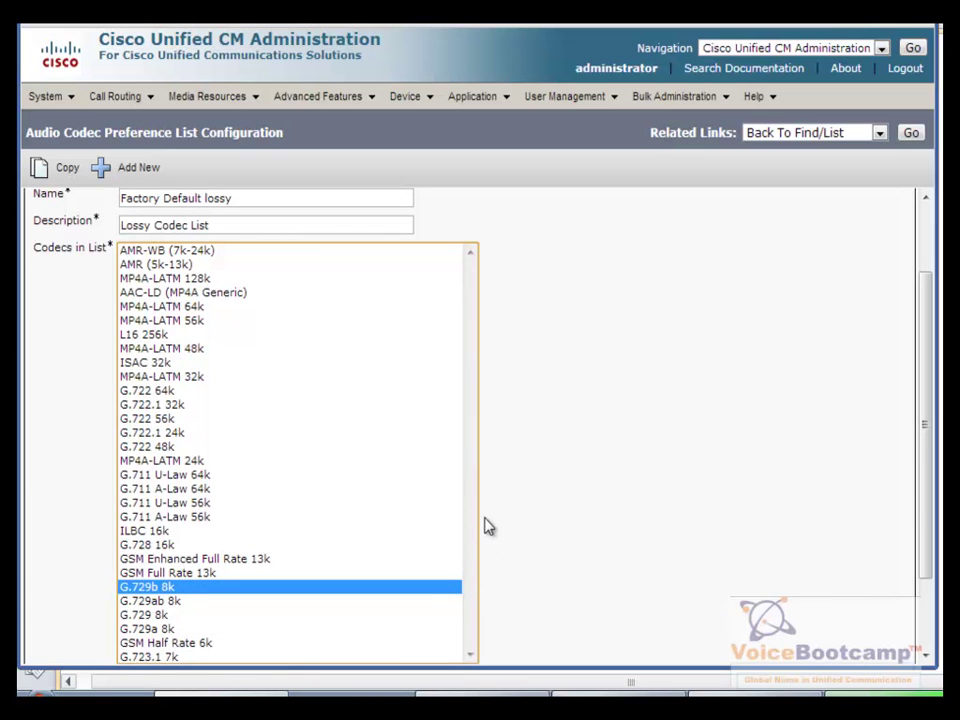
Step: Add a new audio codec preference list by copying the Factory Default low loss list
{"action": "left_click", "coordinate": [121, 168]}
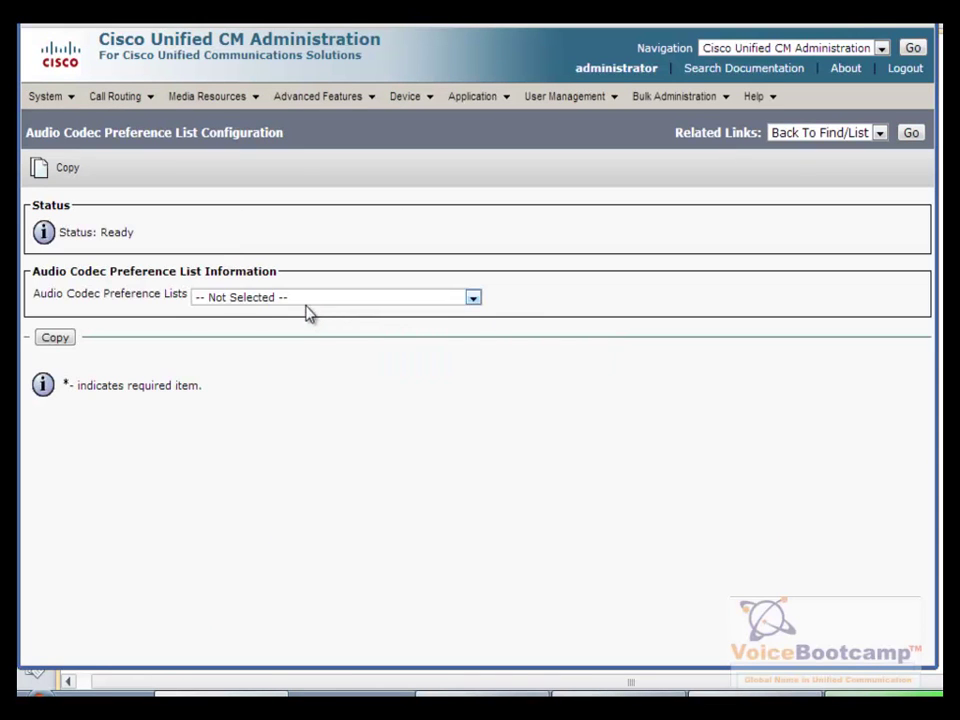
{"action": "left_click", "coordinate": [307, 299]}
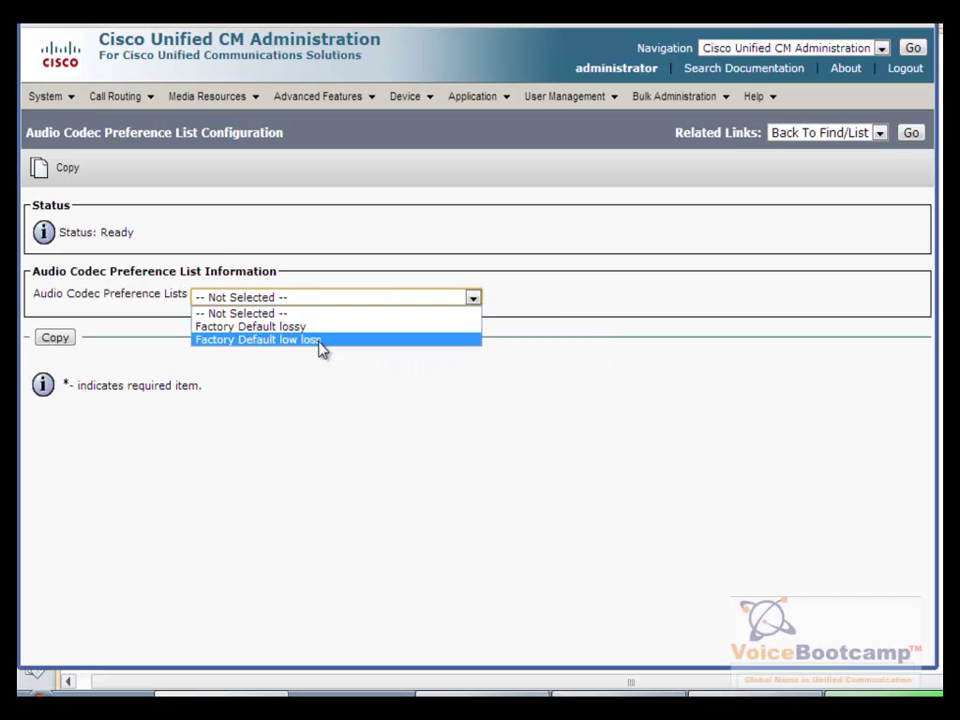
{"action": "left_click", "coordinate": [319, 341]}
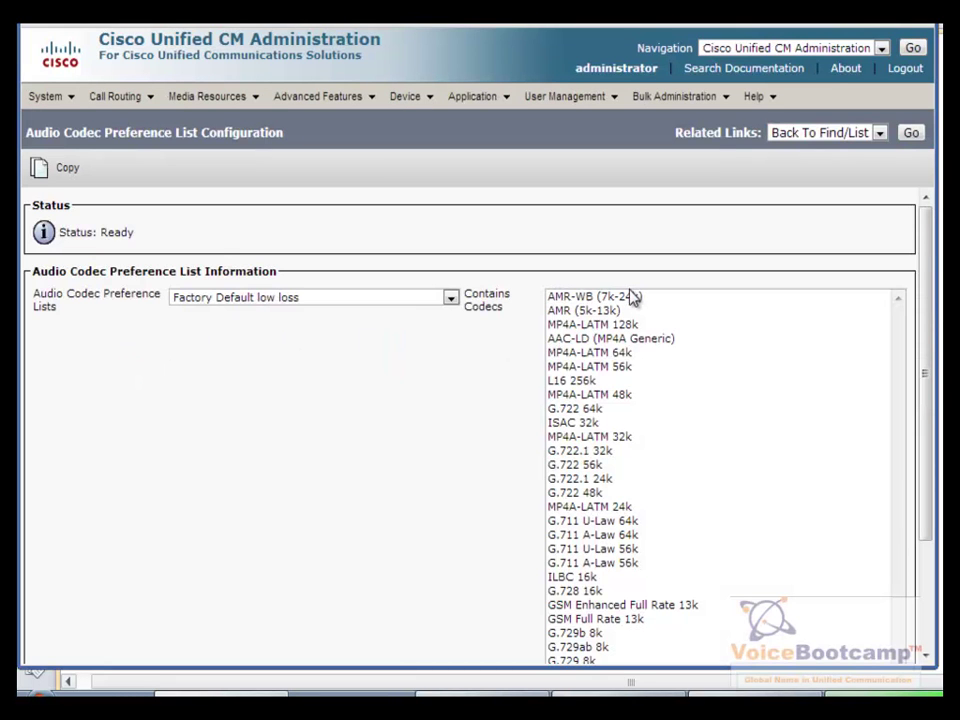
{"action": "left_click", "coordinate": [435, 300]}
{"action": "left_click", "coordinate": [428, 304]}
{"action": "left_click_drag", "start_coordinate": [926, 246], "coordinate": [380, 295]}
{"action": "left_click", "coordinate": [926, 645]}
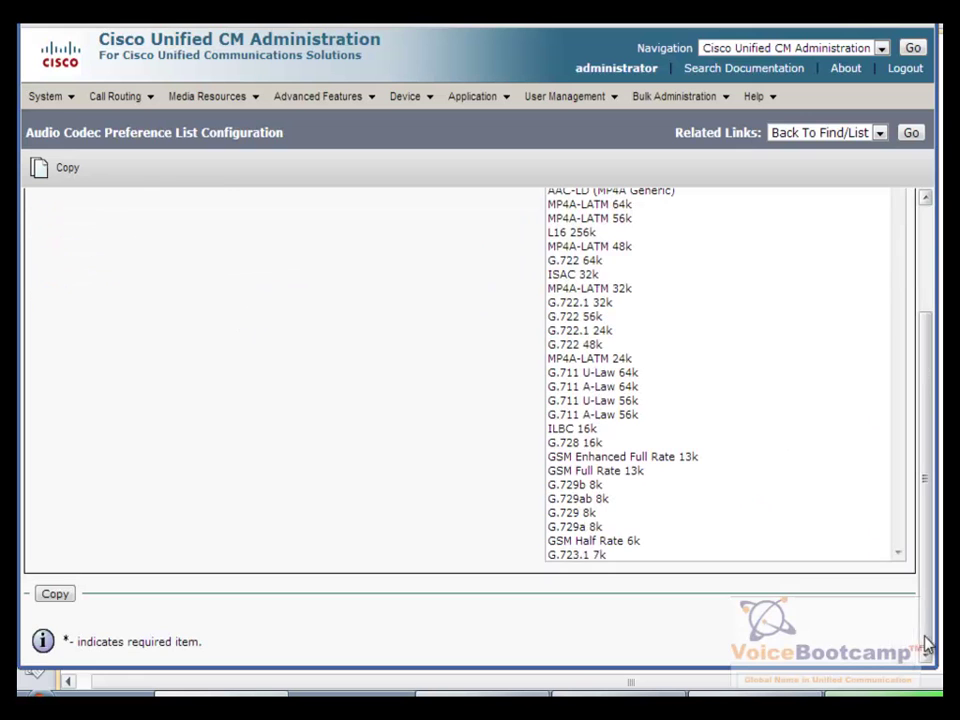
{"action": "left_click", "coordinate": [53, 596]}
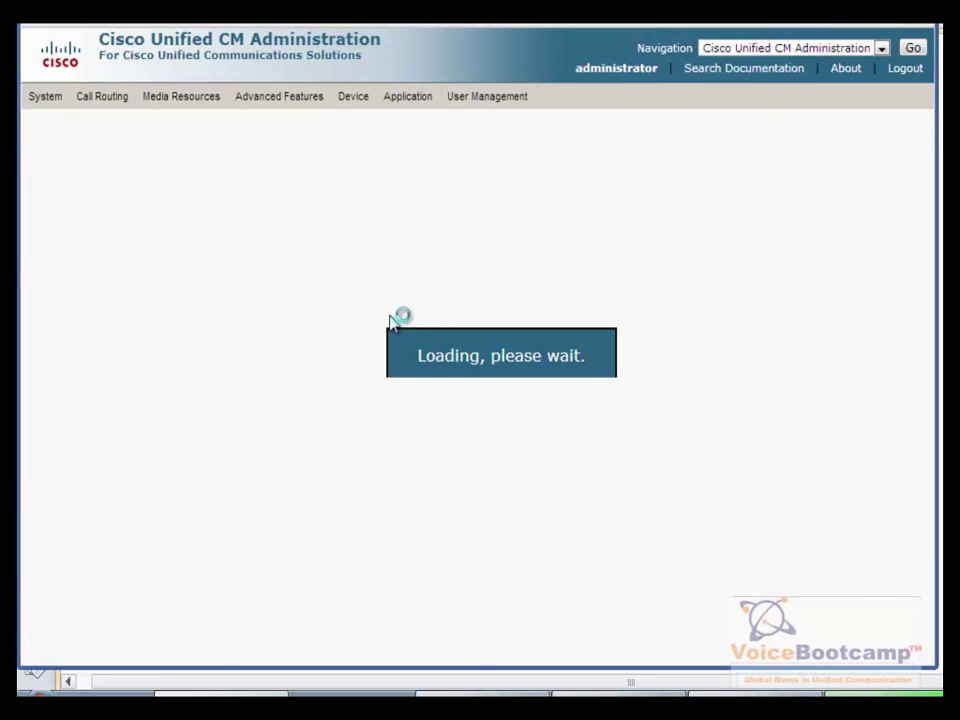
Step: Name the copied codec preference list HQ Low Loss Codec and save it
{"action": "left_click", "coordinate": [287, 302]}
{"action": "triple_click", "coordinate": [287, 302]}
{"action": "type", "text": "HQ Low"}
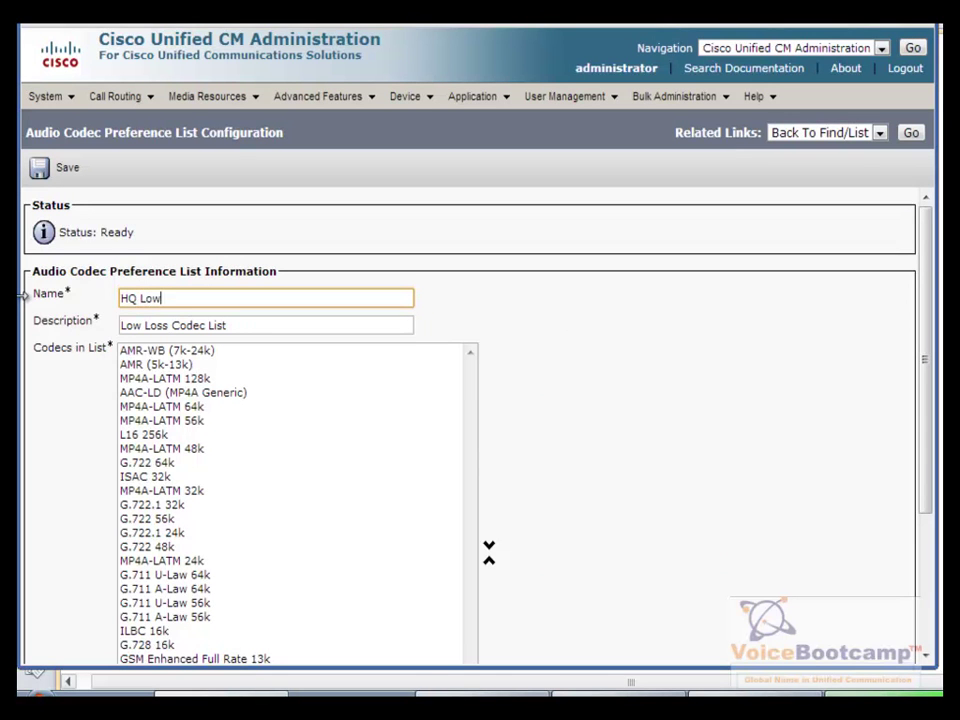
{"action": "type", "text": " Loss Codec"}
{"action": "left_click", "coordinate": [557, 414]}
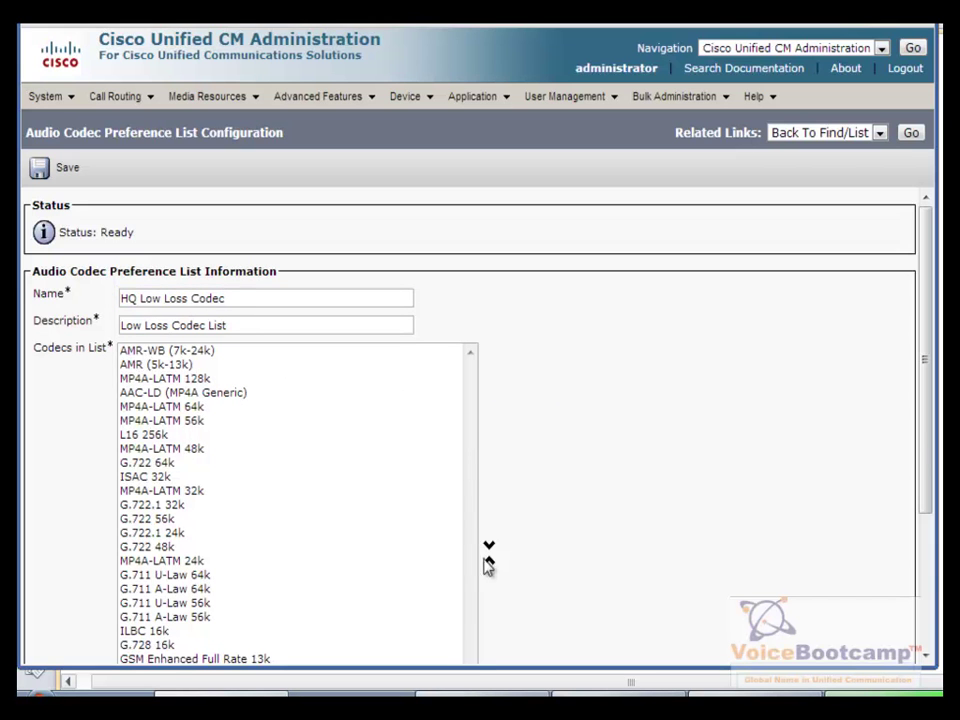
{"action": "left_click_drag", "start_coordinate": [921, 446], "coordinate": [937, 560]}
{"action": "left_click", "coordinate": [57, 628]}
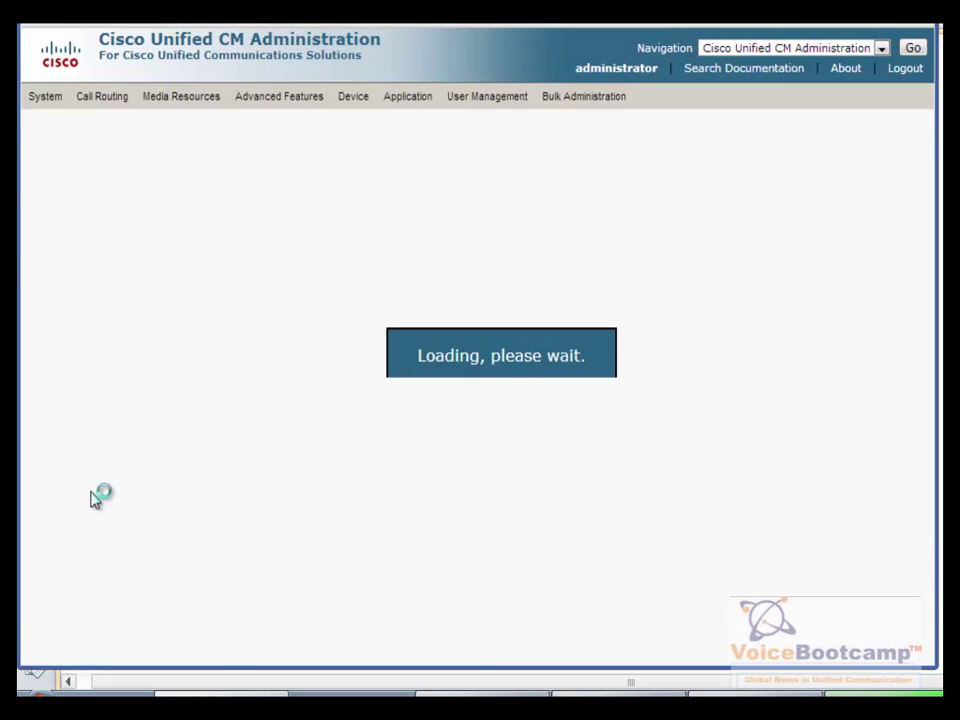
Step: List the existing regions, then add and save a new region named REG_HQ
{"action": "left_click", "coordinate": [45, 96]}
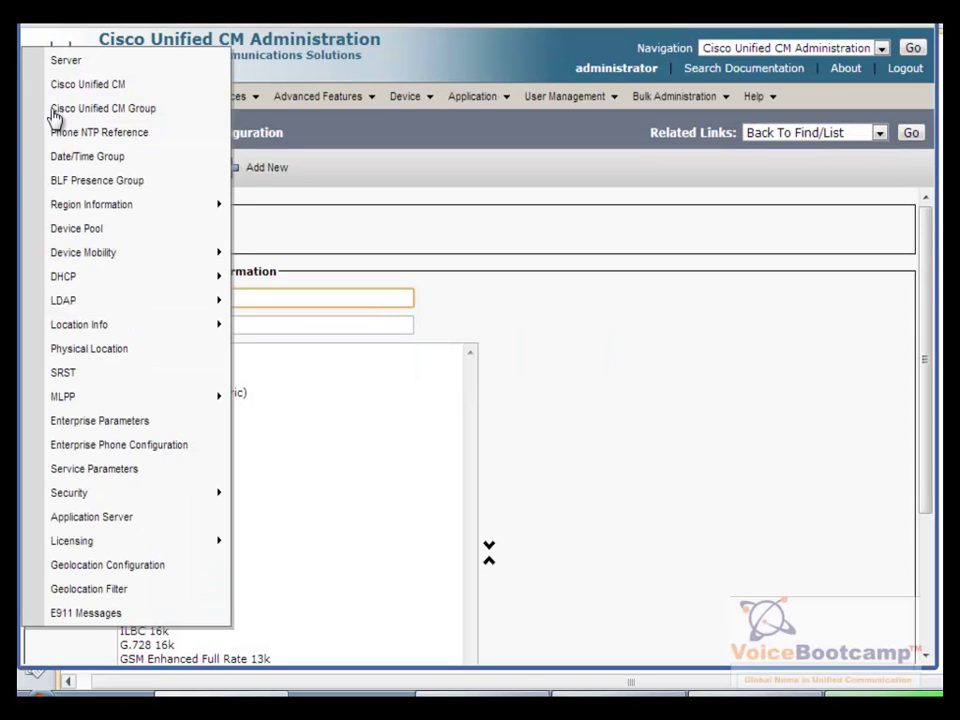
{"action": "mouse_move", "coordinate": [136, 210]}
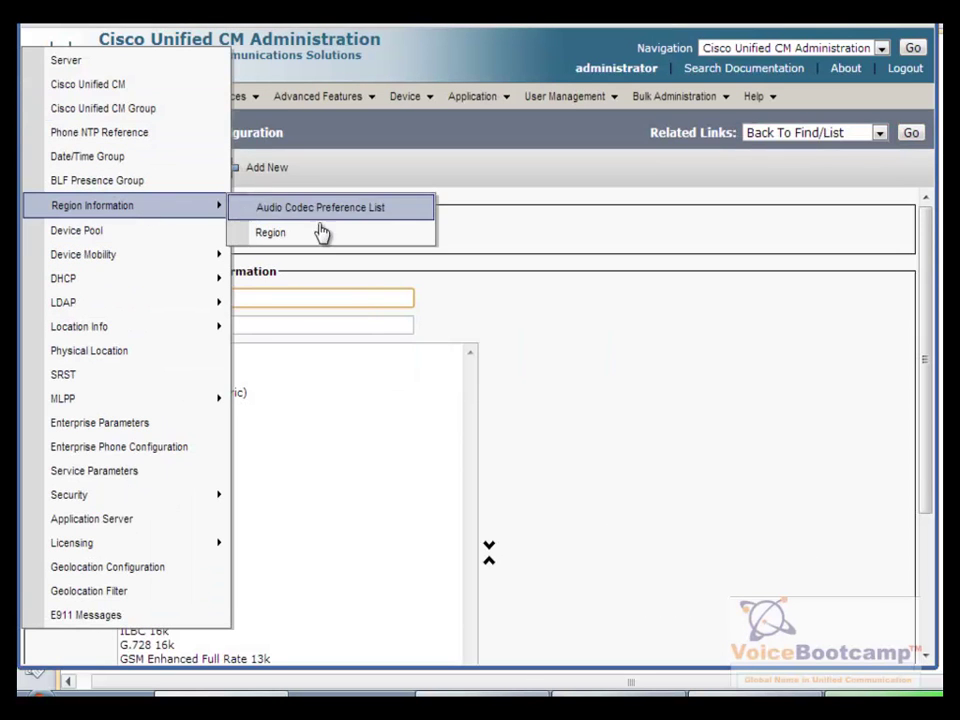
{"action": "left_click", "coordinate": [325, 233]}
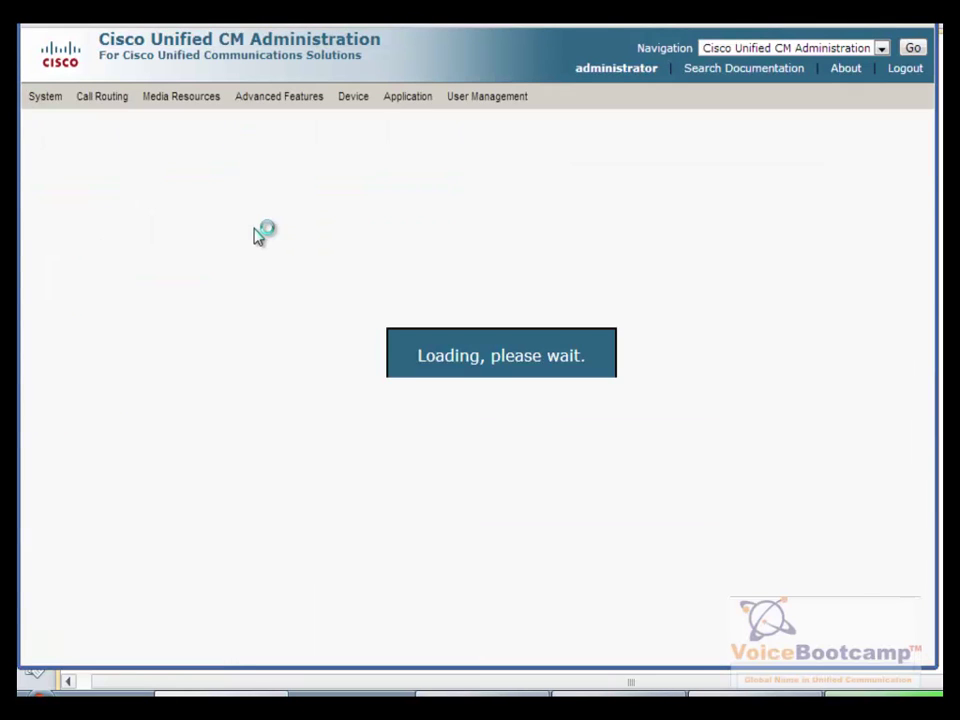
{"action": "left_click", "coordinate": [418, 231]}
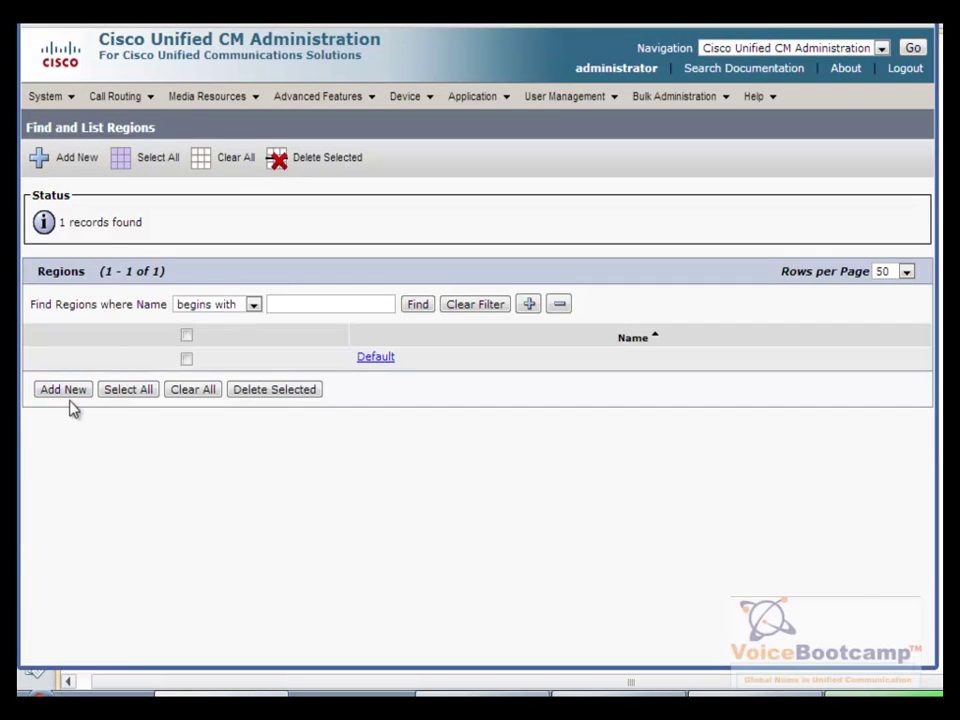
{"action": "left_click", "coordinate": [63, 390]}
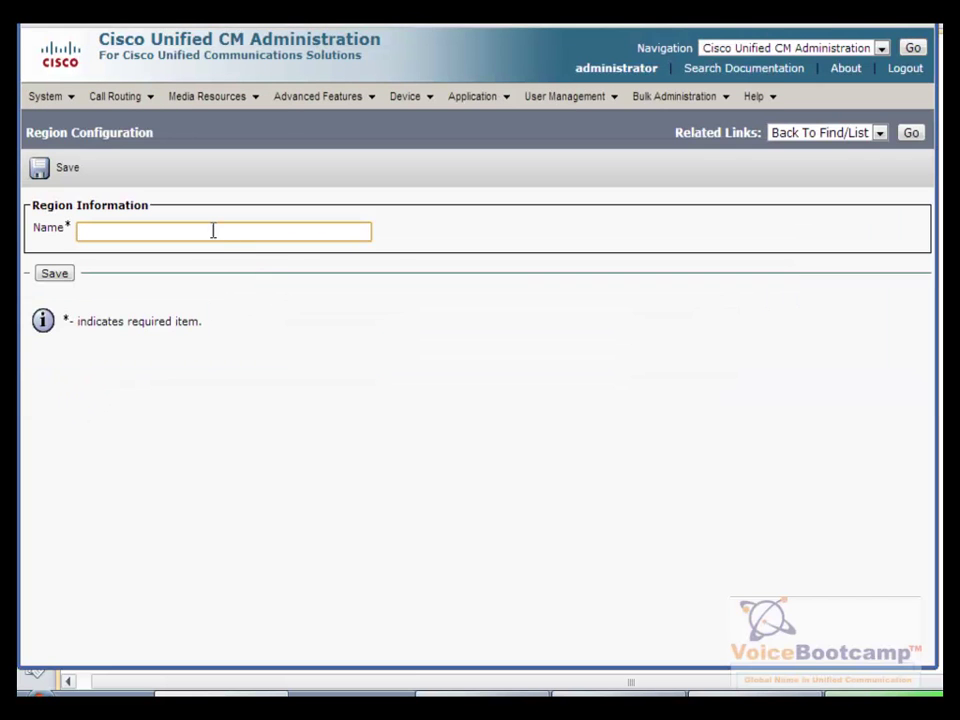
{"action": "type", "text": "REG_HQ"}
{"action": "left_click", "coordinate": [48, 276]}
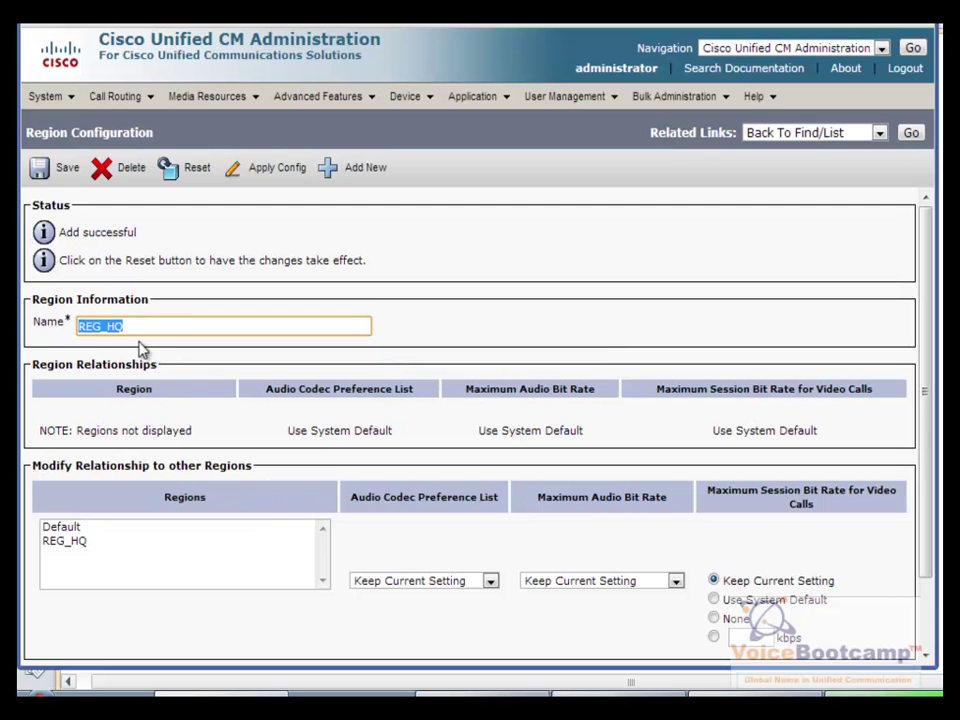
Step: Set REG_HQ's relationship to itself to 64 kbps (G.722, G.711) maximum audio bit rate with the HQ Low Loss Codec list, and save
{"action": "left_click", "coordinate": [140, 542]}
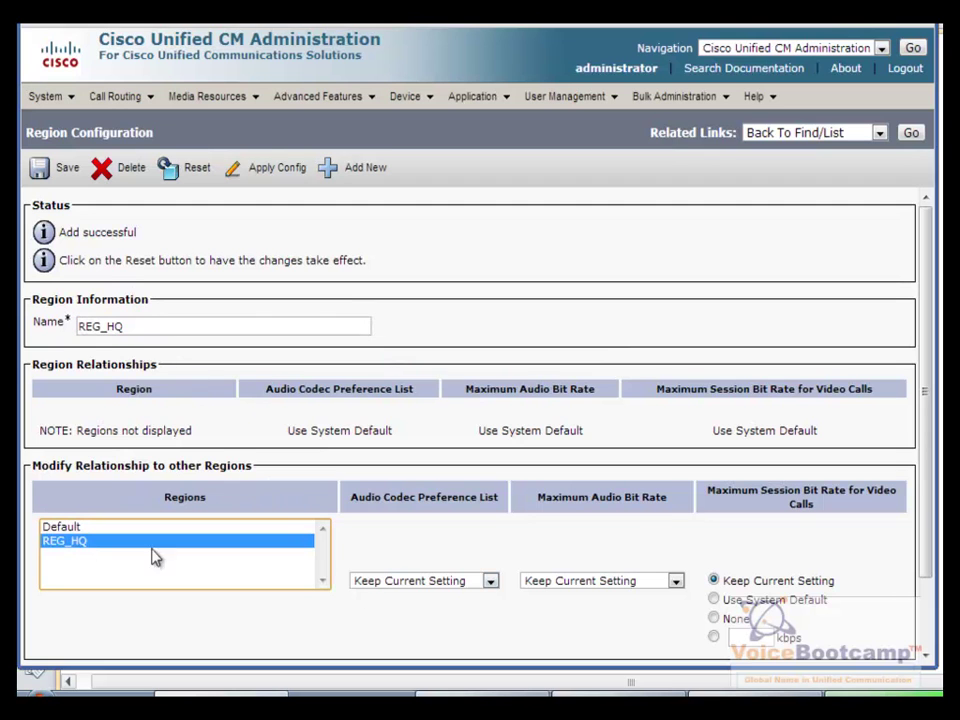
{"action": "left_click", "coordinate": [490, 586]}
{"action": "left_click", "coordinate": [586, 567]}
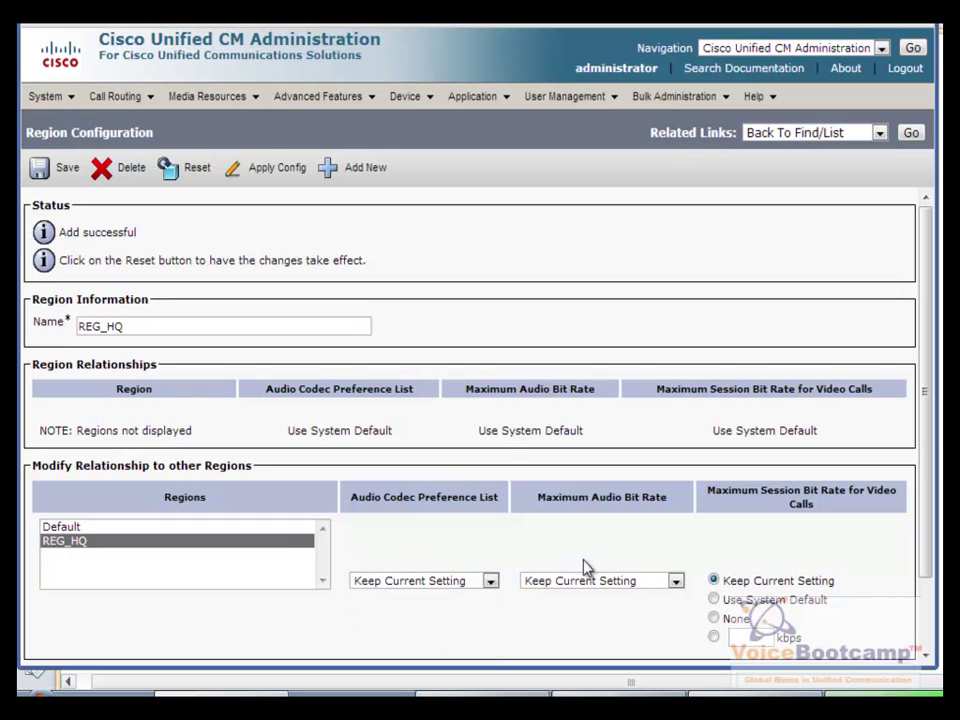
{"action": "left_click", "coordinate": [580, 588]}
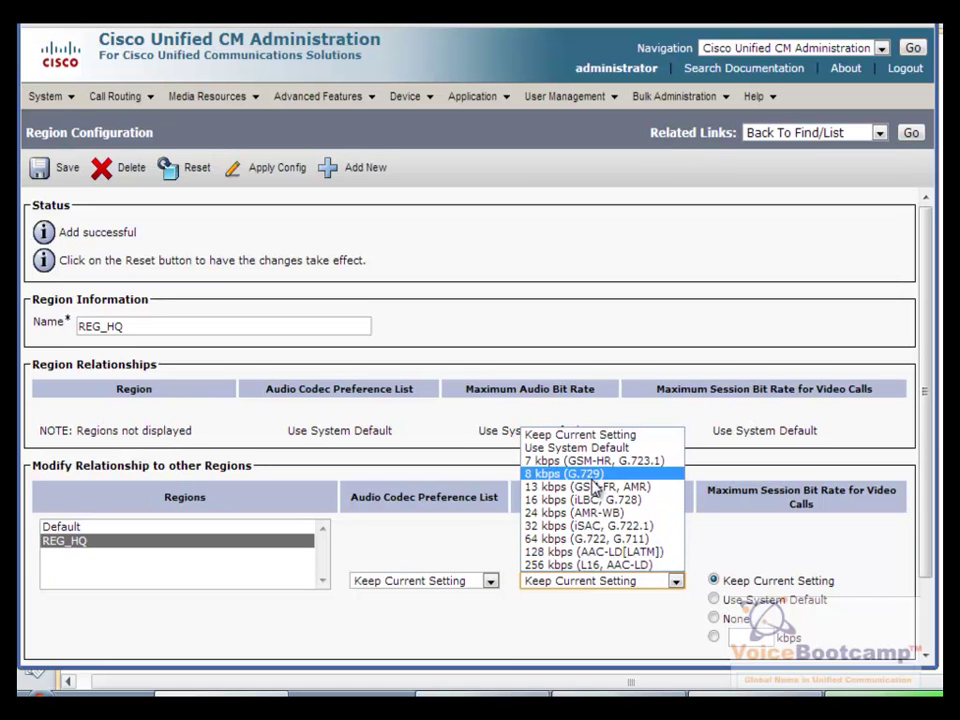
{"action": "left_click", "coordinate": [579, 574]}
{"action": "left_click", "coordinate": [597, 585]}
{"action": "left_click", "coordinate": [652, 540]}
{"action": "left_click", "coordinate": [470, 581]}
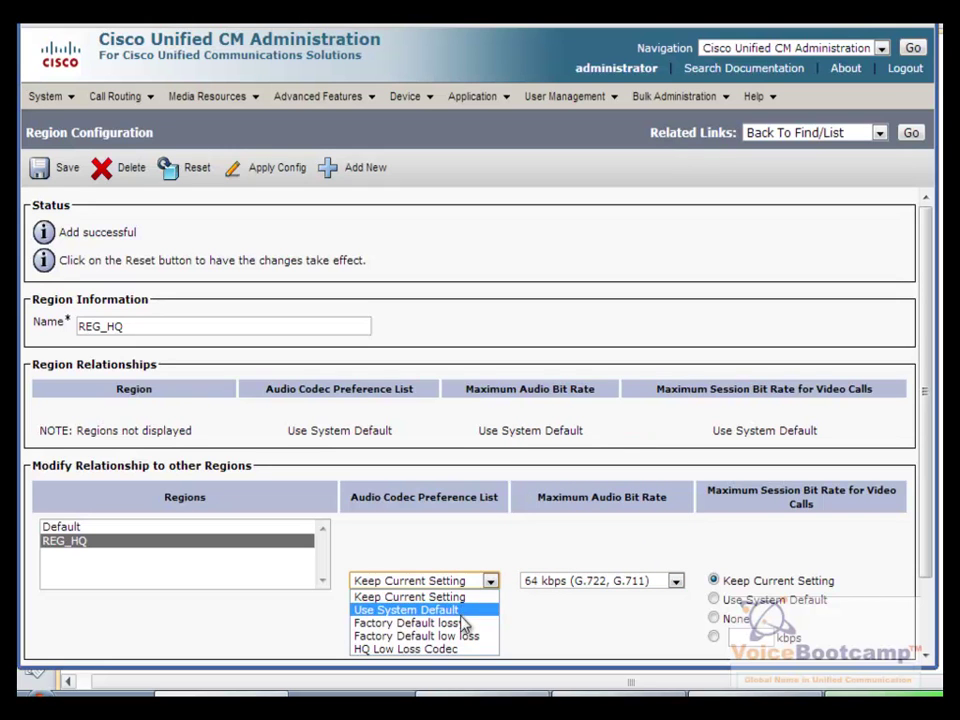
{"action": "left_click", "coordinate": [463, 648]}
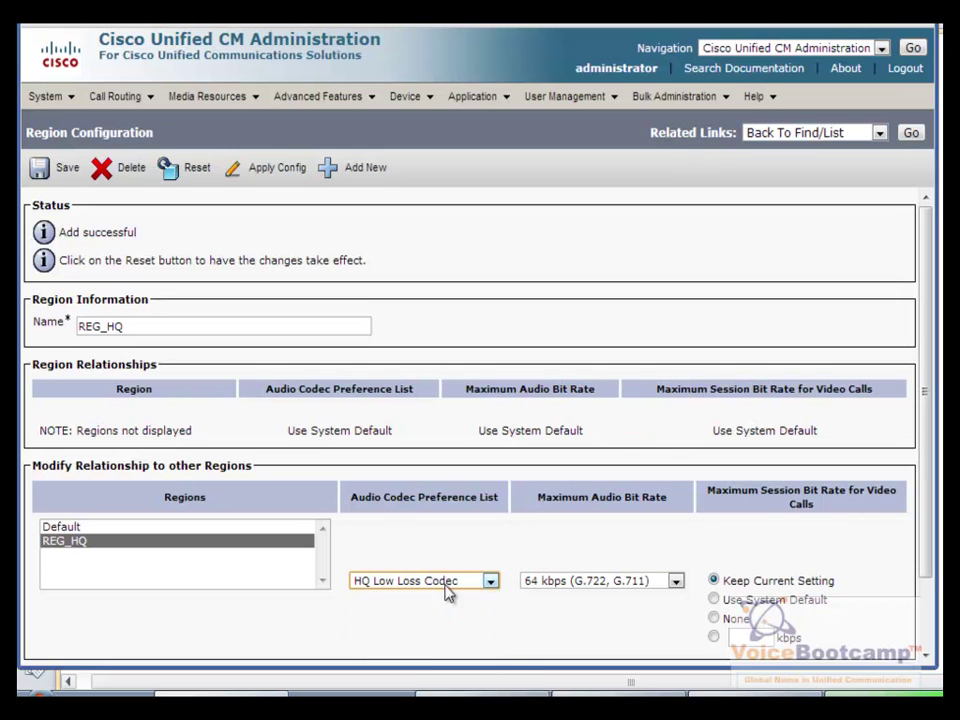
{"action": "left_click", "coordinate": [44, 172]}
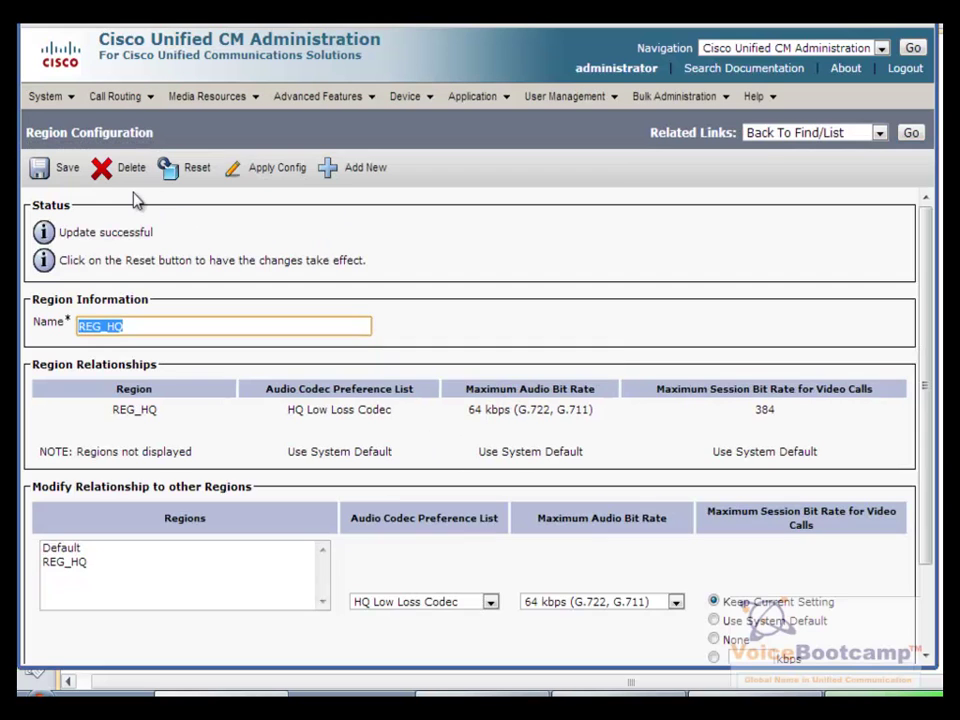
Step: Add and save a new region named REG_SITEB
{"action": "left_click", "coordinate": [348, 175]}
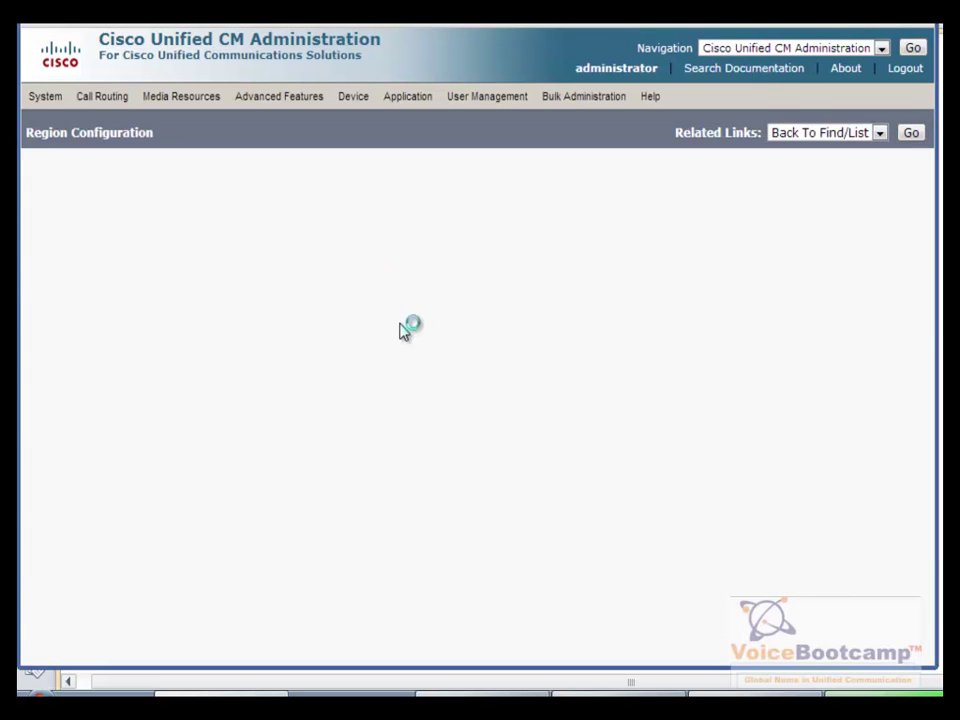
{"action": "type", "text": "REG_SITEB"}
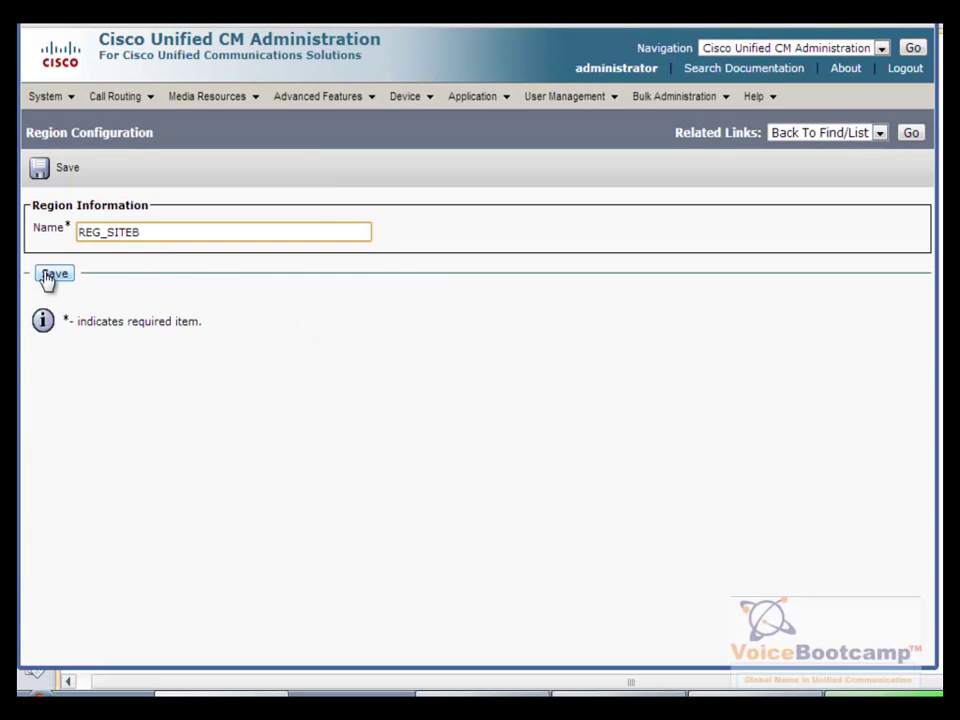
{"action": "left_click", "coordinate": [47, 276]}
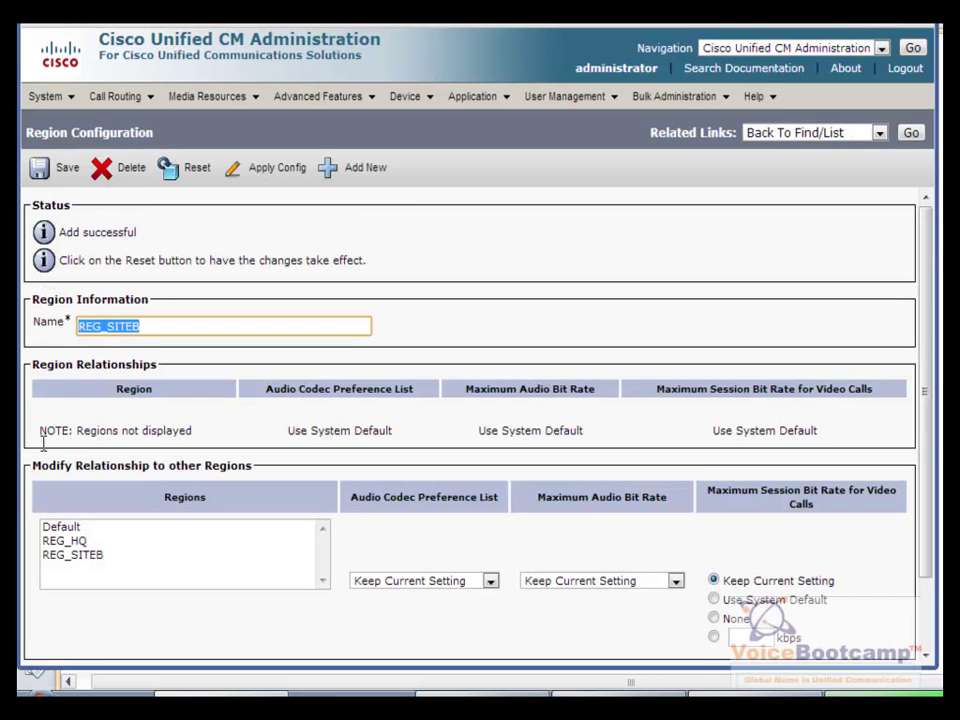
Step: Set REG_SITEB's relationship to itself to 64 kbps (G.722, G.711) maximum audio bit rate with the Factory Default low loss list, and save
{"action": "left_click", "coordinate": [98, 555]}
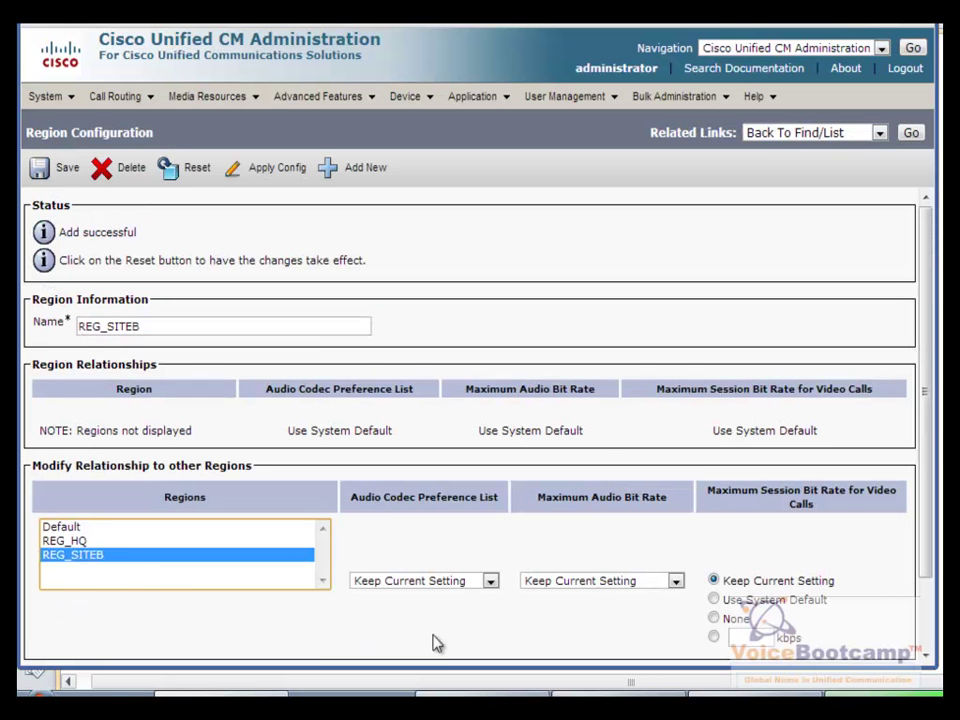
{"action": "left_click", "coordinate": [547, 584]}
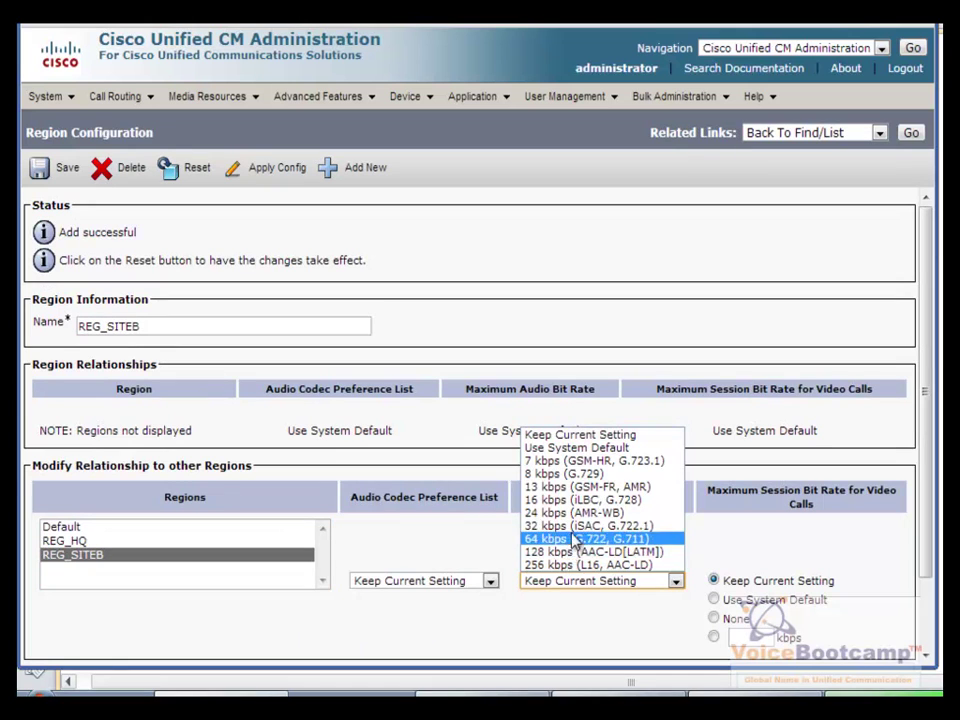
{"action": "left_click", "coordinate": [580, 540]}
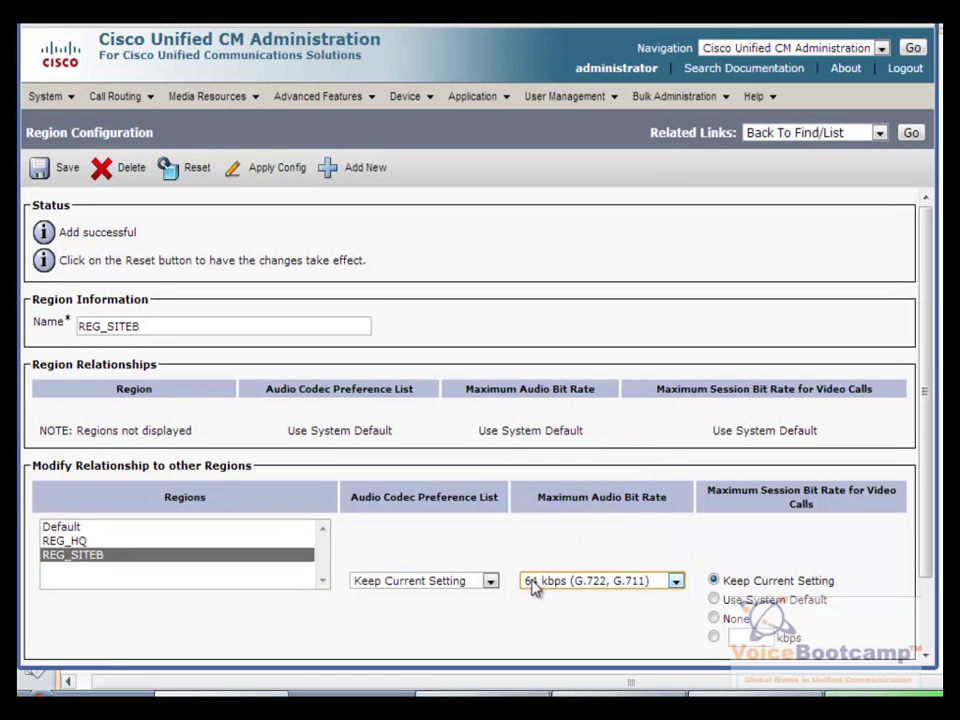
{"action": "left_click", "coordinate": [413, 581]}
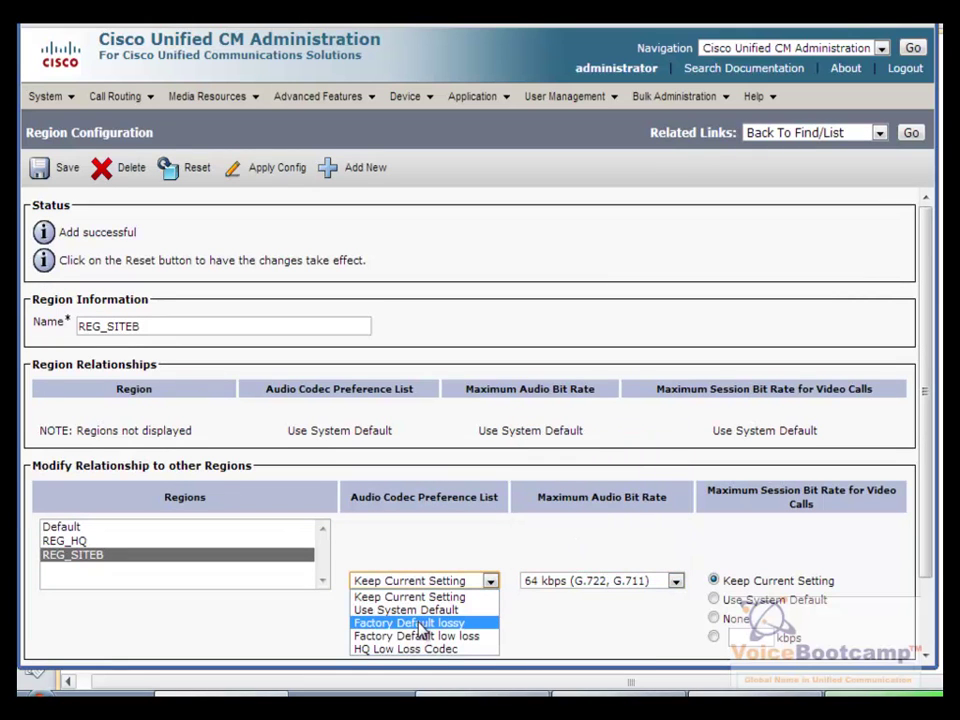
{"action": "left_click", "coordinate": [420, 636]}
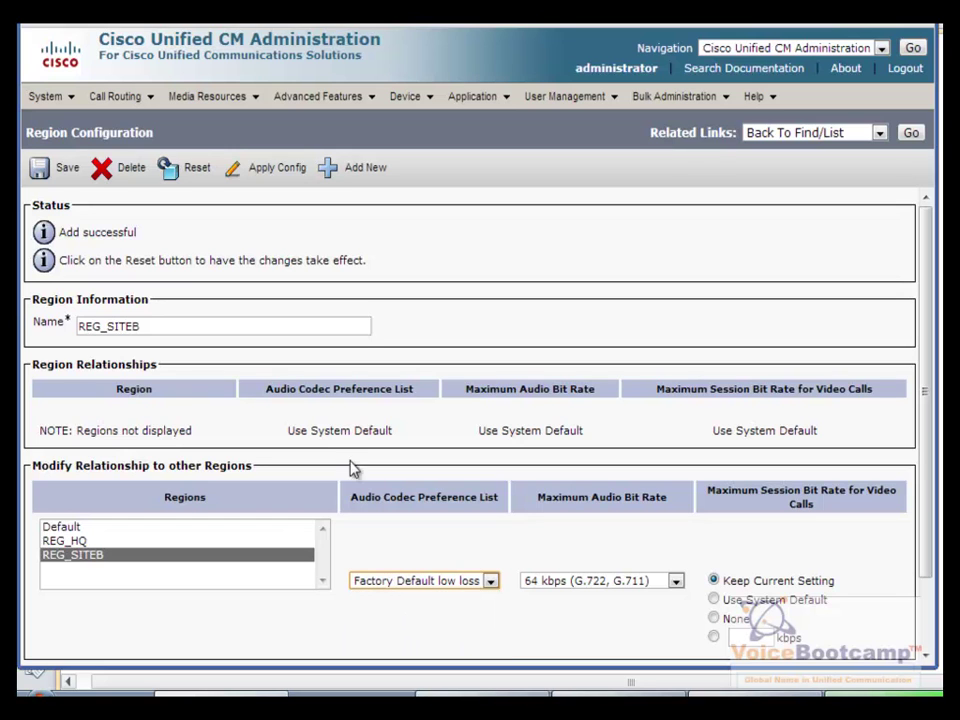
{"action": "left_click", "coordinate": [48, 170]}
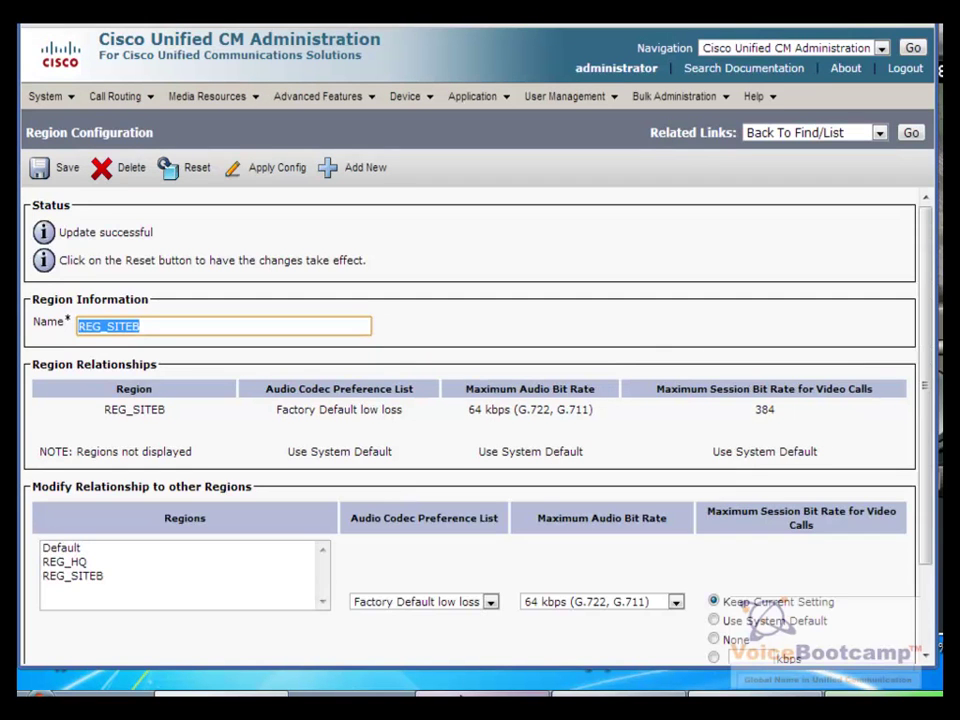
Step: Set the maximum audio bit rate between REG_SITEB and REG_HQ to 8 kbps (G.729) and save the region
{"action": "left_click", "coordinate": [118, 562]}
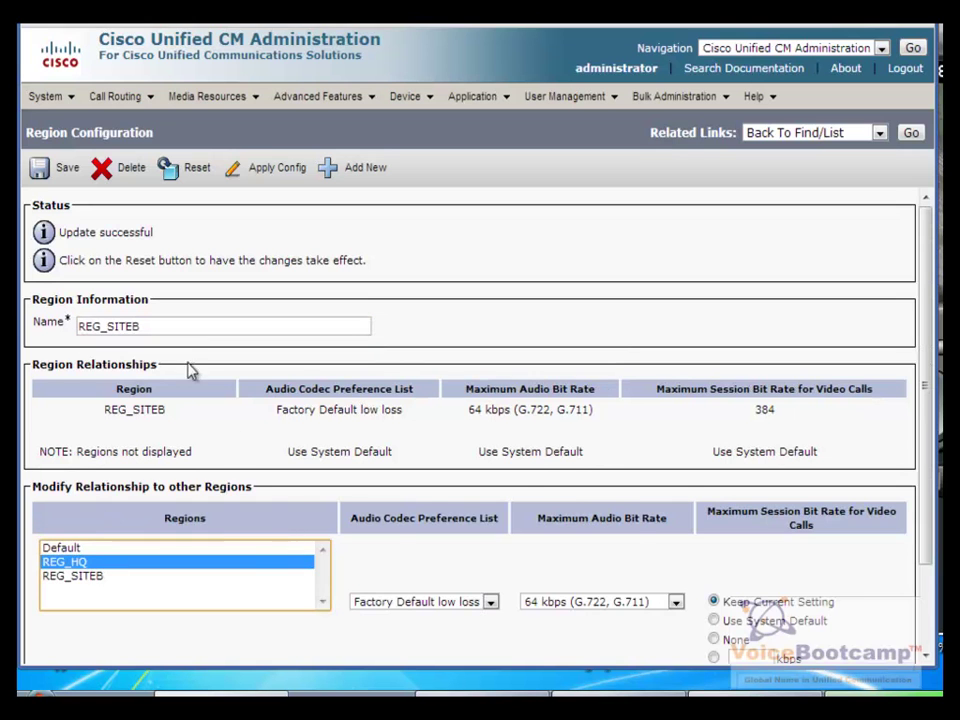
{"action": "left_click", "coordinate": [585, 610]}
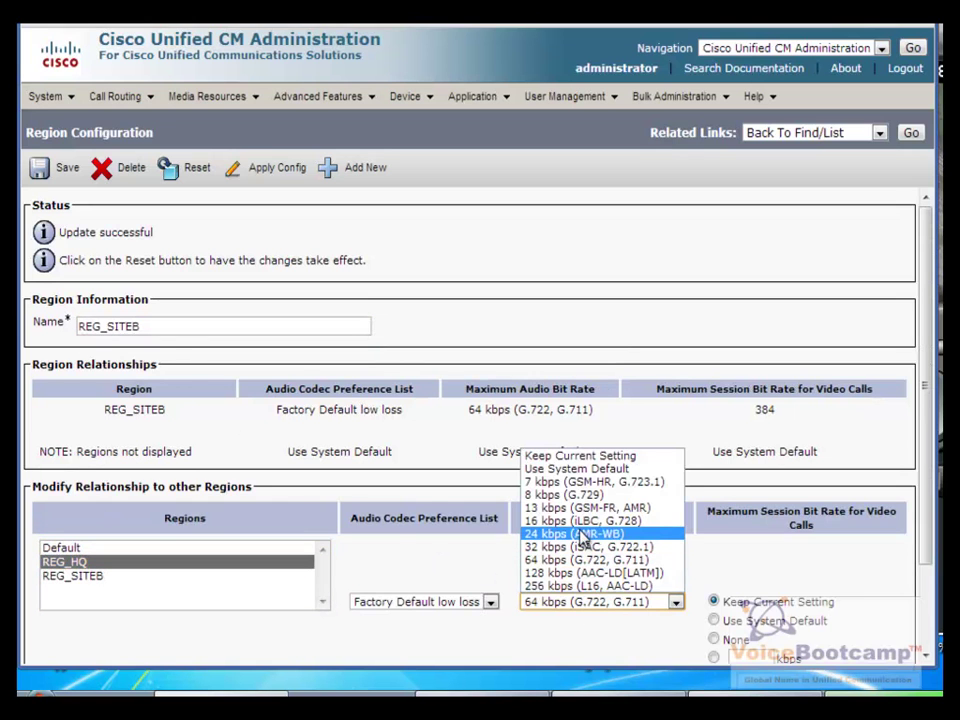
{"action": "left_click", "coordinate": [585, 496]}
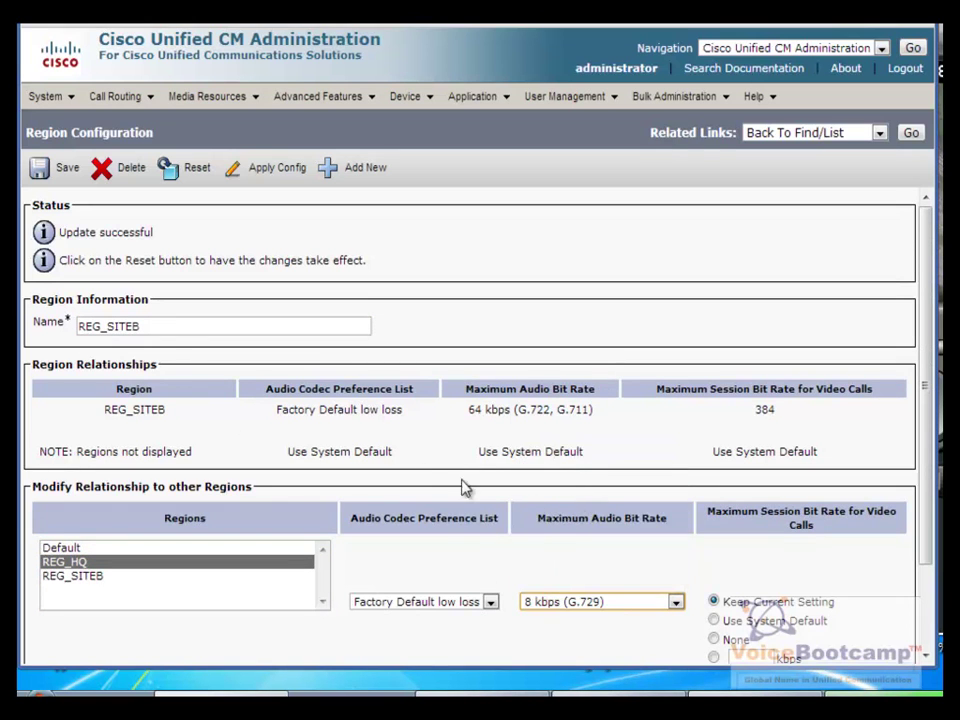
{"action": "left_click", "coordinate": [49, 170]}
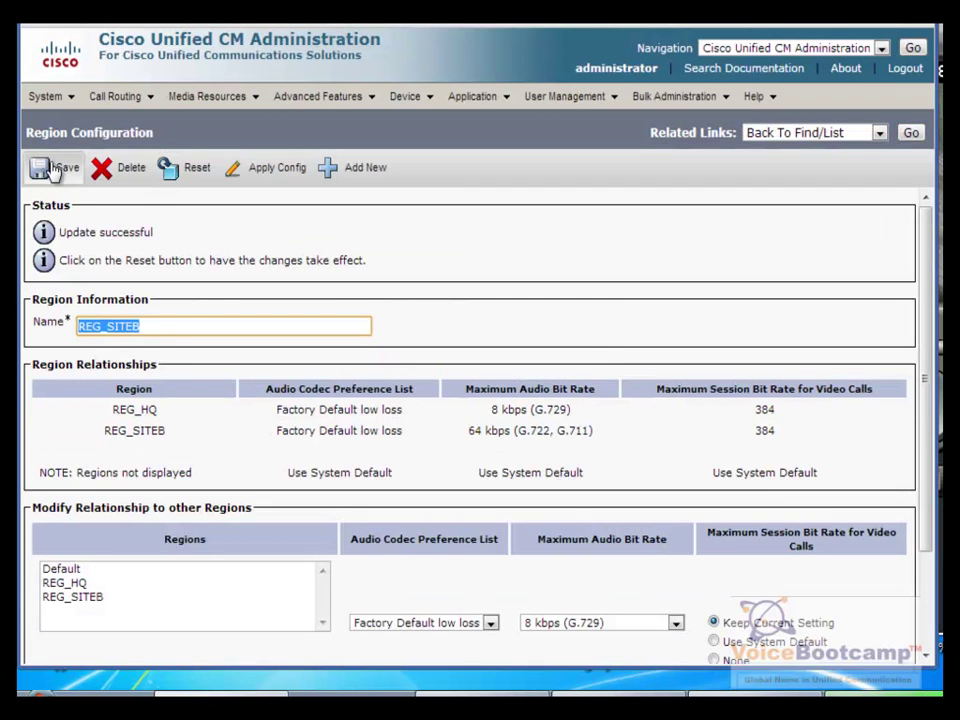
Step: Add and save a new region named REG_SITEC
{"action": "left_click", "coordinate": [343, 168]}
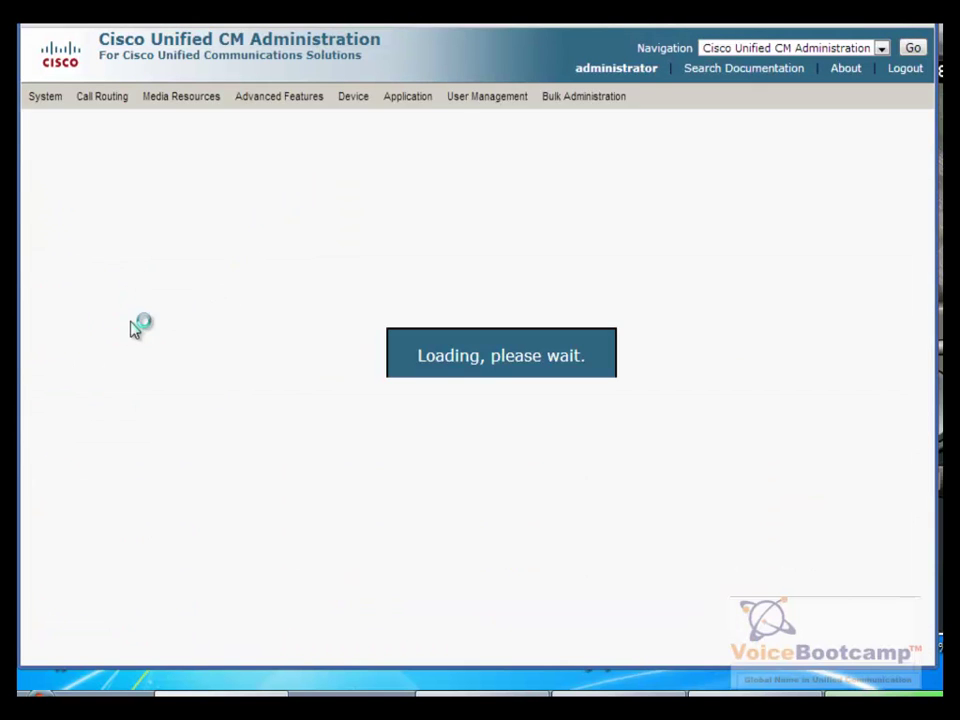
{"action": "type", "text": "r"}
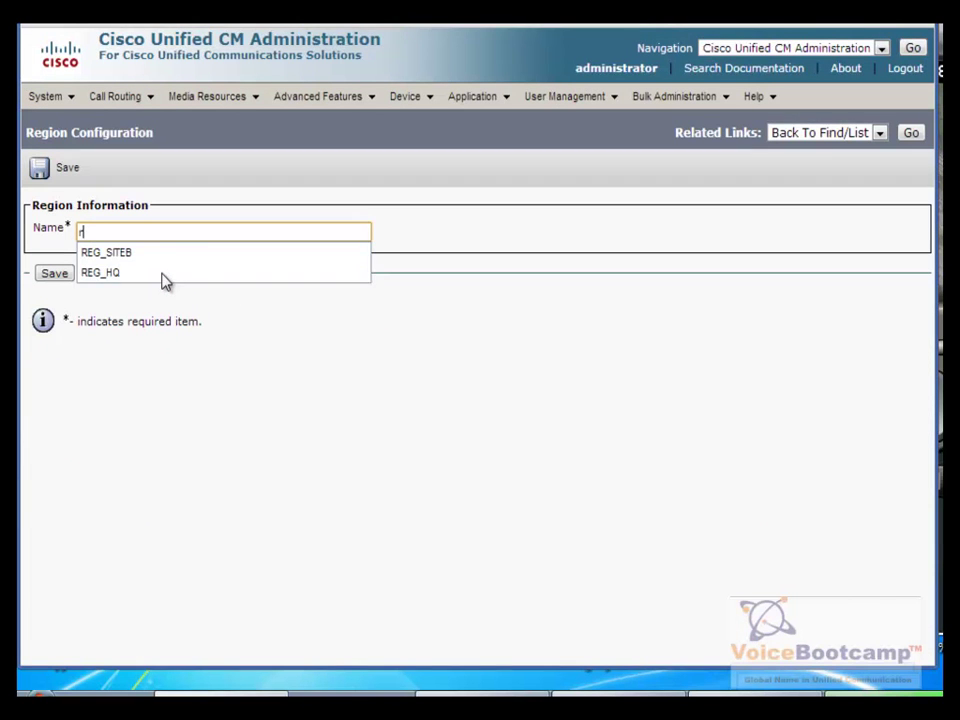
{"action": "type", "text": "eg_SITEC"}
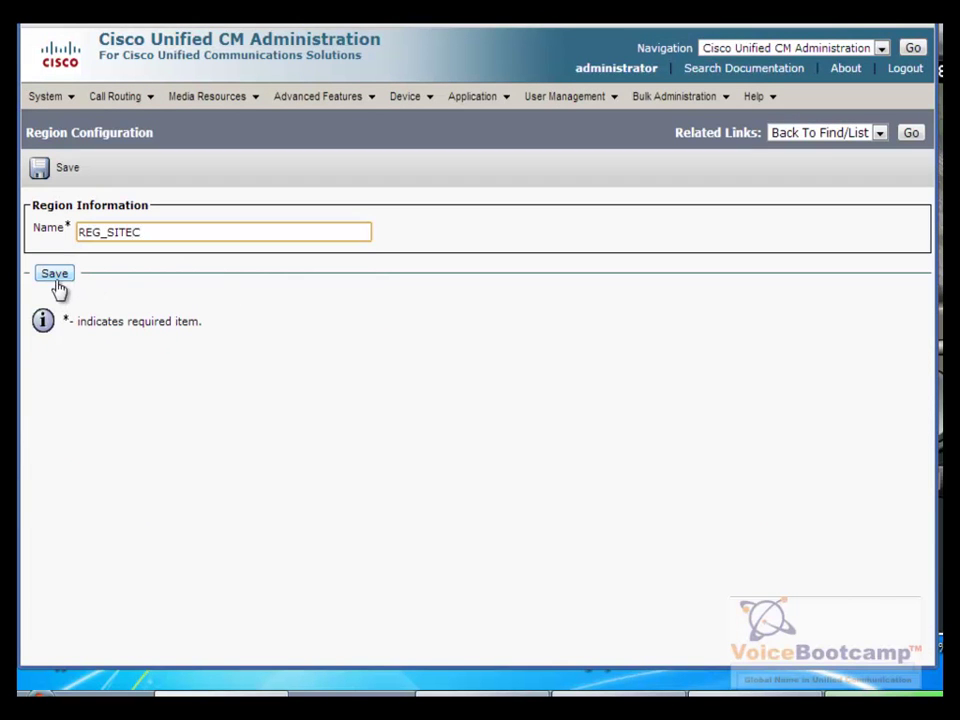
{"action": "left_click", "coordinate": [55, 276]}
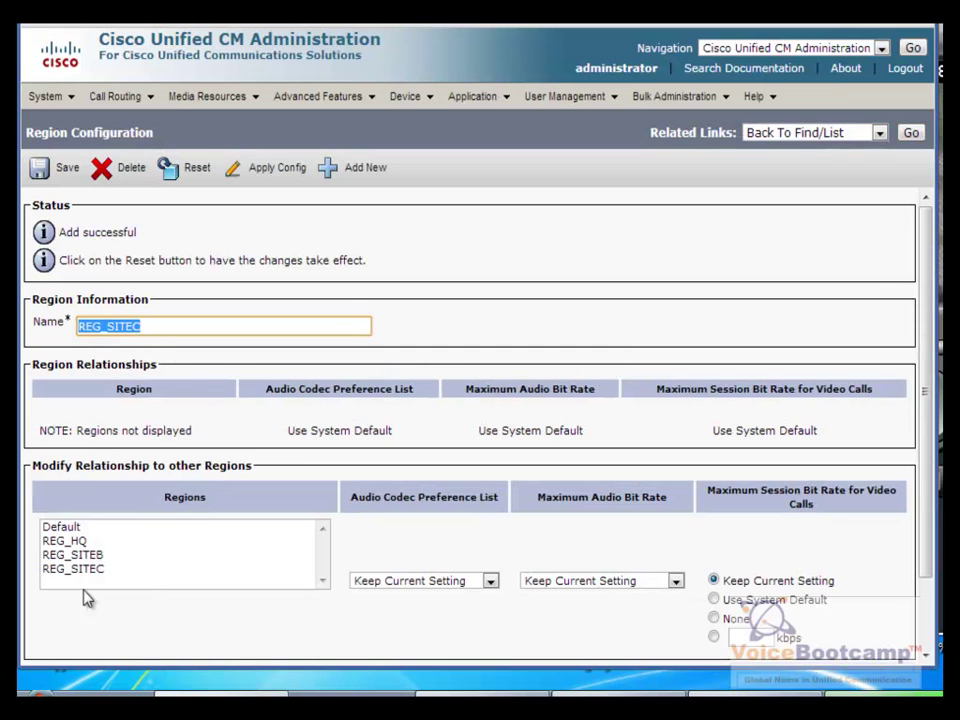
Step: Set REG_SITEC's relationships to REG_HQ and REG_SITEB to 8 kbps (G.729) with the Factory Default low loss list, and save
{"action": "left_click", "coordinate": [95, 554]}
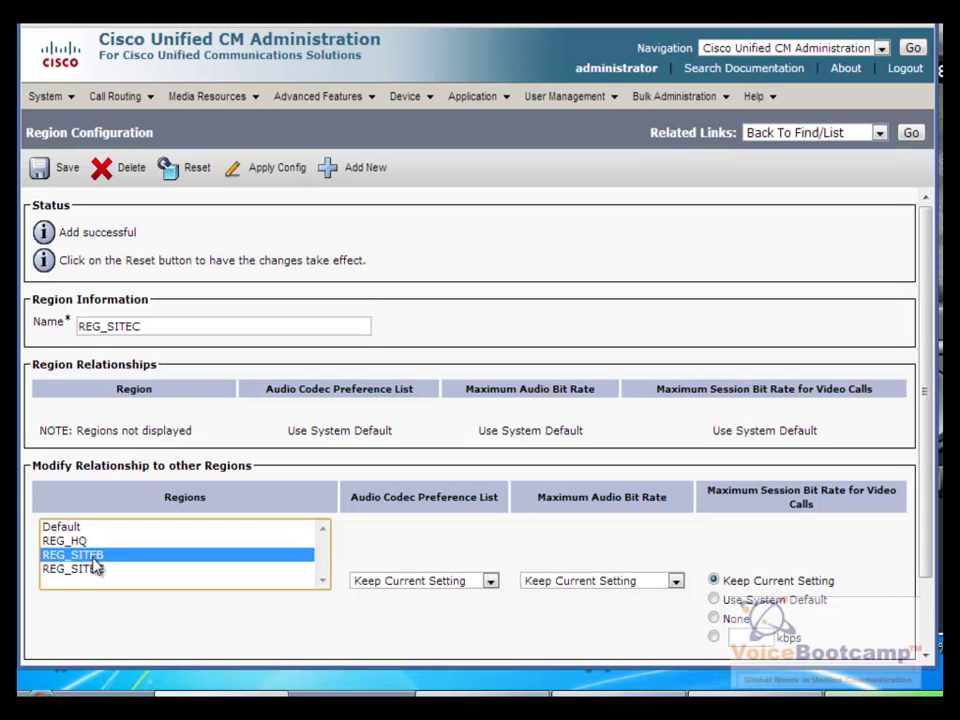
{"action": "left_click", "coordinate": [75, 540]}
{"action": "left_click", "coordinate": [90, 554], "text": "ctrl"}
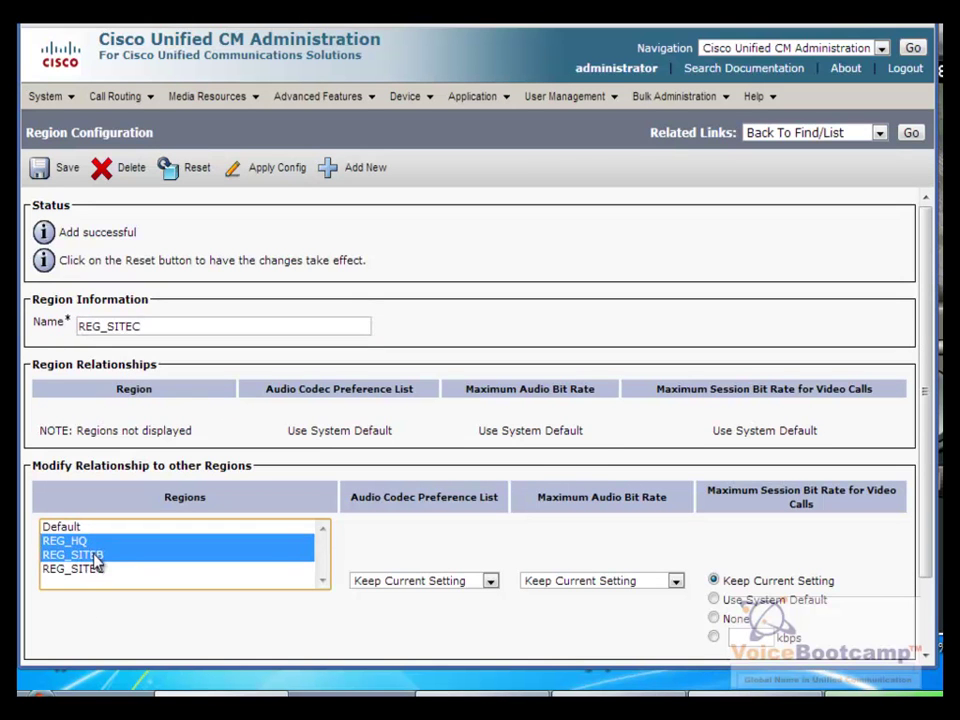
{"action": "left_click", "coordinate": [594, 582]}
{"action": "left_click", "coordinate": [565, 473]}
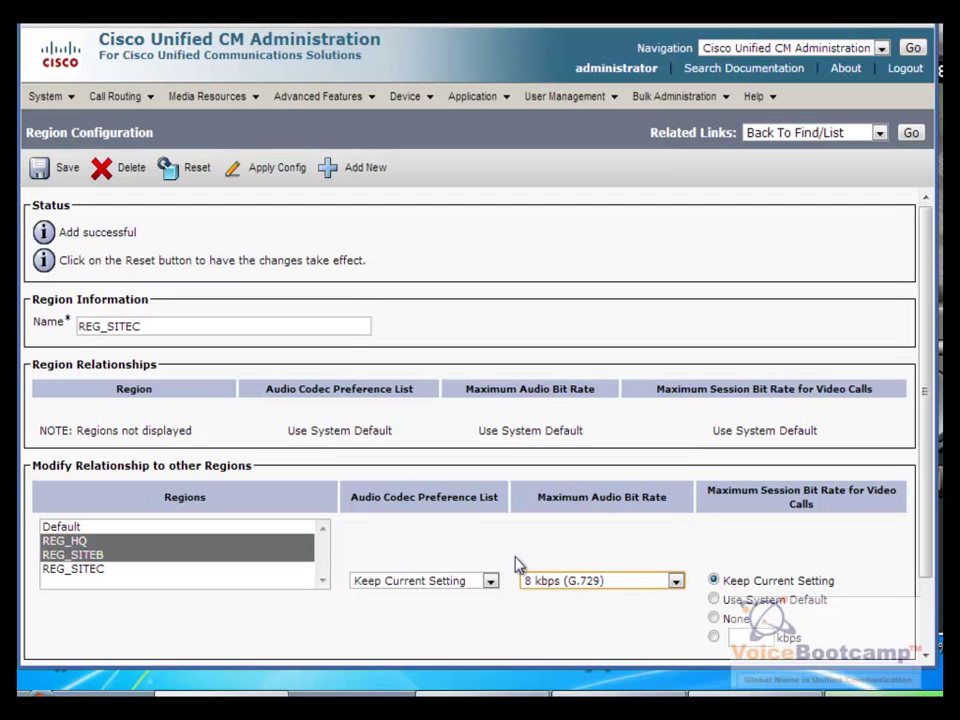
{"action": "left_click", "coordinate": [430, 581]}
{"action": "left_click", "coordinate": [428, 636]}
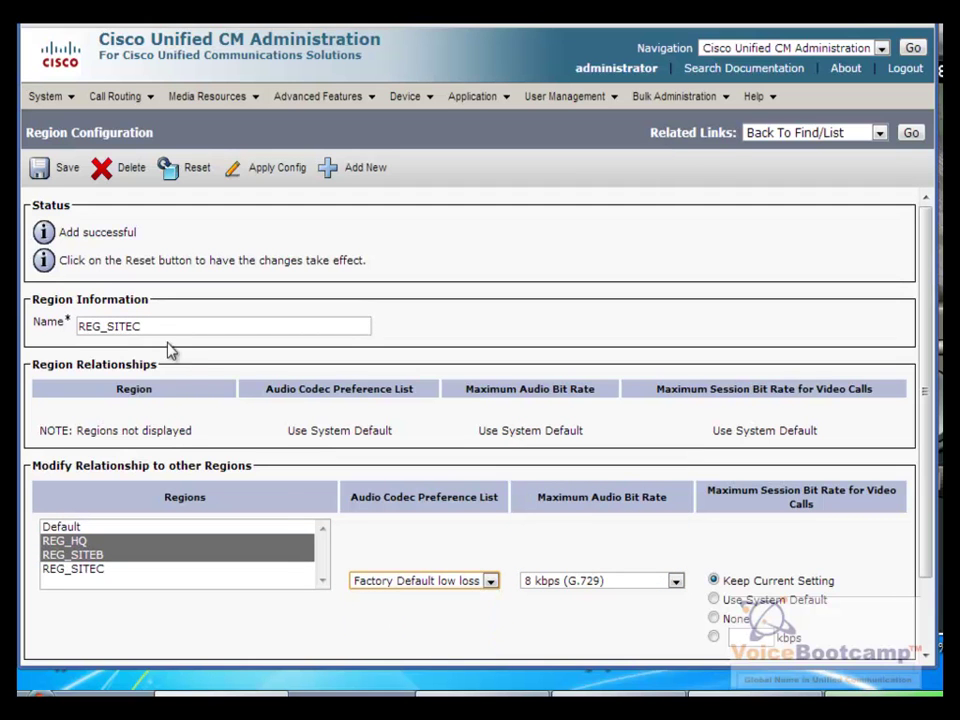
{"action": "left_click", "coordinate": [43, 171]}
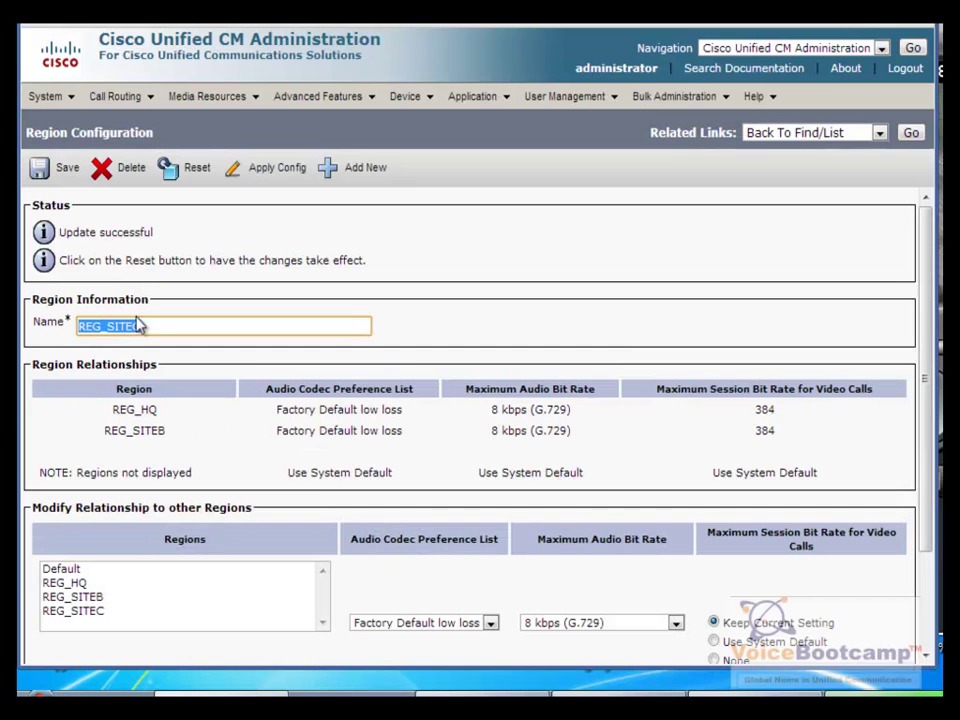
Step: Set REG_SITEC's relationship to itself to a maximum audio bit rate of 64 kbps (G.722, G.711), and save
{"action": "left_click", "coordinate": [88, 612]}
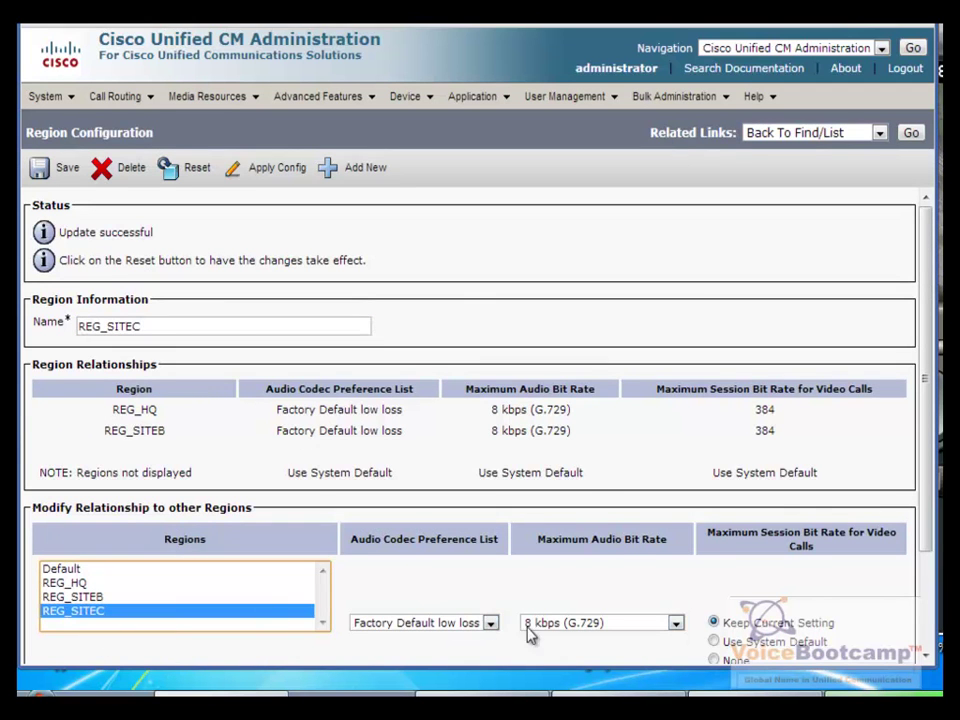
{"action": "left_click", "coordinate": [592, 624]}
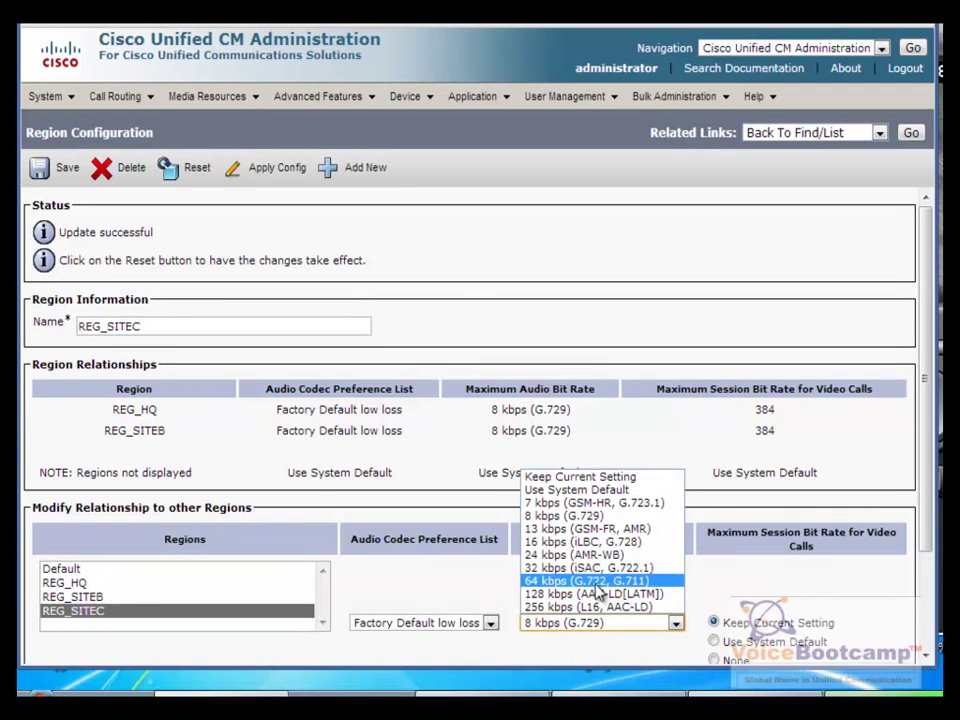
{"action": "left_click", "coordinate": [585, 580]}
{"action": "left_click", "coordinate": [56, 170]}
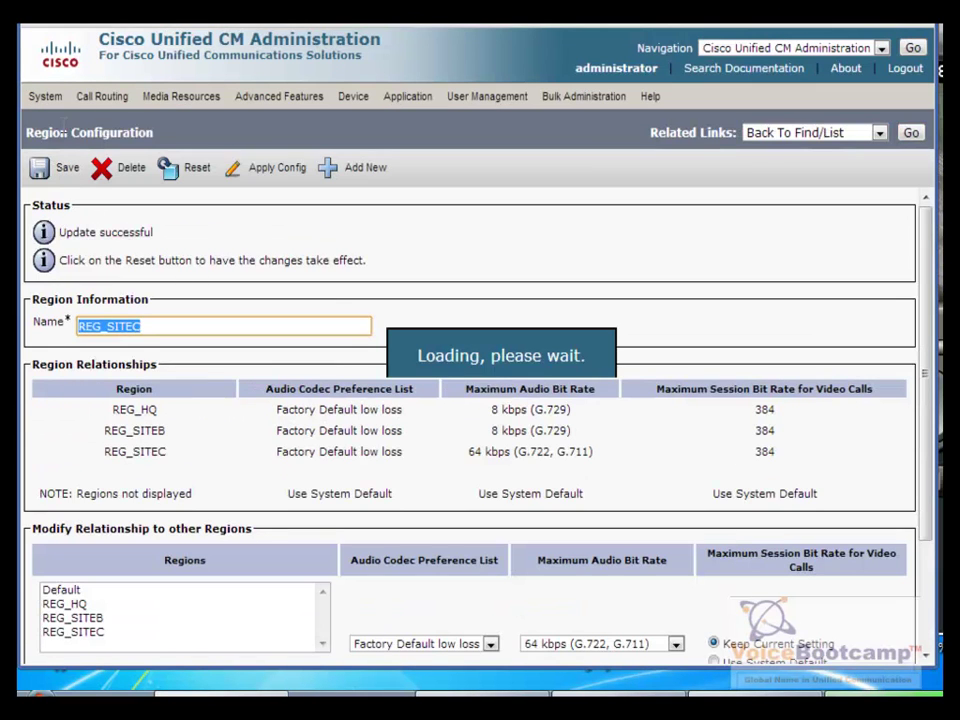
Step: Start a new location in the system's location settings and name it LOC_SITEB
{"action": "mouse_move", "coordinate": [58, 103]}
{"action": "mouse_move", "coordinate": [180, 327]}
{"action": "left_click", "coordinate": [288, 338]}
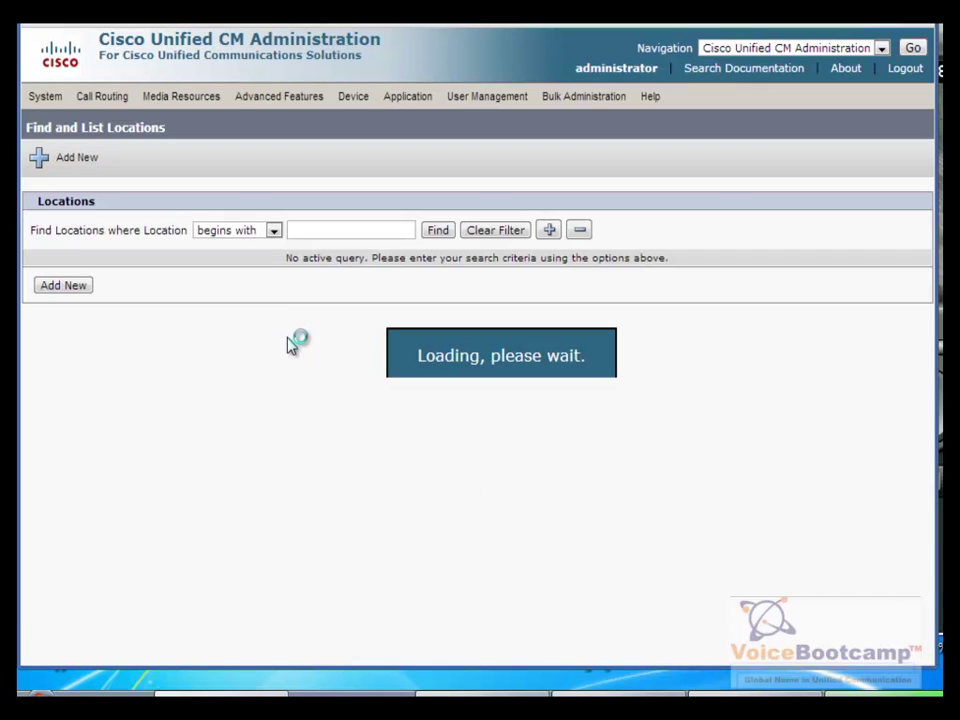
{"action": "left_click", "coordinate": [56, 287]}
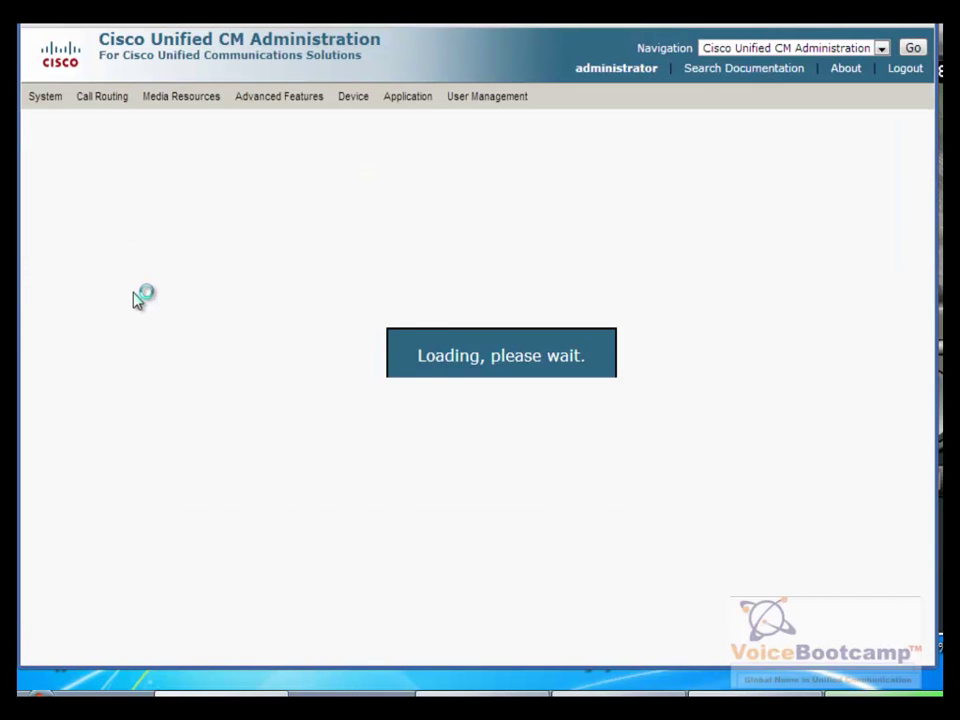
{"action": "left_click", "coordinate": [134, 292]}
{"action": "type", "text": "LOC_HQ"}
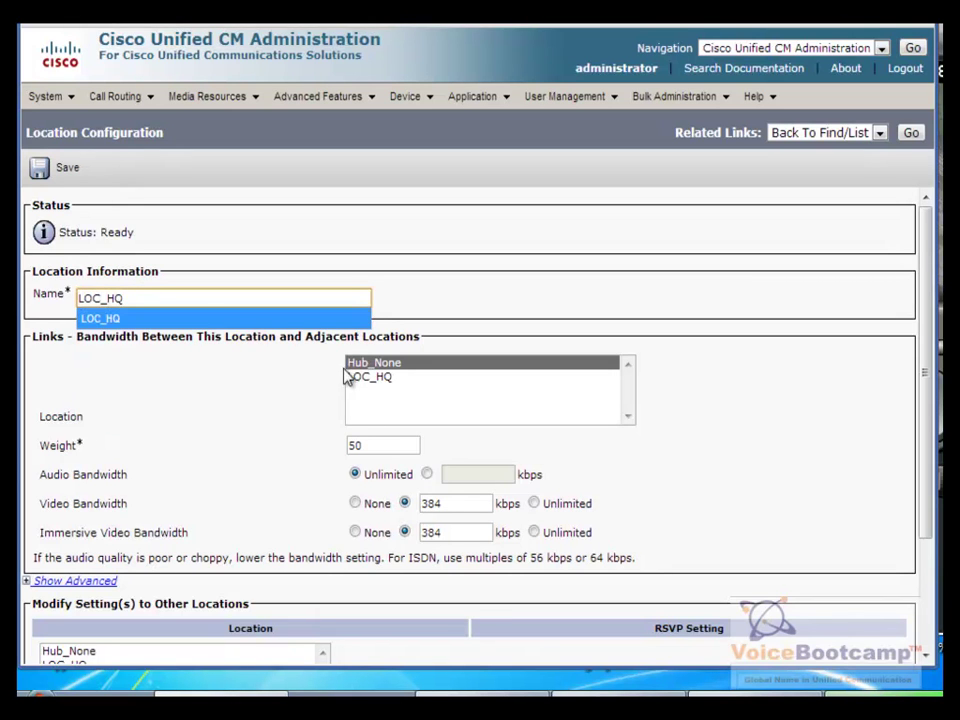
{"action": "key", "text": "BackSpace"}
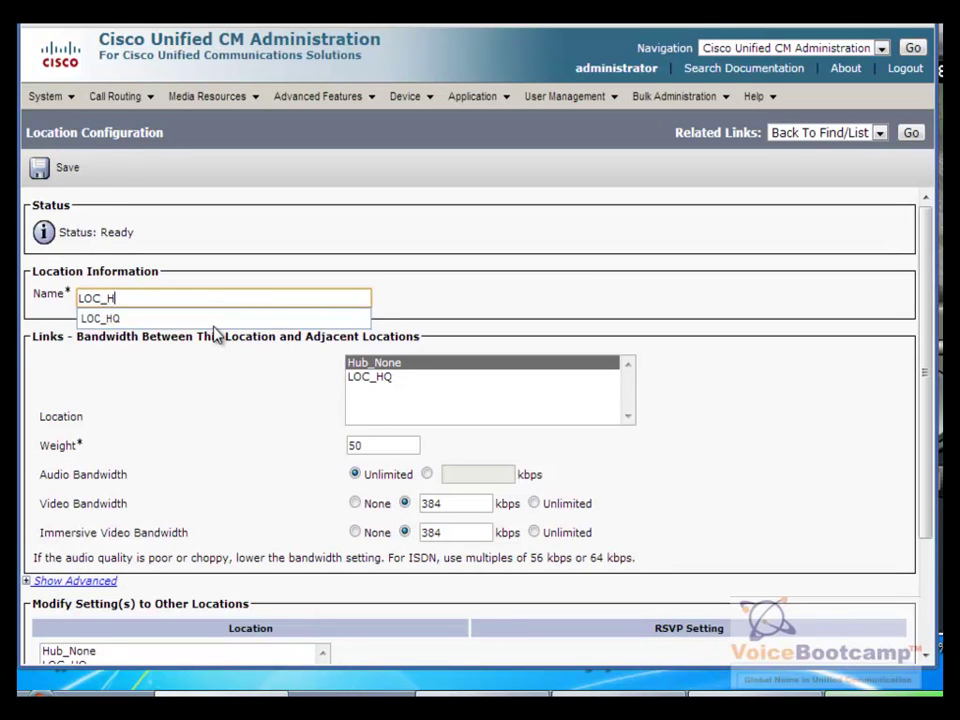
{"action": "type", "text": "SITEB"}
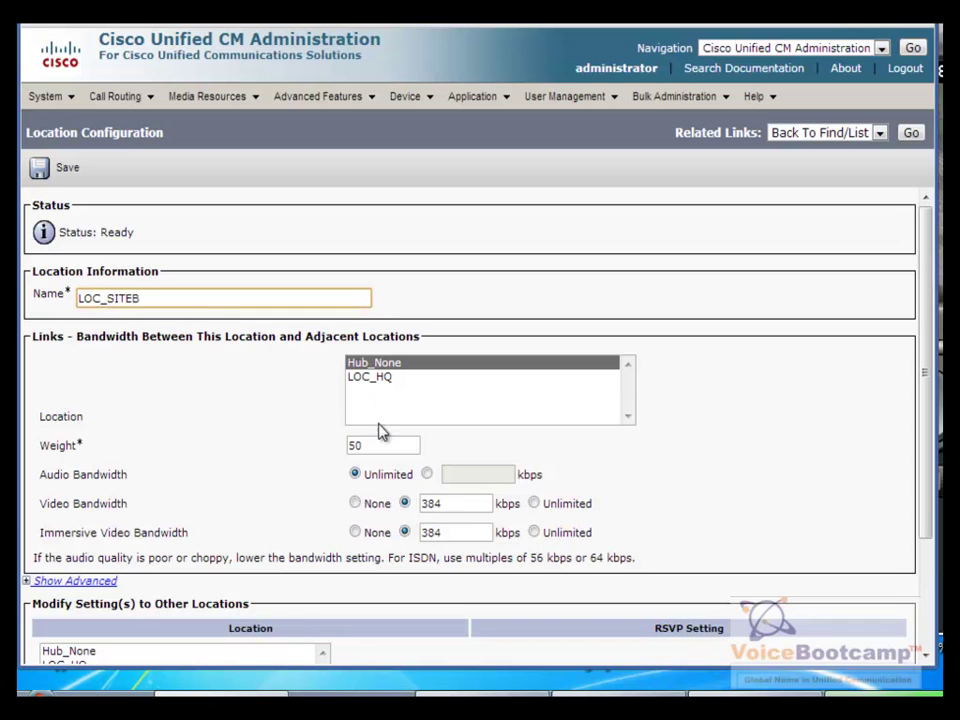
{"action": "key", "text": "Tab"}
Step: Set the location's link bandwidths to 240 kbps for audio, 500 kbps for video and 6000 kbps for immersive video
{"action": "left_click", "coordinate": [427, 474]}
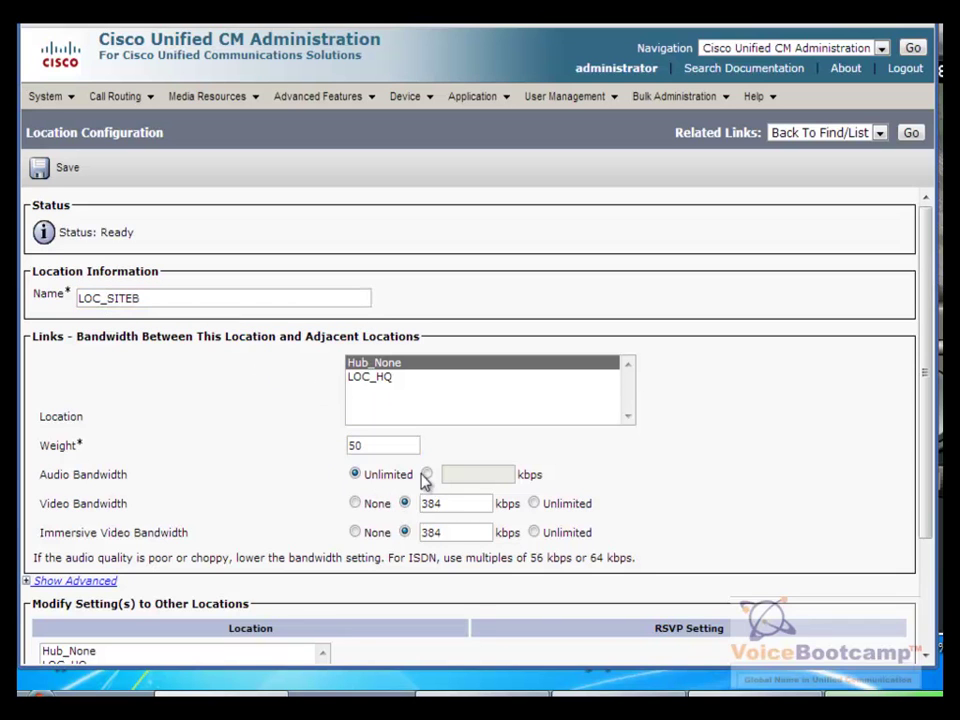
{"action": "left_click", "coordinate": [480, 476]}
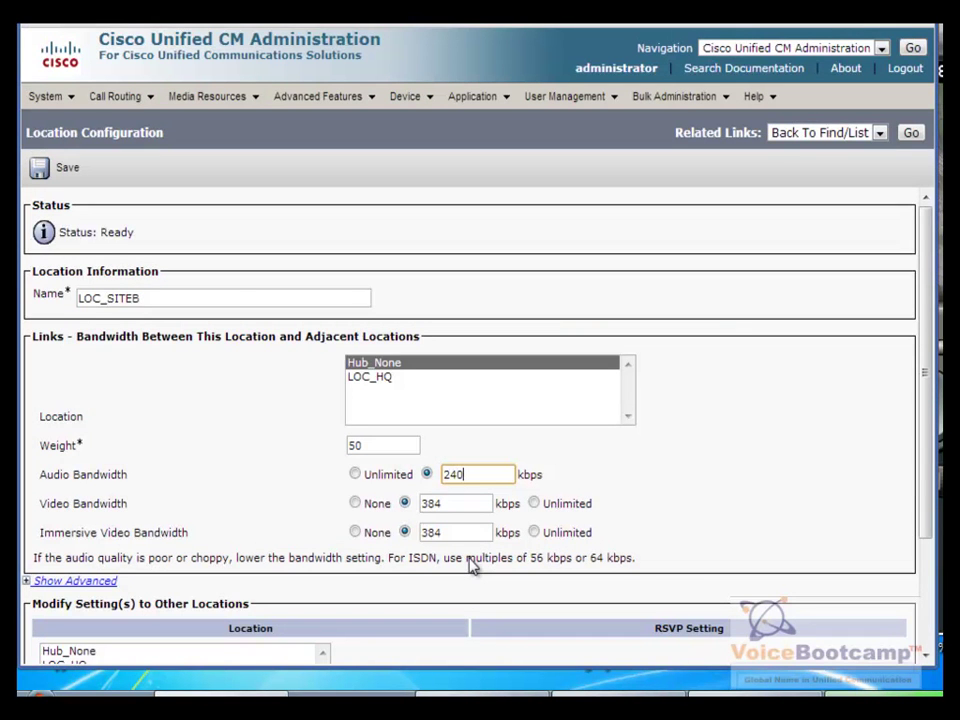
{"action": "key", "text": "Tab"}
{"action": "key", "text": "Tab"}
{"action": "key", "text": "alt+Tab"}
{"action": "key", "text": "alt+Tab"}
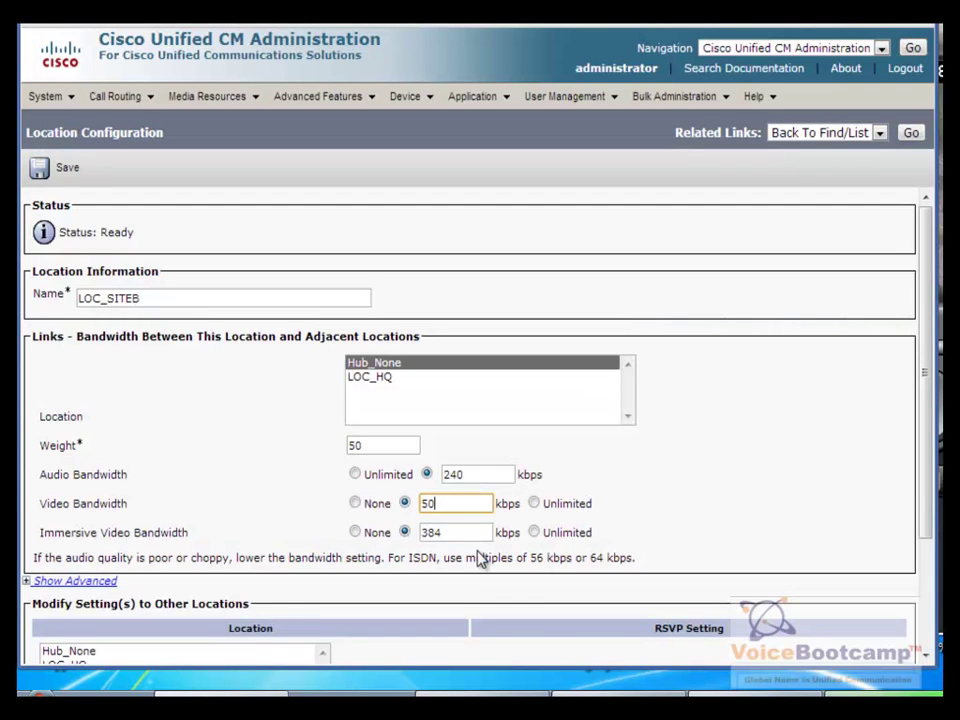
{"action": "key", "text": "Tab"}
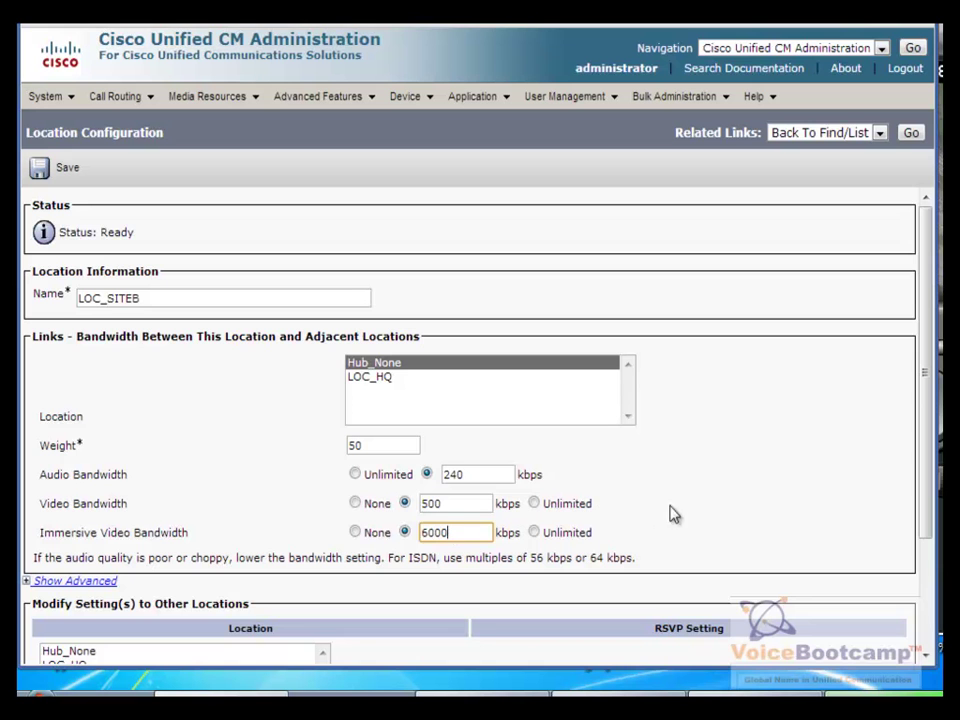
Step: Select both Hub_None and LOC_HQ as the adjacent locations for LOC_SITEB's link bandwidth settings
{"action": "mouse_move", "coordinate": [922, 379]}
{"action": "left_mouse_down"}
{"action": "mouse_move", "coordinate": [922, 464]}
{"action": "mouse_move", "coordinate": [923, 399]}
{"action": "left_mouse_up"}
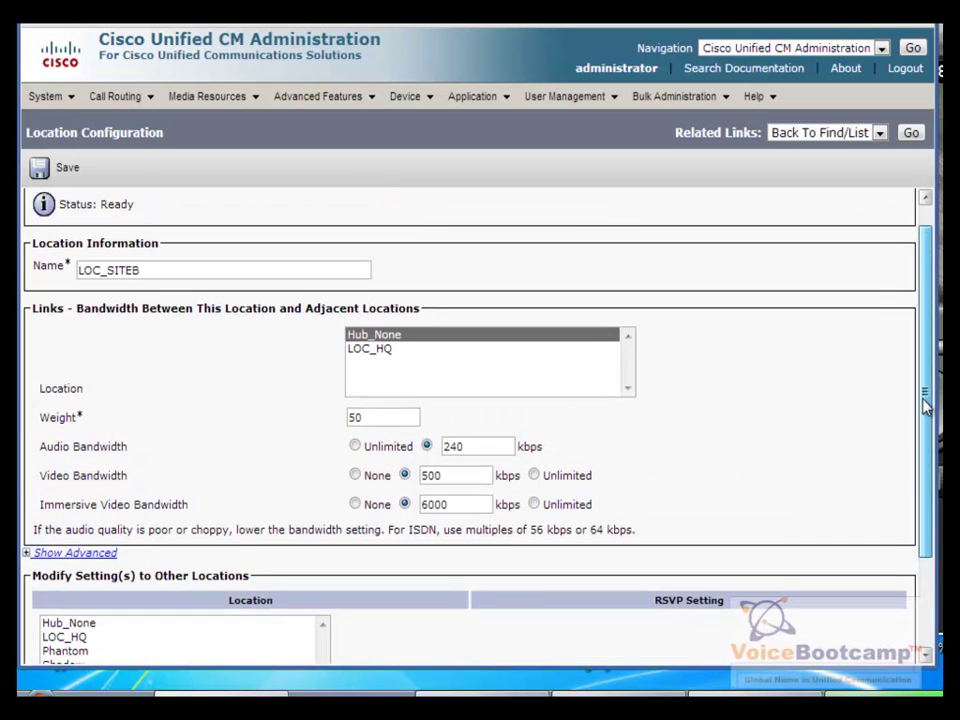
{"action": "double_click", "coordinate": [145, 267]}
{"action": "left_click_drag", "start_coordinate": [401, 339], "coordinate": [380, 365]}
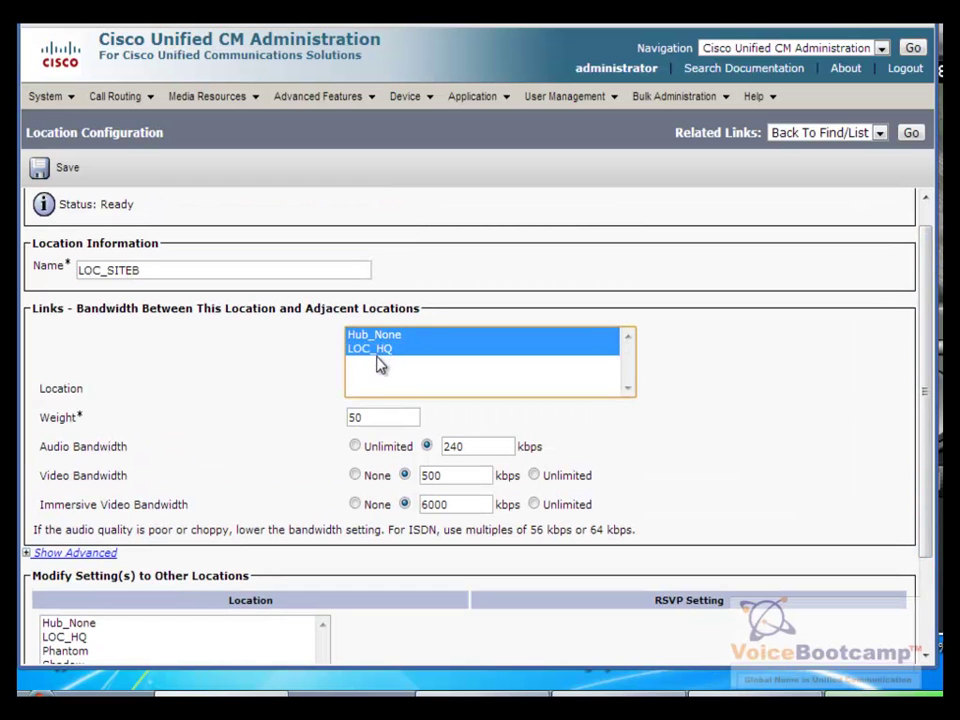
{"action": "left_click", "coordinate": [33, 311]}
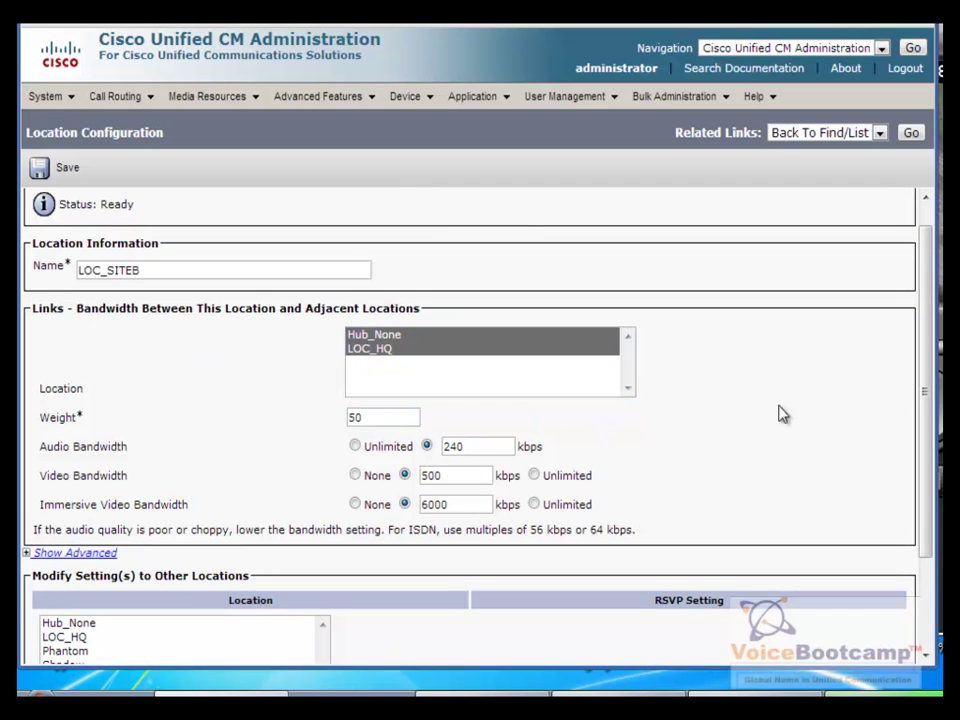
Step: Expand the advanced settings to review the intra-location bandwidth options, and save the LOC_SITEB location
{"action": "scroll", "coordinate": [903, 322], "scroll_direction": "down", "scroll_amount": 2}
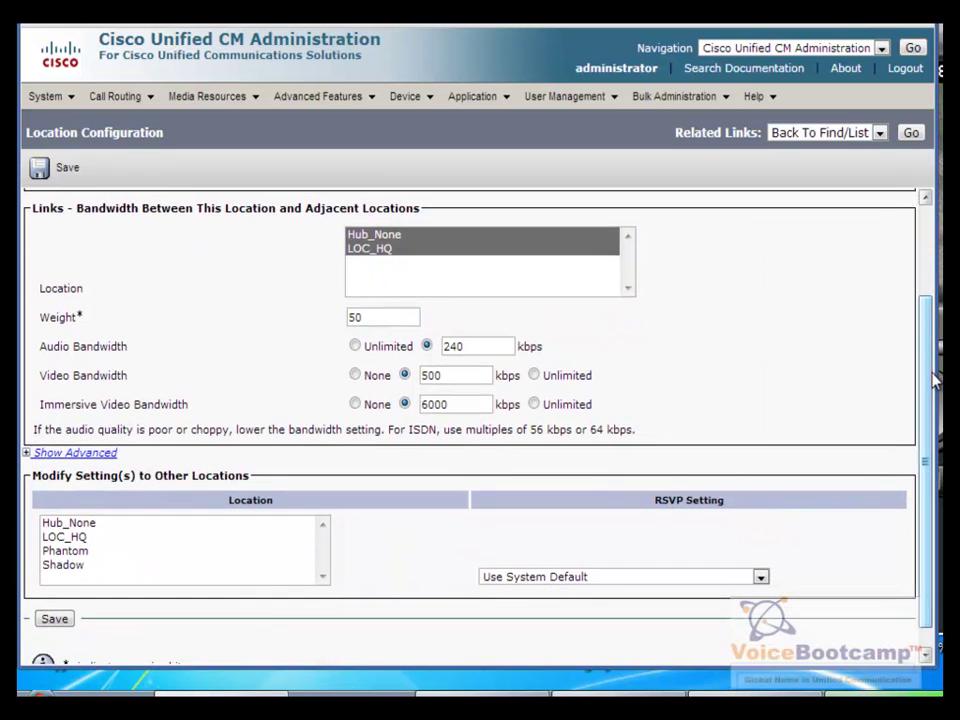
{"action": "left_click", "coordinate": [40, 453]}
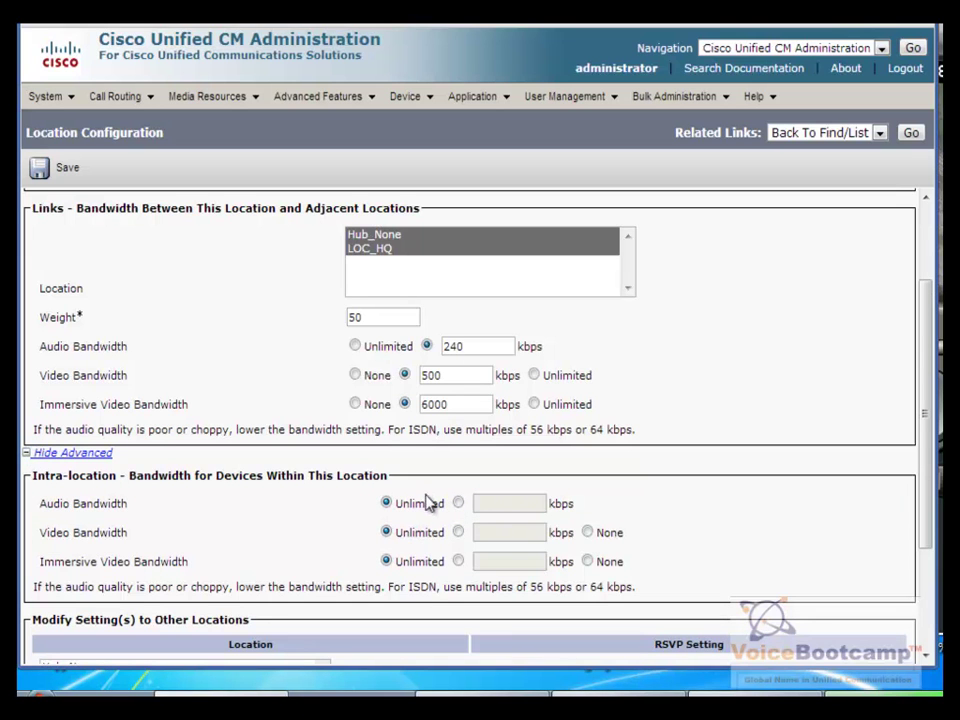
{"action": "left_click_drag", "start_coordinate": [113, 466], "coordinate": [366, 465]}
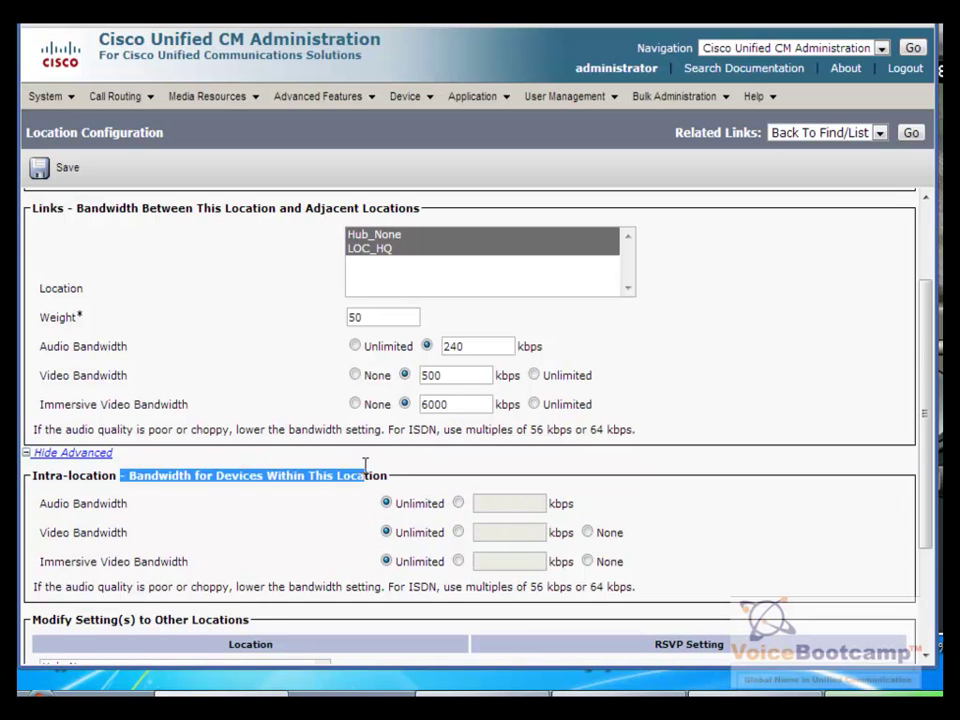
{"action": "left_click", "coordinate": [62, 170]}
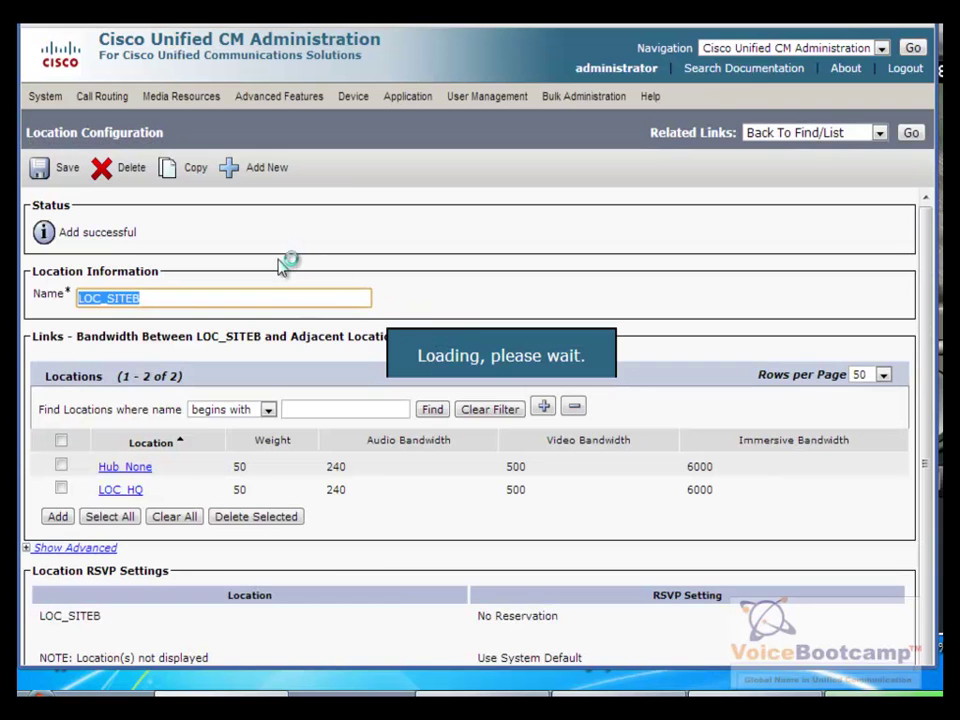
Step: Review the bandwidth settings of LOC_SITEB's link to LOC_HQ, and return to the locations list
{"action": "left_click", "coordinate": [120, 490]}
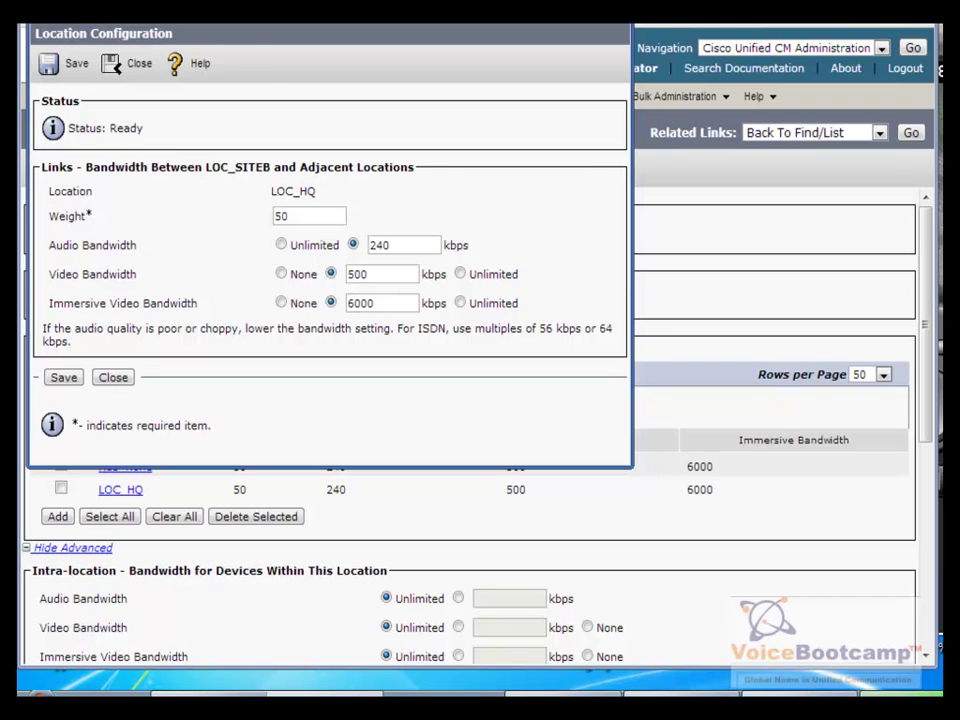
{"action": "left_click", "coordinate": [911, 132]}
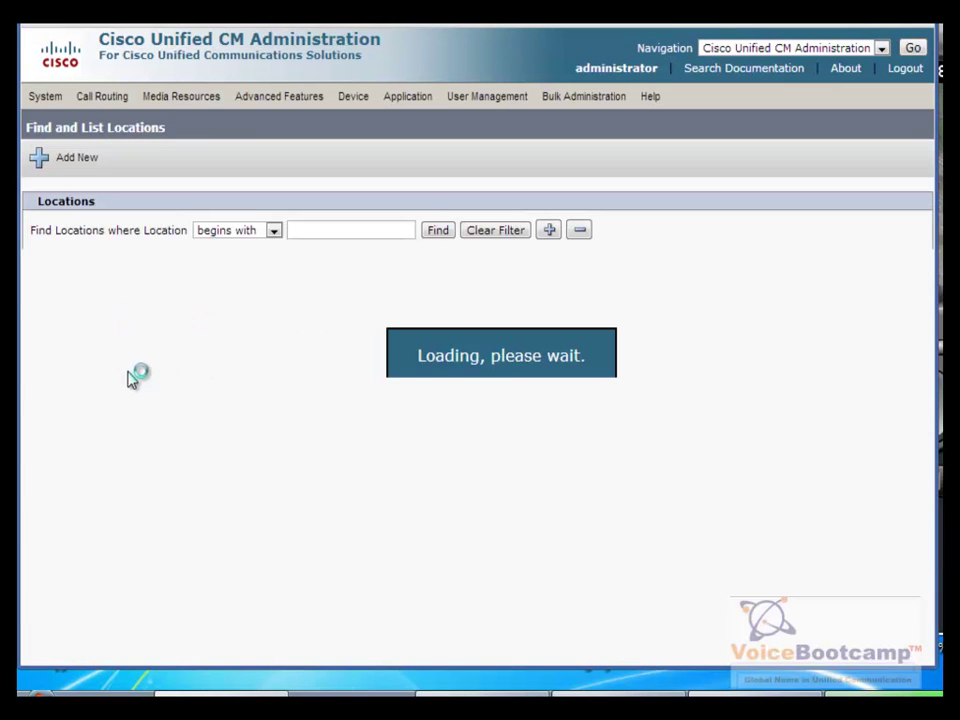
Step: List all locations, open LOC_HQ, and examine its link bandwidths to LOC_SITEB and its RSVP settings
{"action": "left_click", "coordinate": [438, 230]}
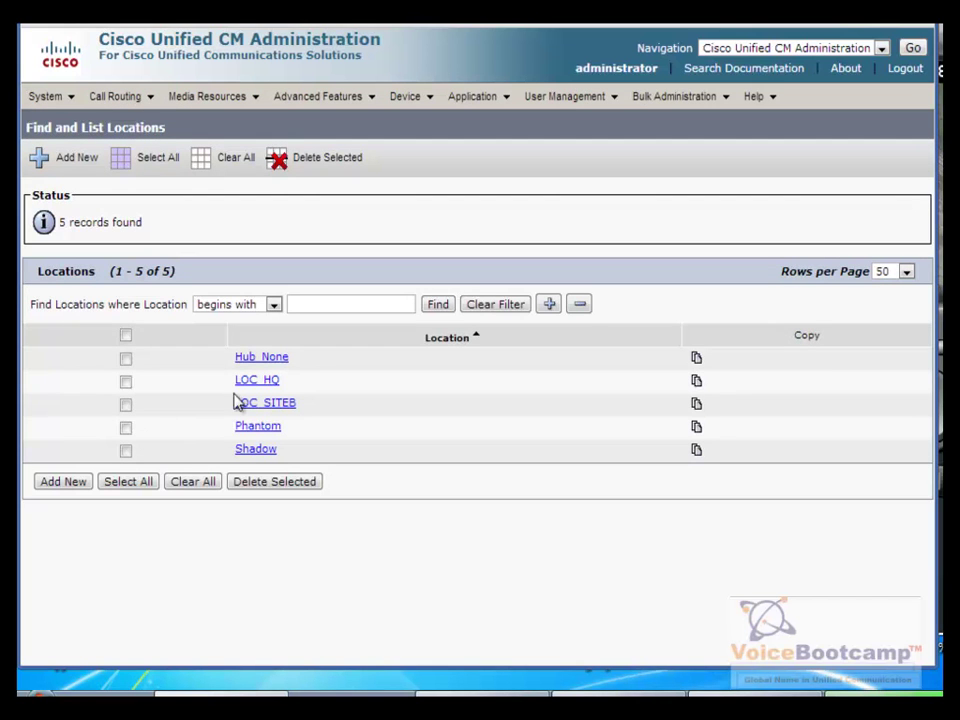
{"action": "left_click", "coordinate": [245, 386]}
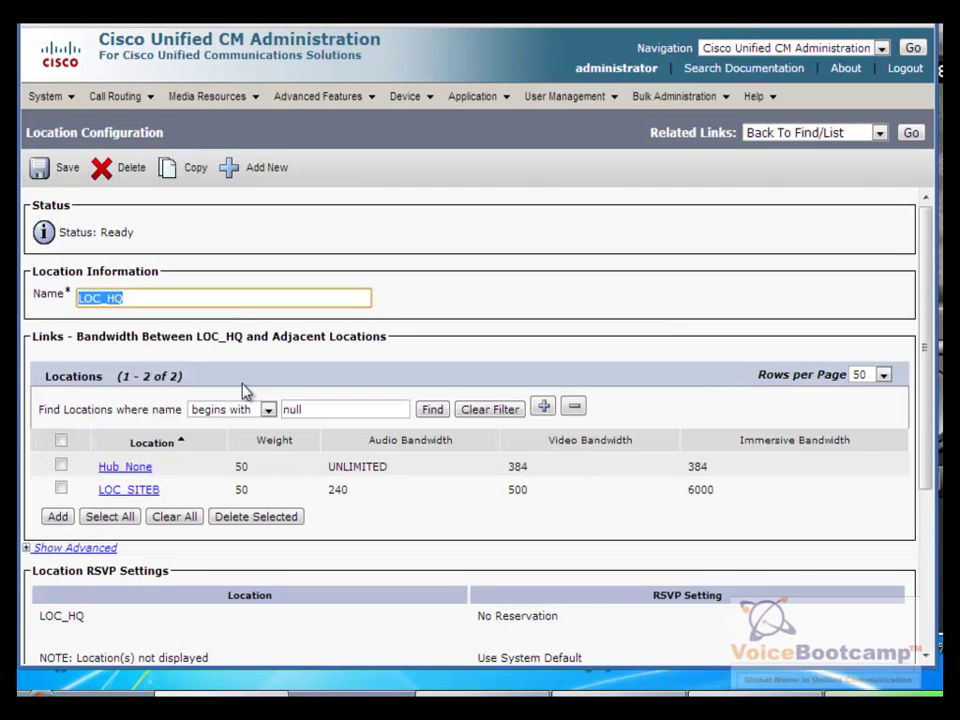
{"action": "left_click_drag", "start_coordinate": [161, 490], "coordinate": [126, 489]}
{"action": "left_click", "coordinate": [282, 505]}
{"action": "left_click_drag", "start_coordinate": [332, 484], "coordinate": [422, 483]}
{"action": "left_click_drag", "start_coordinate": [542, 493], "coordinate": [467, 495]}
{"action": "left_click", "coordinate": [685, 531]}
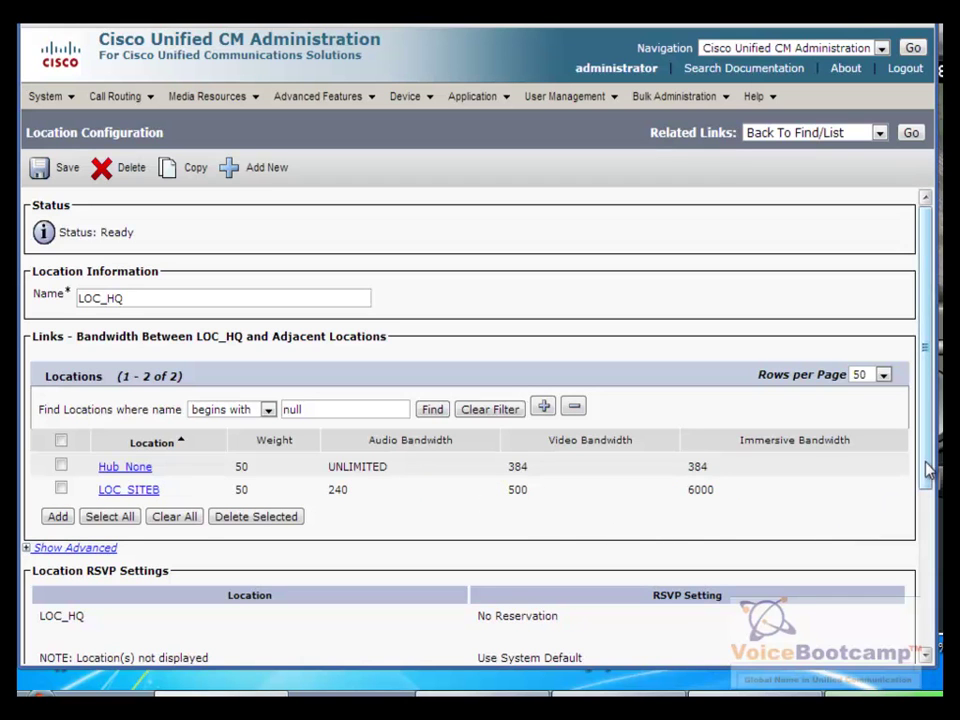
{"action": "left_click_drag", "start_coordinate": [923, 463], "coordinate": [925, 604]}
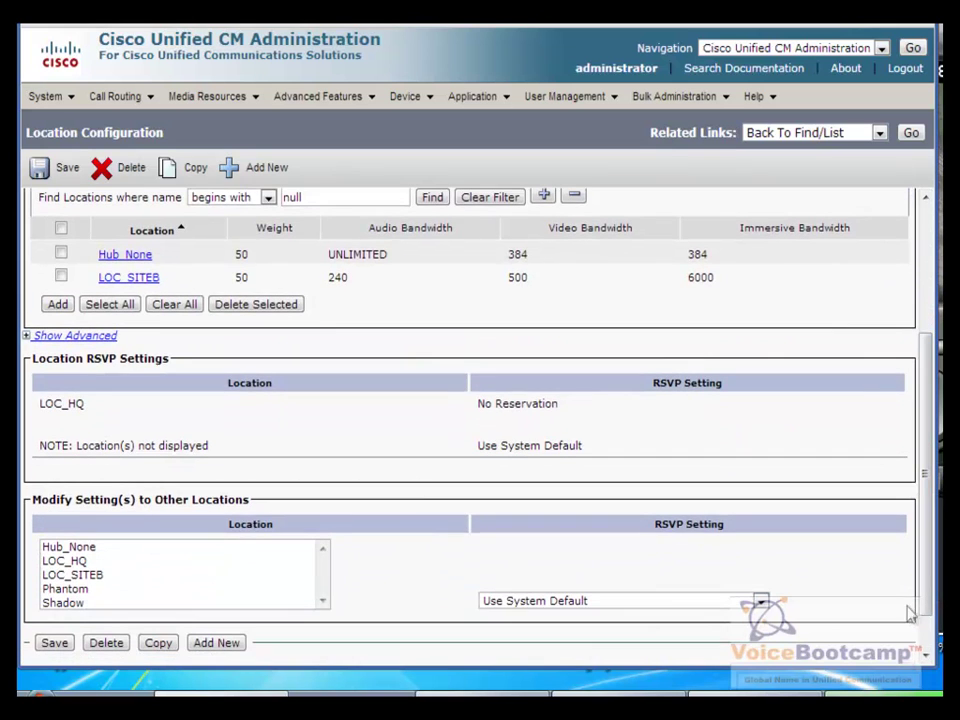
{"action": "left_click_drag", "start_coordinate": [40, 403], "coordinate": [86, 403]}
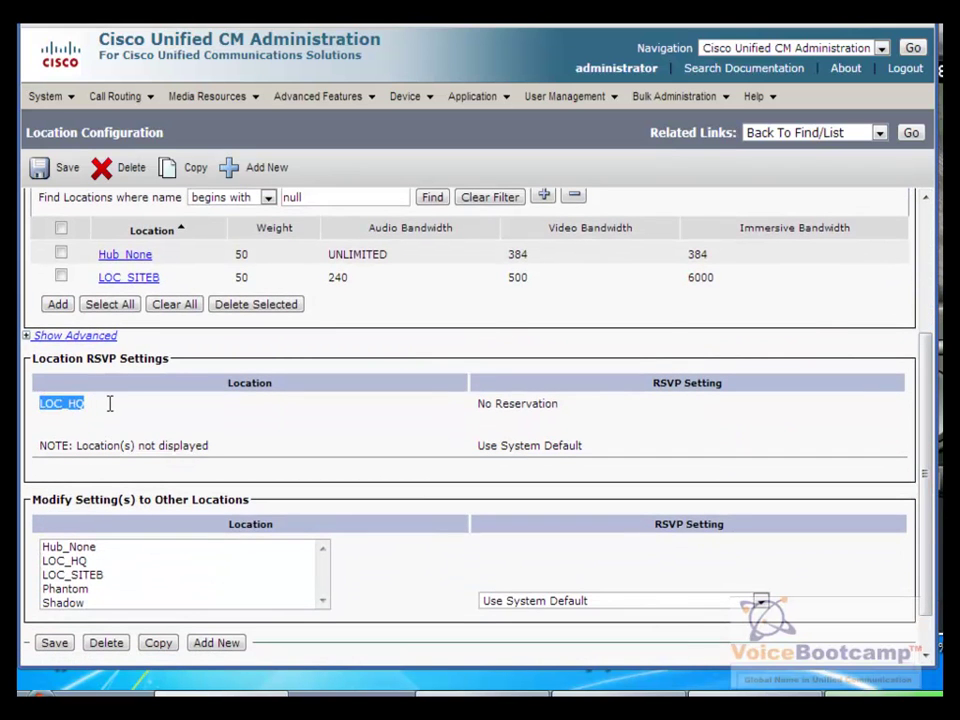
Step: Create a new location named LOC_SITEC and select LOC_HQ and LOC_SITEB as its adjacent locations
{"action": "left_click", "coordinate": [30, 336]}
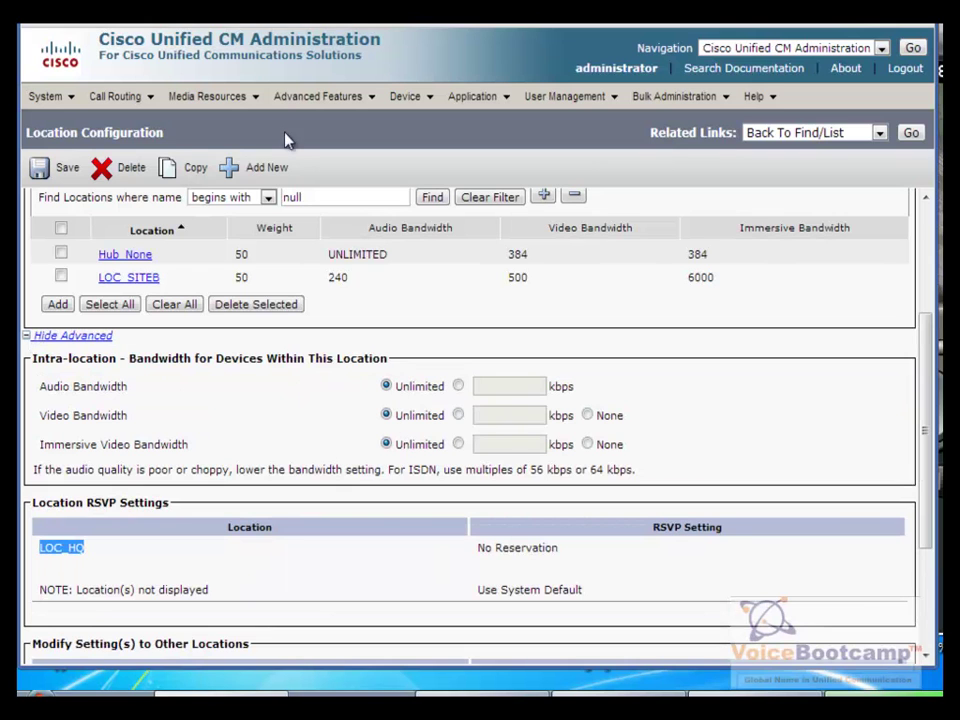
{"action": "left_click", "coordinate": [266, 166]}
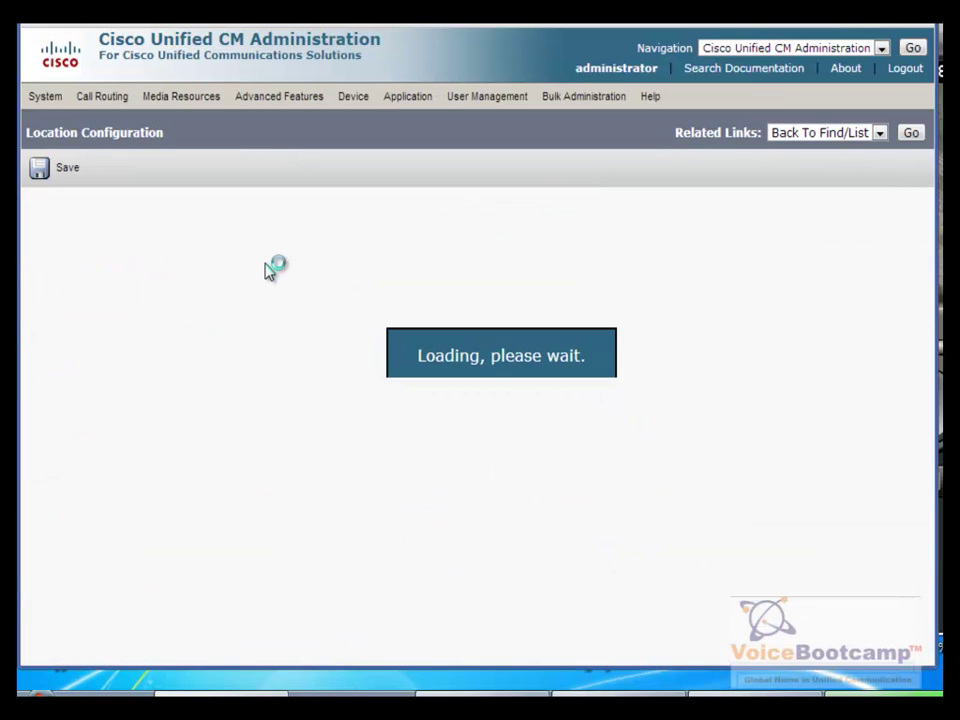
{"action": "left_click", "coordinate": [279, 300]}
{"action": "type", "text": "LOC_SITEC"}
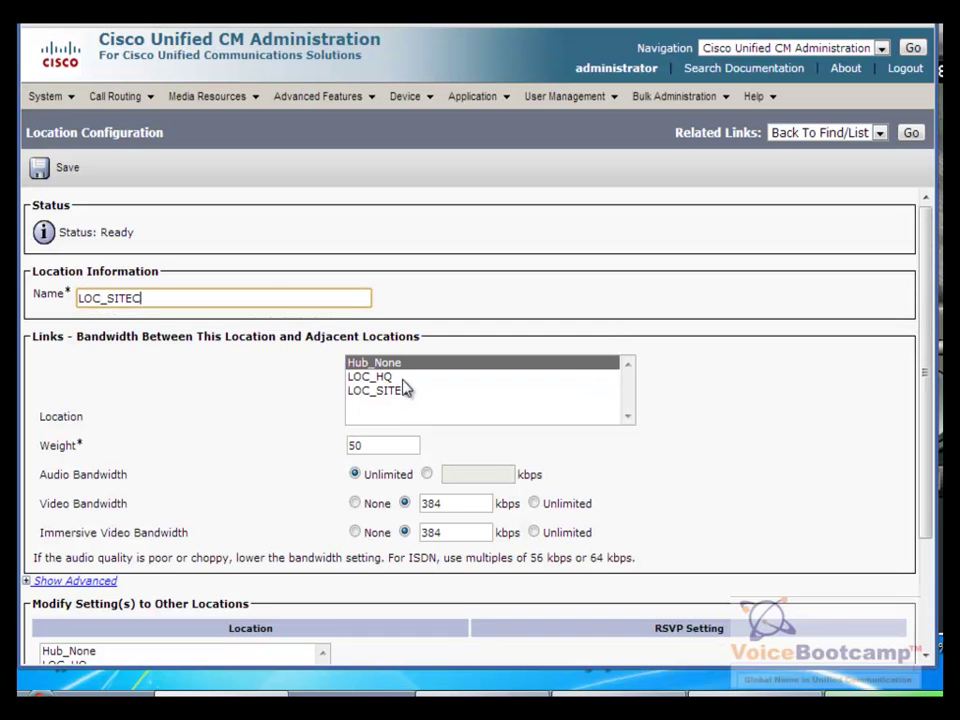
{"action": "left_click_drag", "start_coordinate": [403, 379], "coordinate": [407, 394]}
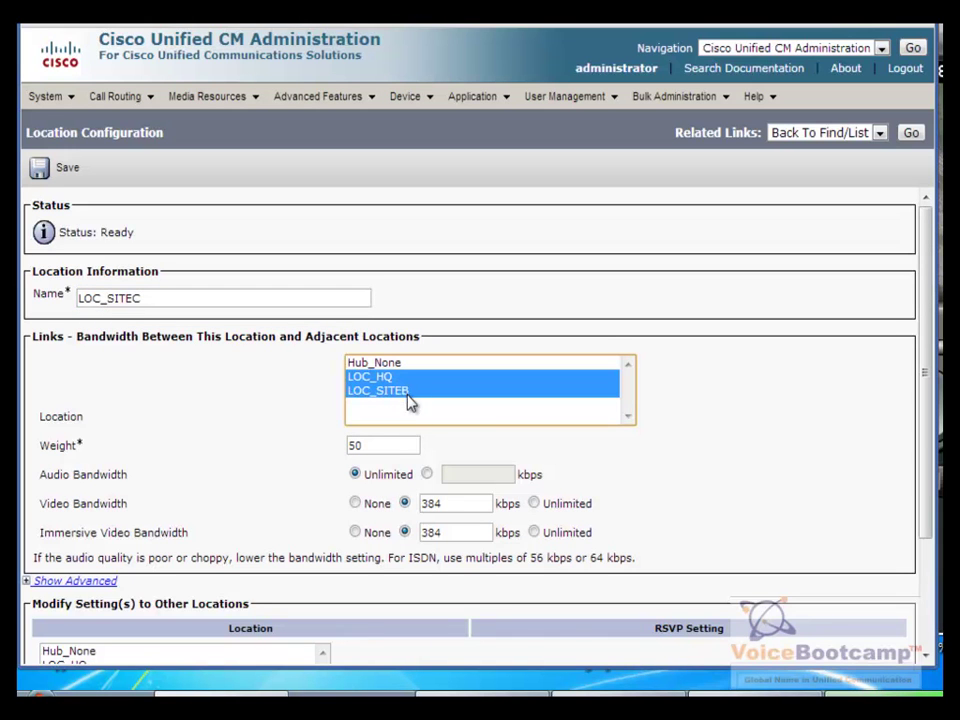
Step: Set LOC_SITEC's link bandwidths to 240 kbps audio, 500 kbps video and 6000 kbps immersive video, and save the location
{"action": "left_click", "coordinate": [426, 476]}
{"action": "left_click", "coordinate": [471, 480]}
{"action": "type", "text": "240"}
{"action": "left_click", "coordinate": [476, 497]}
{"action": "key", "text": "Tab"}
{"action": "type", "text": "500"}
{"action": "left_click_drag", "start_coordinate": [366, 502], "coordinate": [389, 528]}
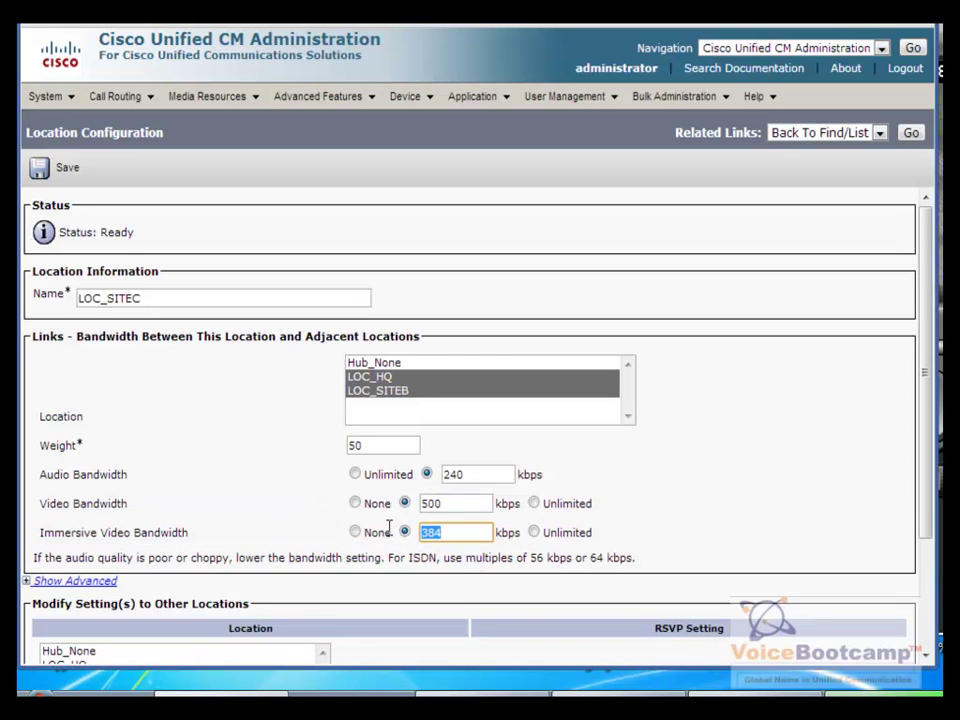
{"action": "type", "text": "6000"}
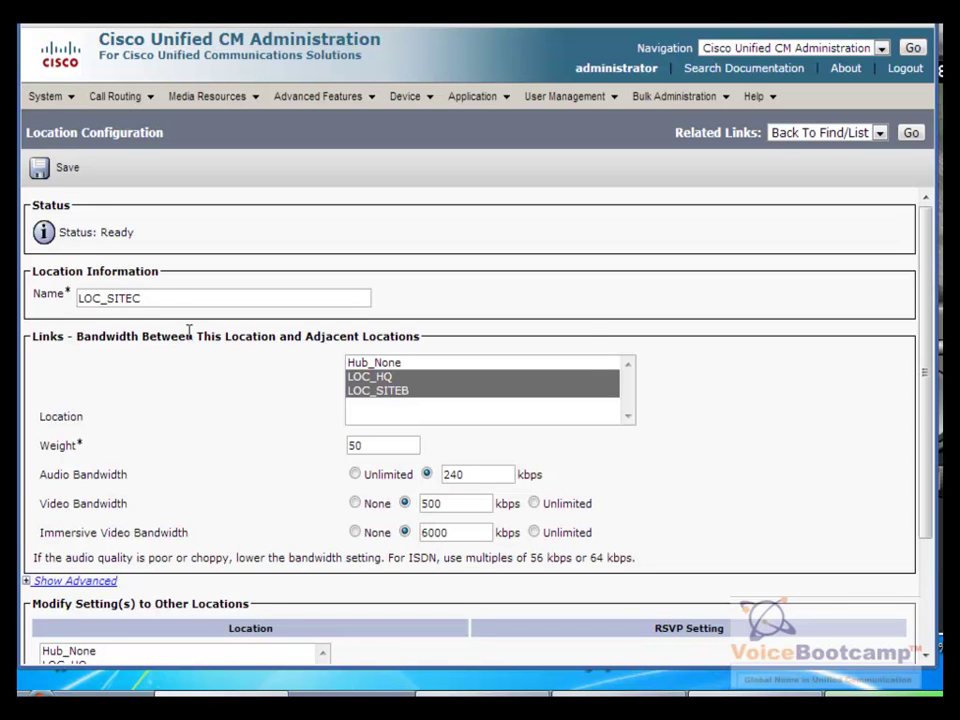
{"action": "left_click", "coordinate": [42, 170]}
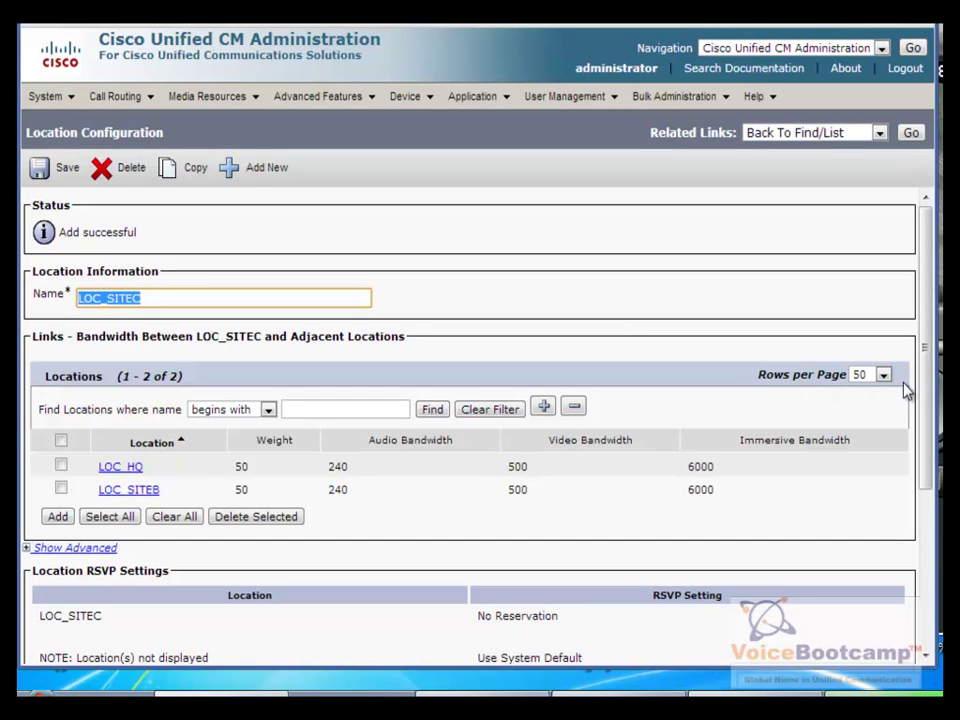
{"action": "left_click_drag", "start_coordinate": [933, 366], "coordinate": [932, 367]}
{"action": "left_click_drag", "start_coordinate": [930, 378], "coordinate": [309, 279]}
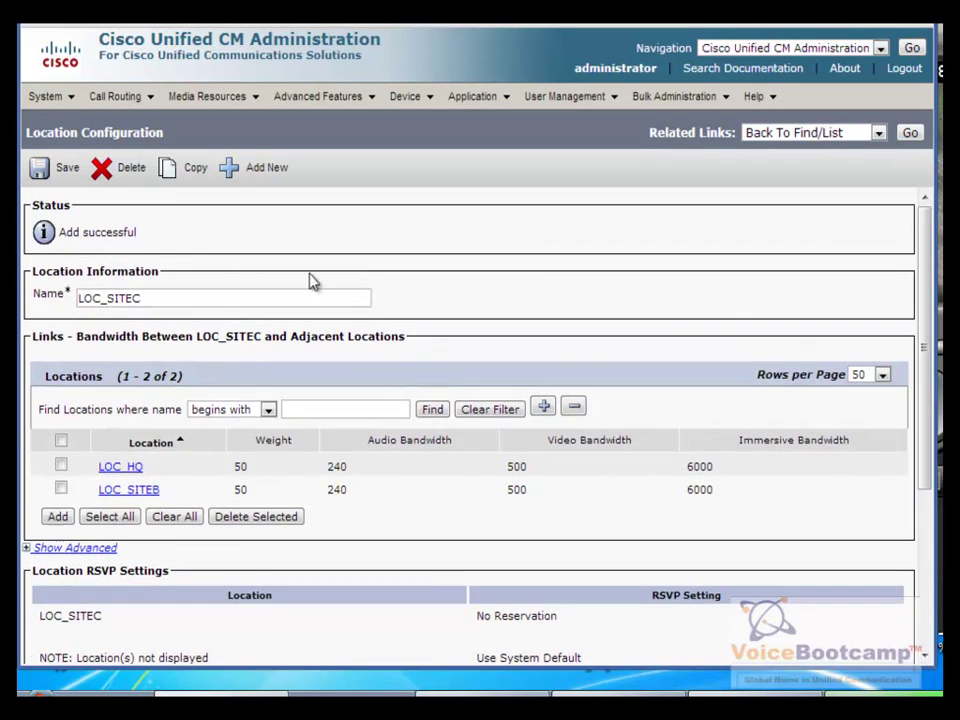
Step: Start a new device pool named DP_HQ and assign it the Default Cisco Unified Communications Manager group
{"action": "left_click", "coordinate": [58, 97]}
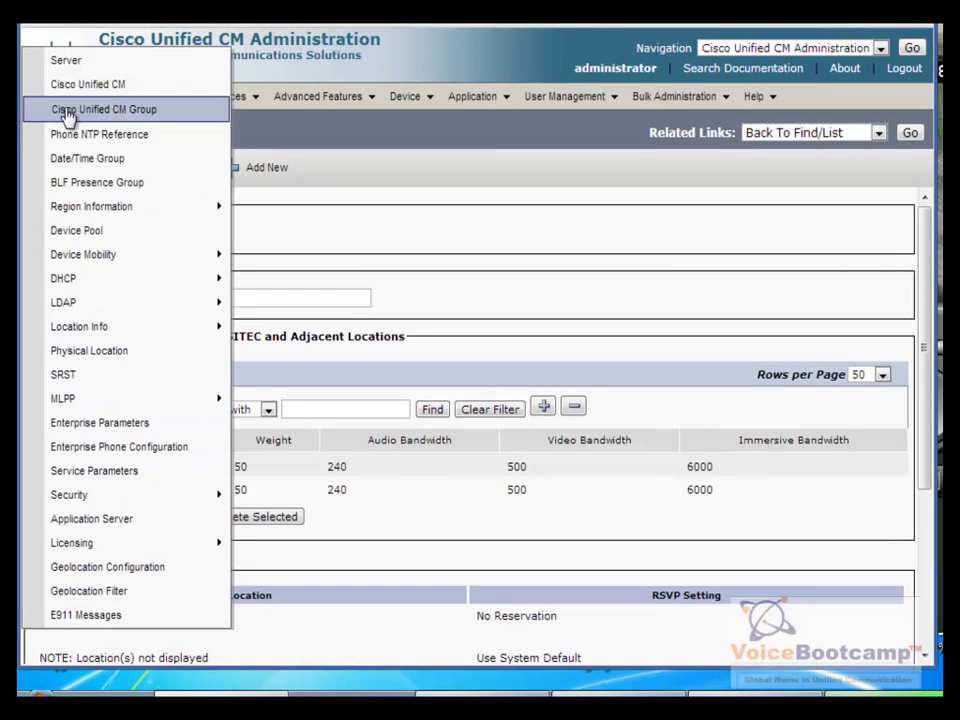
{"action": "left_click", "coordinate": [130, 238]}
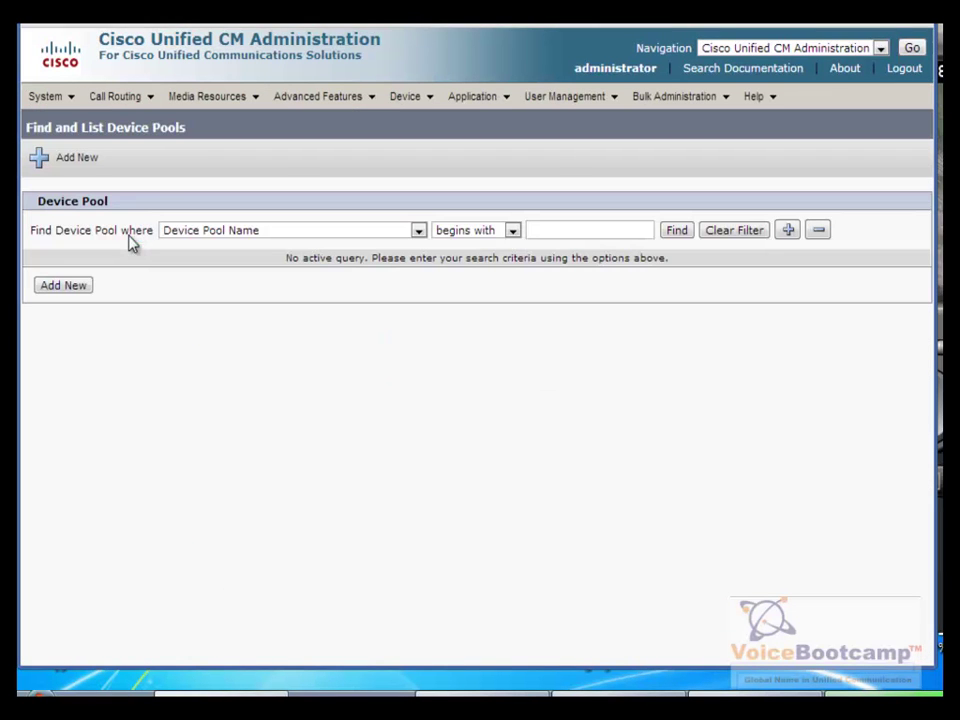
{"action": "left_click", "coordinate": [71, 285]}
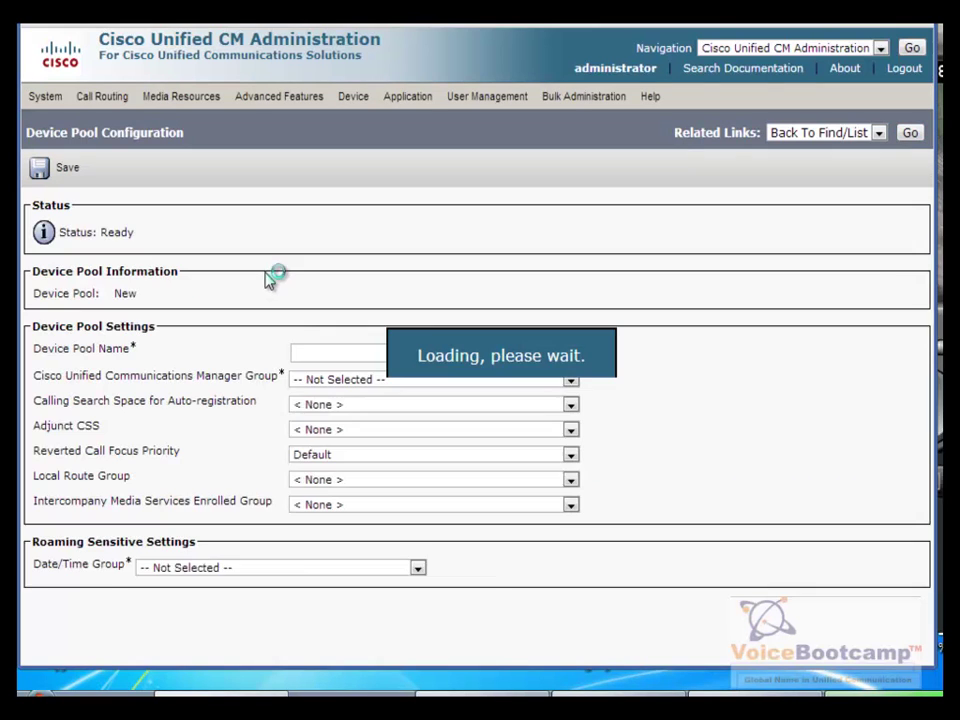
{"action": "left_click", "coordinate": [315, 353]}
{"action": "type", "text": "HQ"}
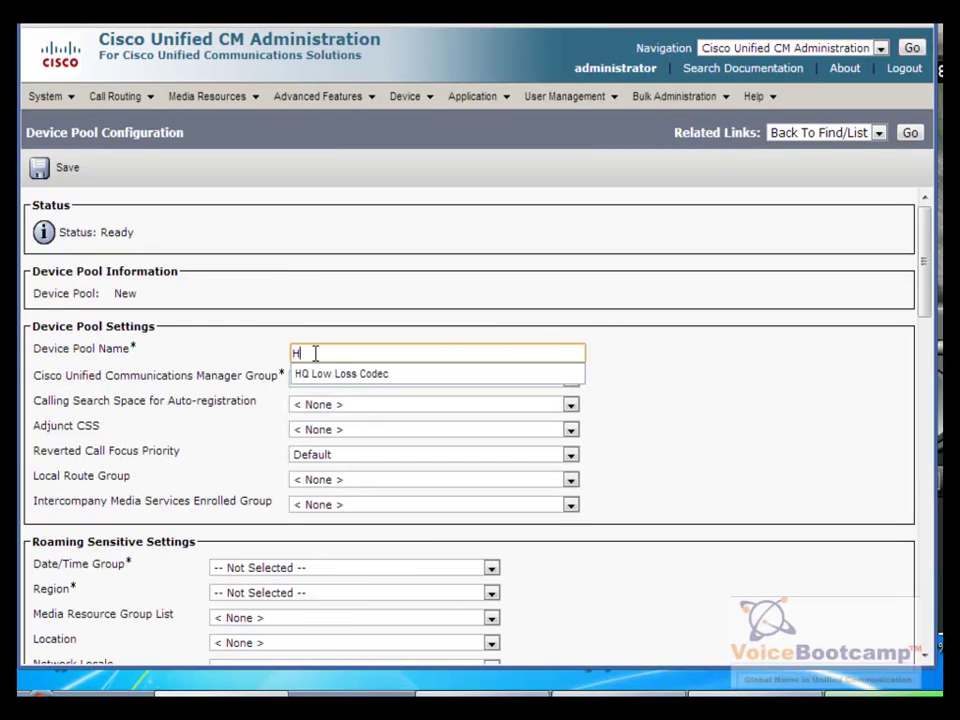
{"action": "key", "text": "BackSpace"}
{"action": "type", "text": "DP"}
{"action": "left_click", "coordinate": [330, 379]}
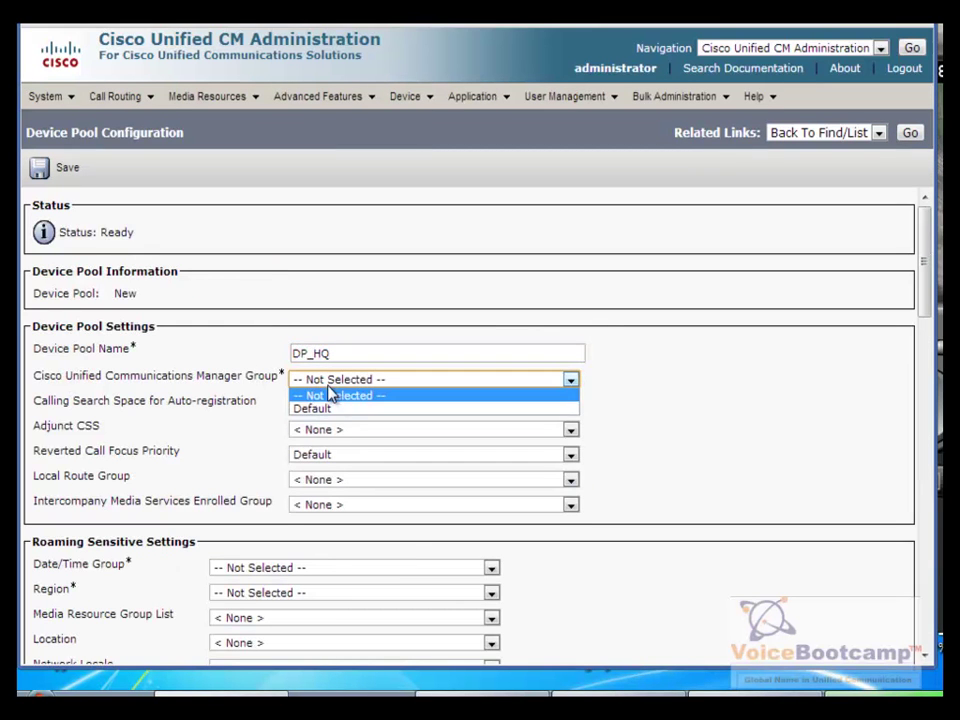
{"action": "left_click", "coordinate": [343, 408]}
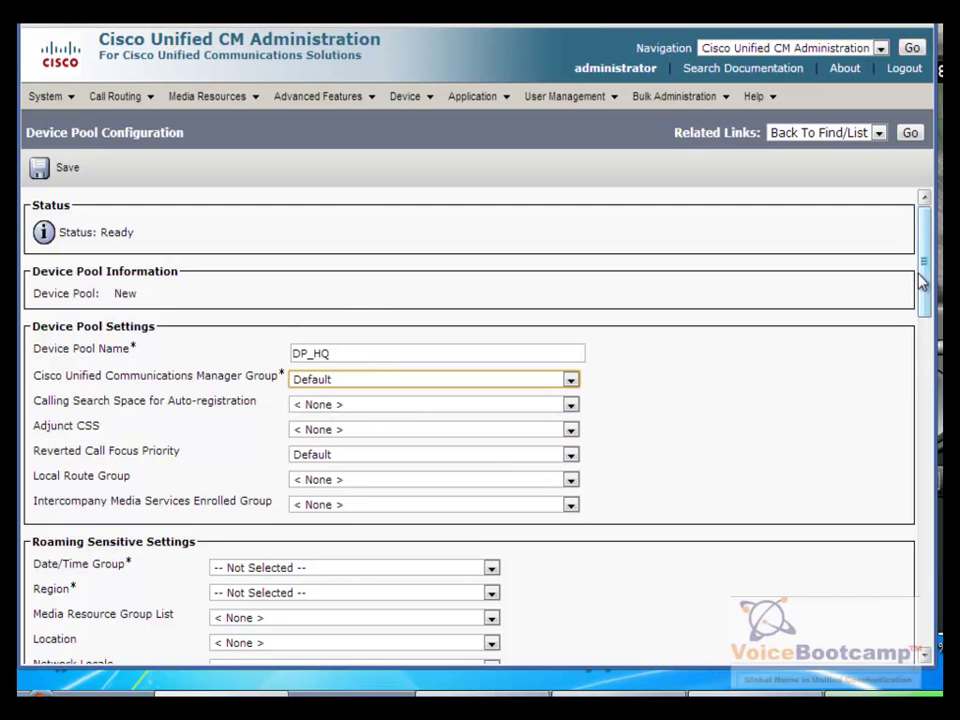
Step: Assign date/time group DTG_HQ, region REG_HQ and location LOC_HQ to the DP_HQ device pool, and save it
{"action": "scroll", "coordinate": [468, 272], "scroll_direction": "down", "scroll_amount": 3}
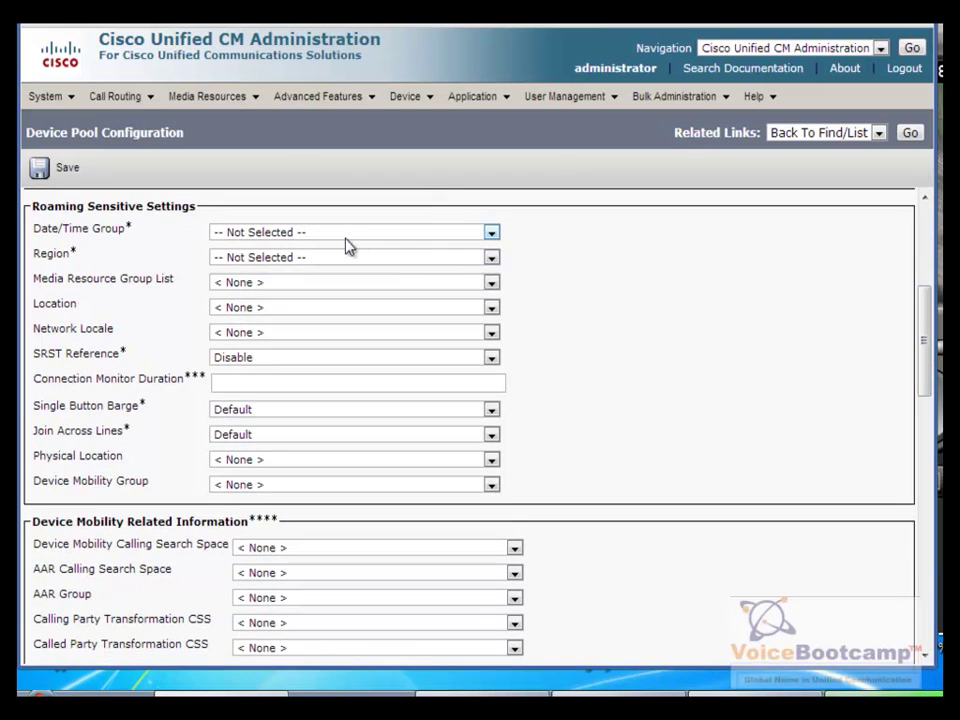
{"action": "left_click", "coordinate": [338, 236]}
{"action": "left_click", "coordinate": [324, 273]}
{"action": "left_click", "coordinate": [314, 259]}
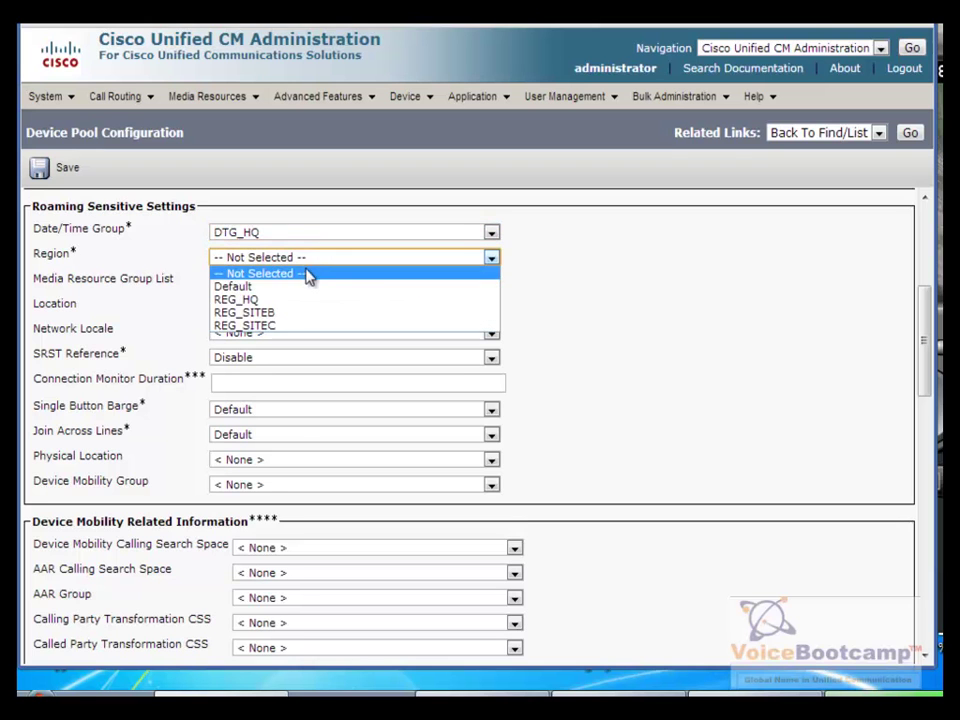
{"action": "left_click", "coordinate": [305, 299]}
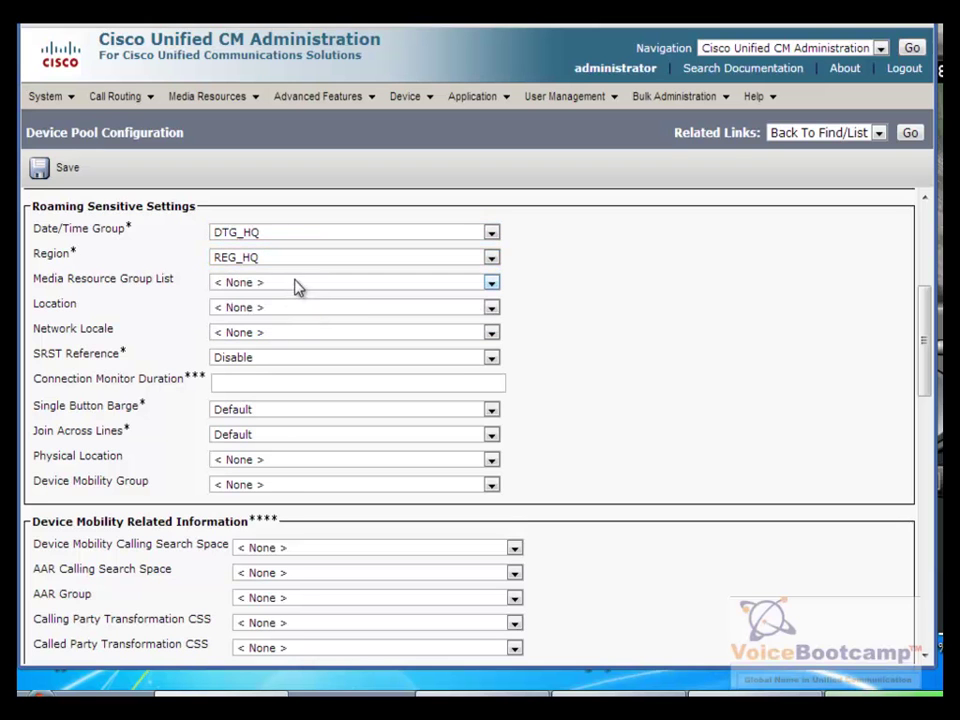
{"action": "left_click", "coordinate": [289, 307]}
{"action": "left_click", "coordinate": [292, 349]}
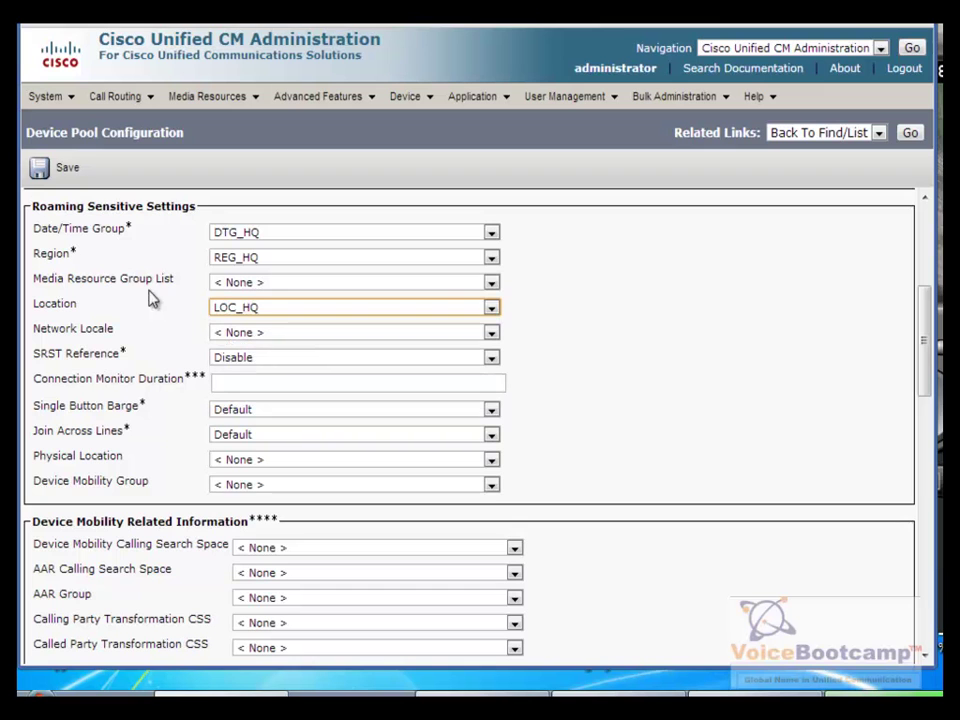
{"action": "left_click", "coordinate": [64, 172]}
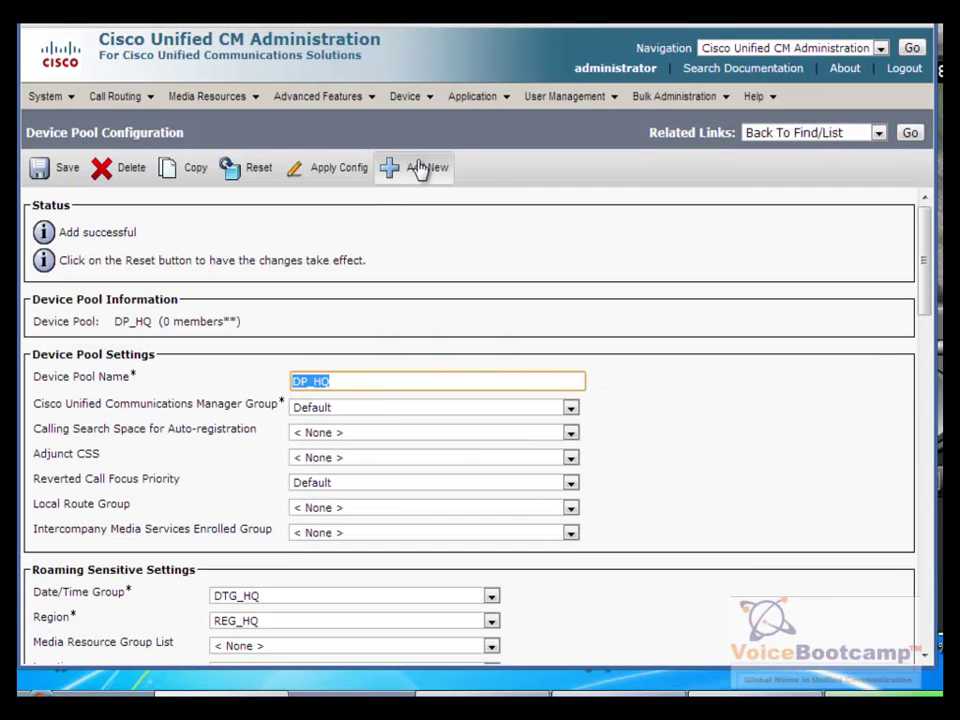
Step: Start another device pool named DP_SITEB and assign it the Default Cisco Unified Communications Manager group
{"action": "left_click", "coordinate": [421, 170]}
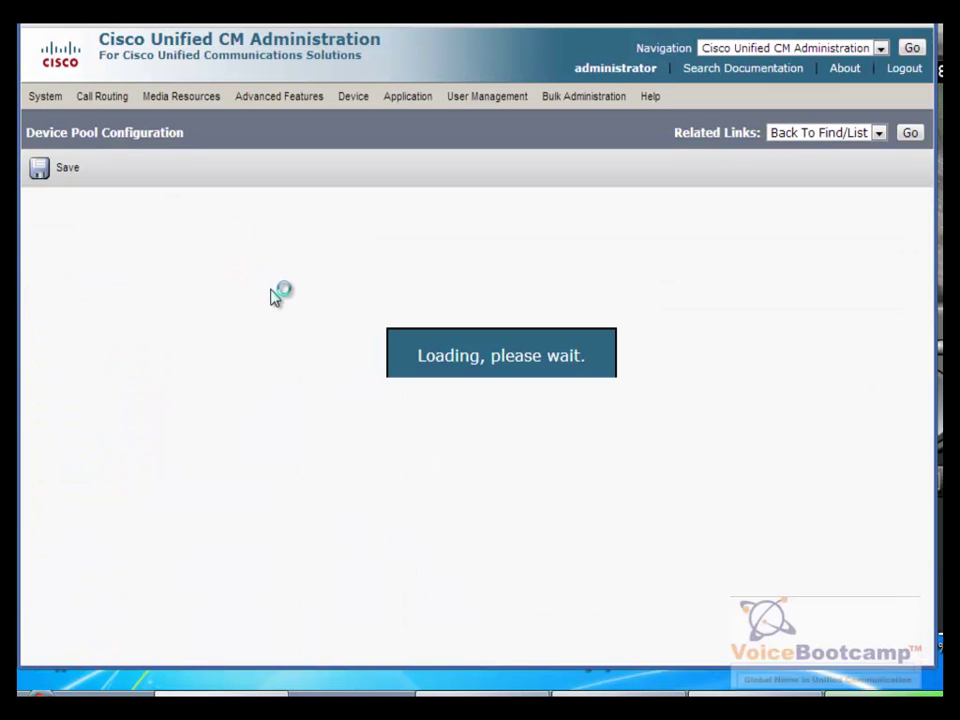
{"action": "left_click", "coordinate": [305, 352]}
{"action": "type", "text": "DP_SITE"}
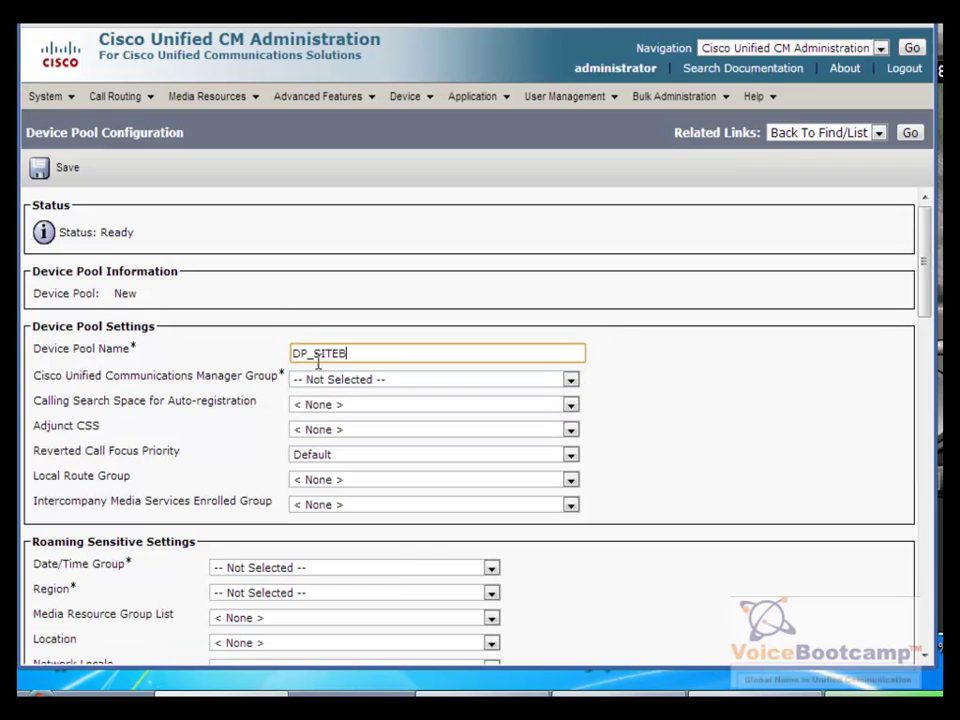
{"action": "type", "text": "B"}
{"action": "left_click", "coordinate": [326, 379]}
{"action": "left_click", "coordinate": [333, 408]}
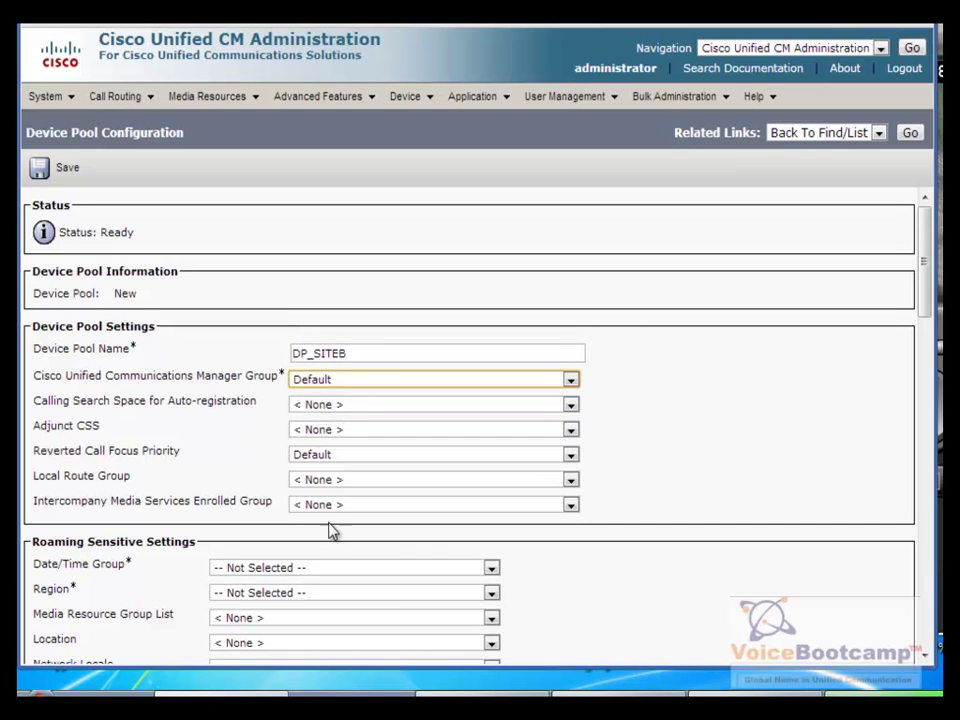
Step: Assign date/time group DTG_SiteB, region REG_SITEB and location LOC_SITEC to the DP_SITEB device pool
{"action": "left_click", "coordinate": [316, 568]}
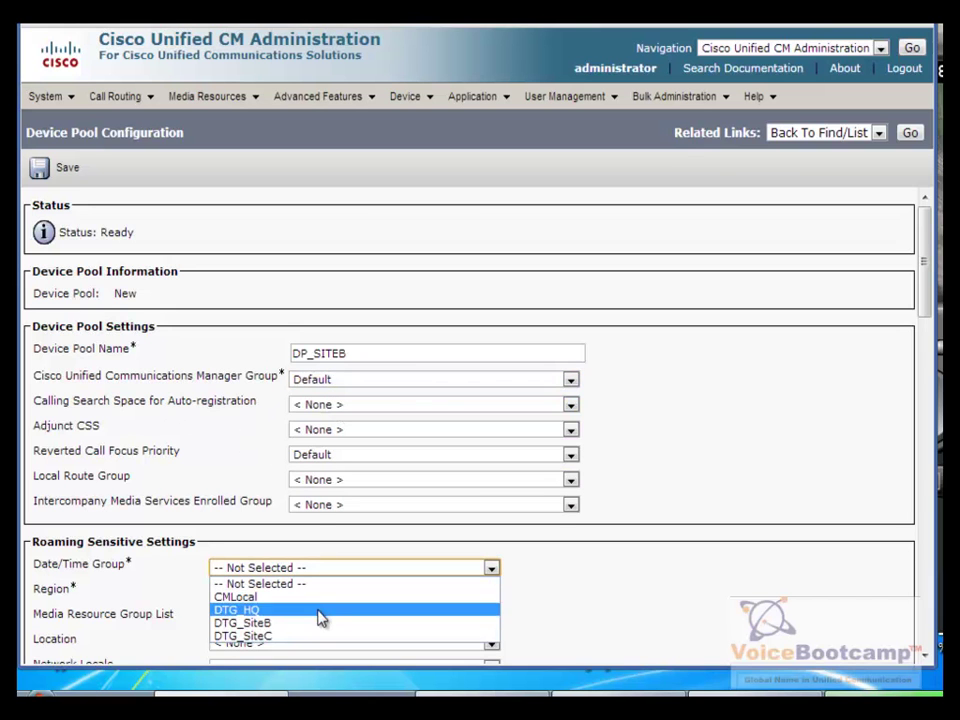
{"action": "left_click", "coordinate": [317, 624]}
{"action": "left_click_drag", "start_coordinate": [926, 235], "coordinate": [922, 311]}
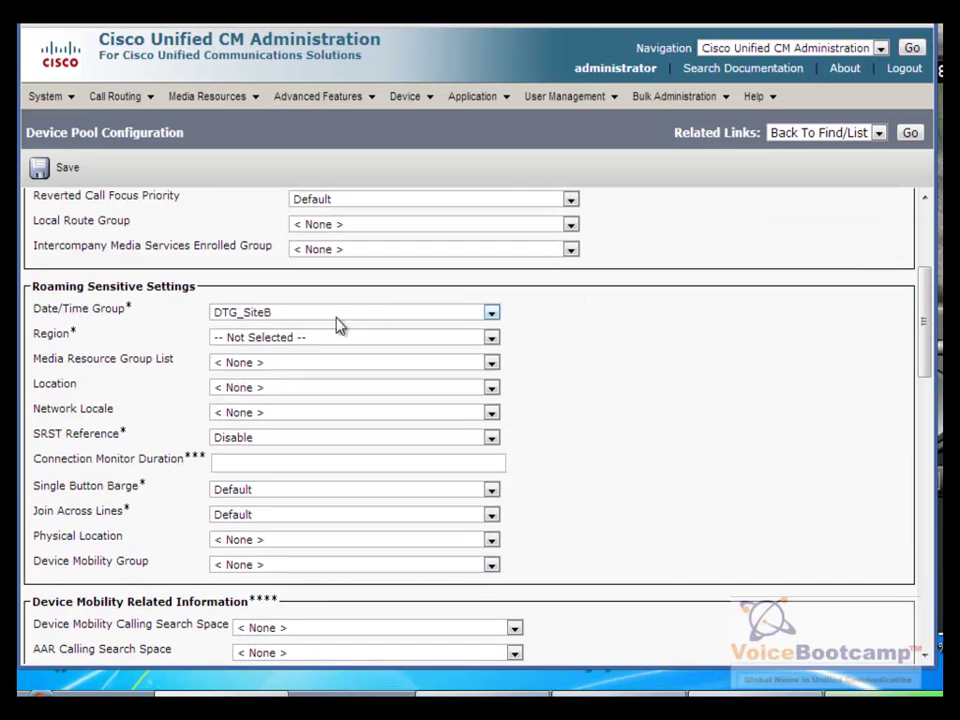
{"action": "left_click", "coordinate": [274, 338]}
{"action": "left_click", "coordinate": [263, 393]}
{"action": "left_click", "coordinate": [259, 365]}
{"action": "left_click", "coordinate": [257, 376]}
{"action": "left_click", "coordinate": [253, 389]}
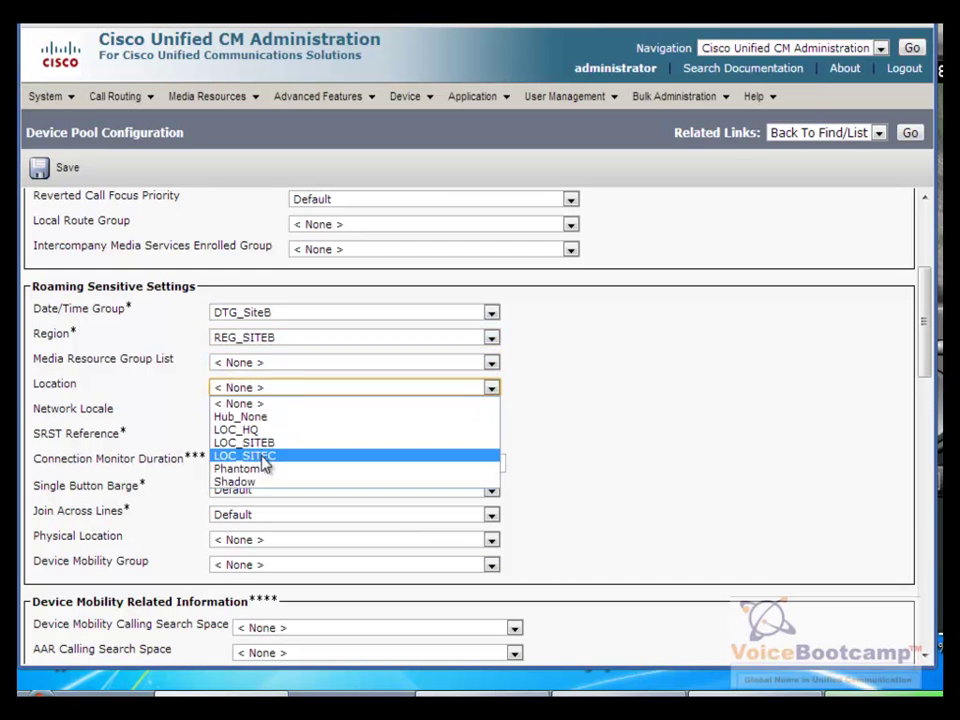
{"action": "left_click", "coordinate": [262, 458]}
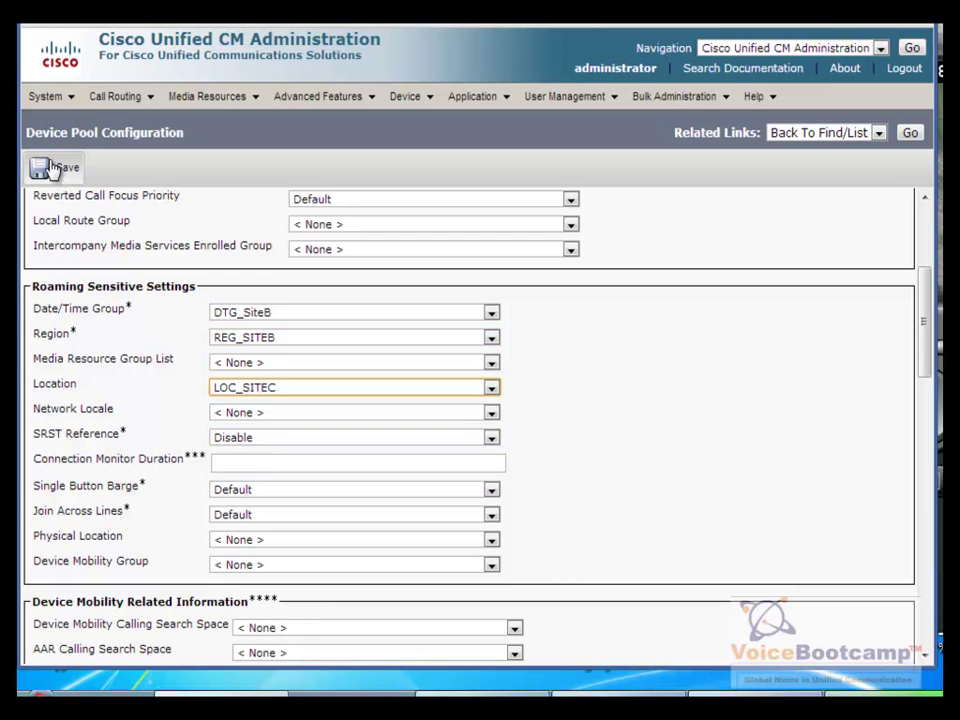
Step: Set DP_SITEB's SRST reference to Use Default Gateway and save the device pool
{"action": "left_click", "coordinate": [218, 438]}
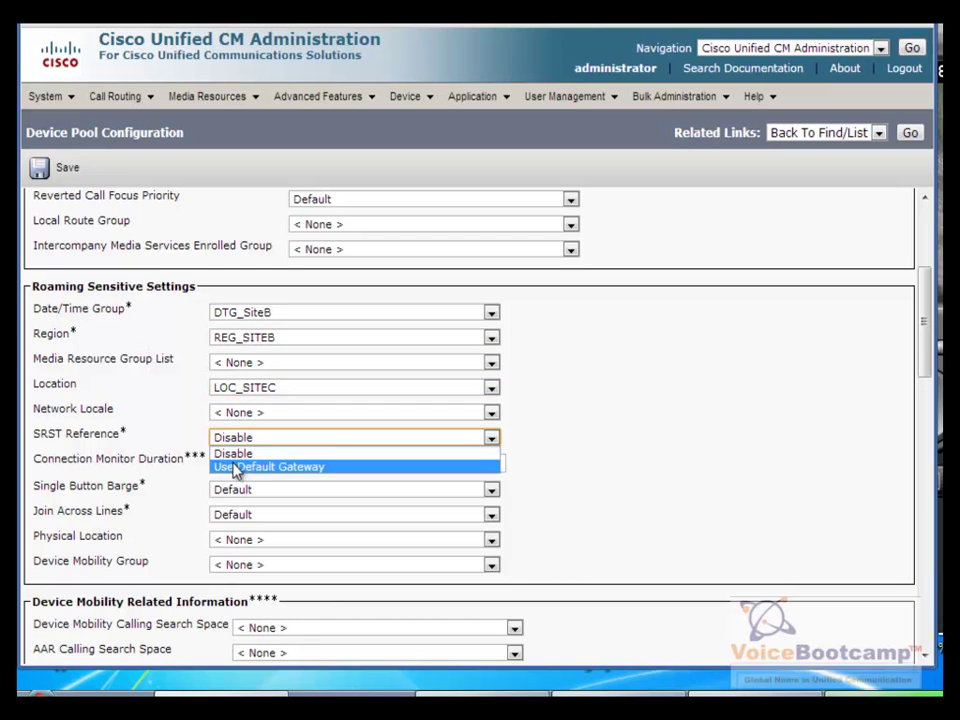
{"action": "left_click", "coordinate": [262, 466]}
{"action": "left_click_drag", "start_coordinate": [160, 442], "coordinate": [46, 397]}
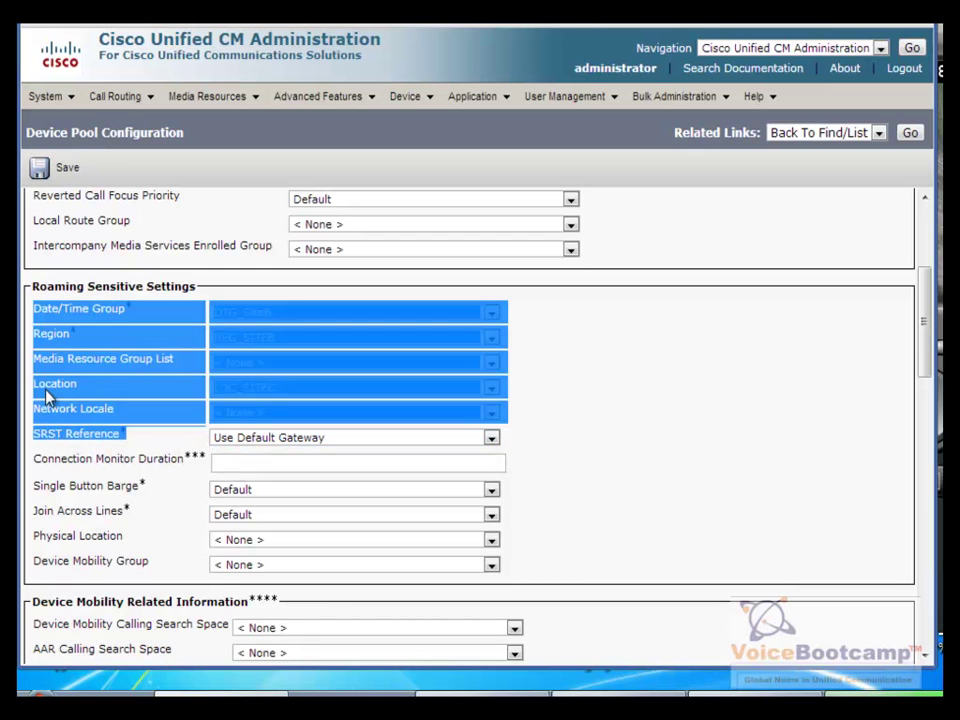
{"action": "left_click", "coordinate": [86, 267]}
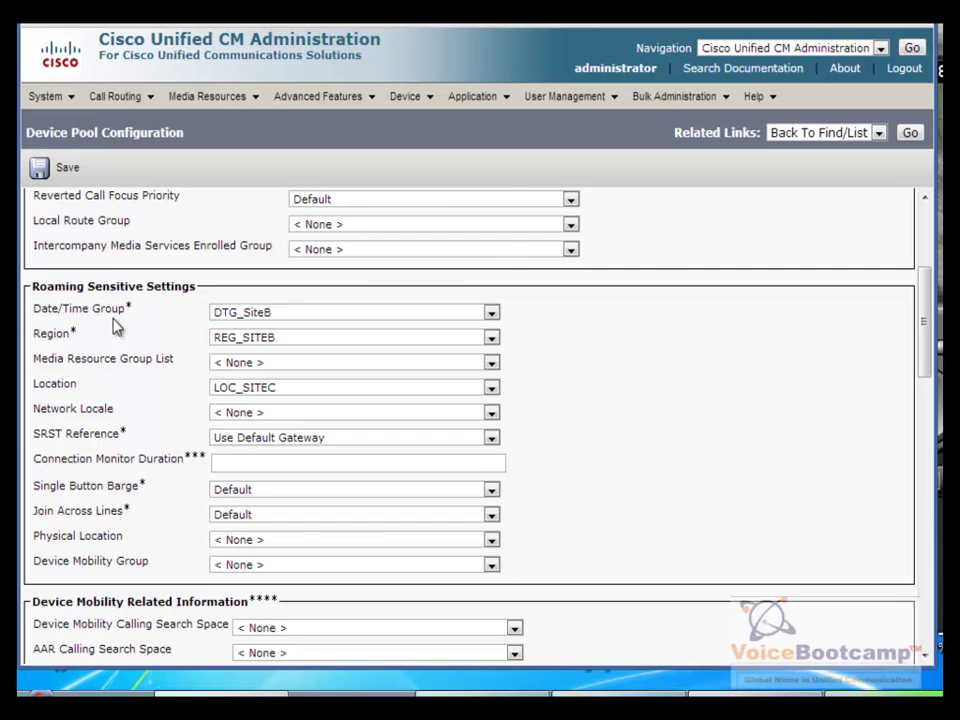
{"action": "left_click", "coordinate": [43, 168]}
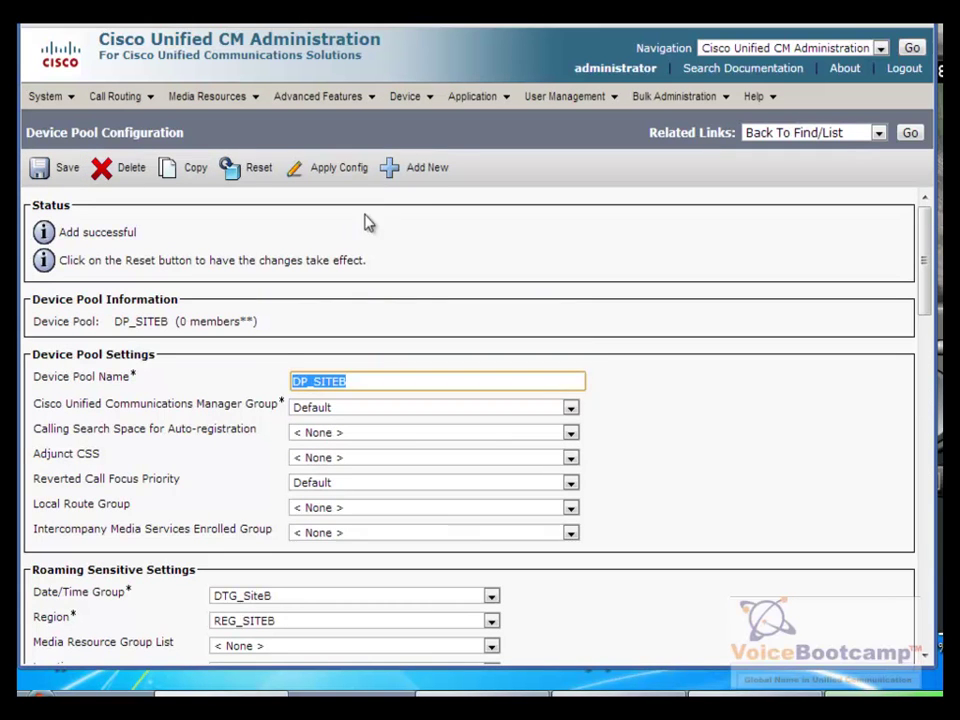
Step: Start a third device pool named DP_SITEC and assign it the Default Cisco Unified Communications Manager group
{"action": "left_click", "coordinate": [409, 184]}
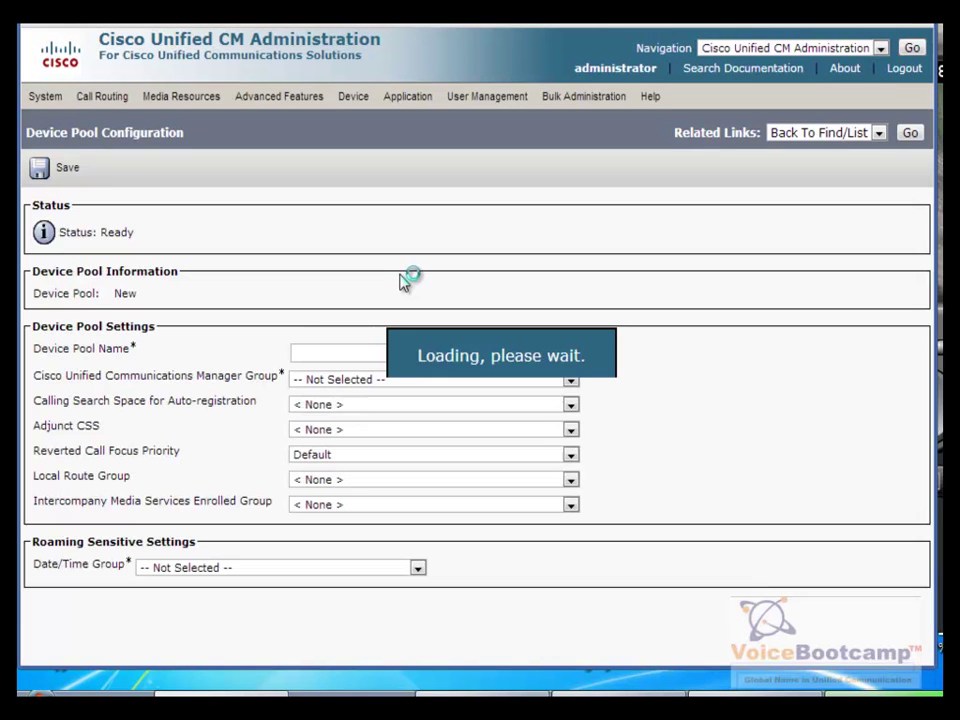
{"action": "left_click", "coordinate": [343, 357]}
{"action": "type", "text": "D"}
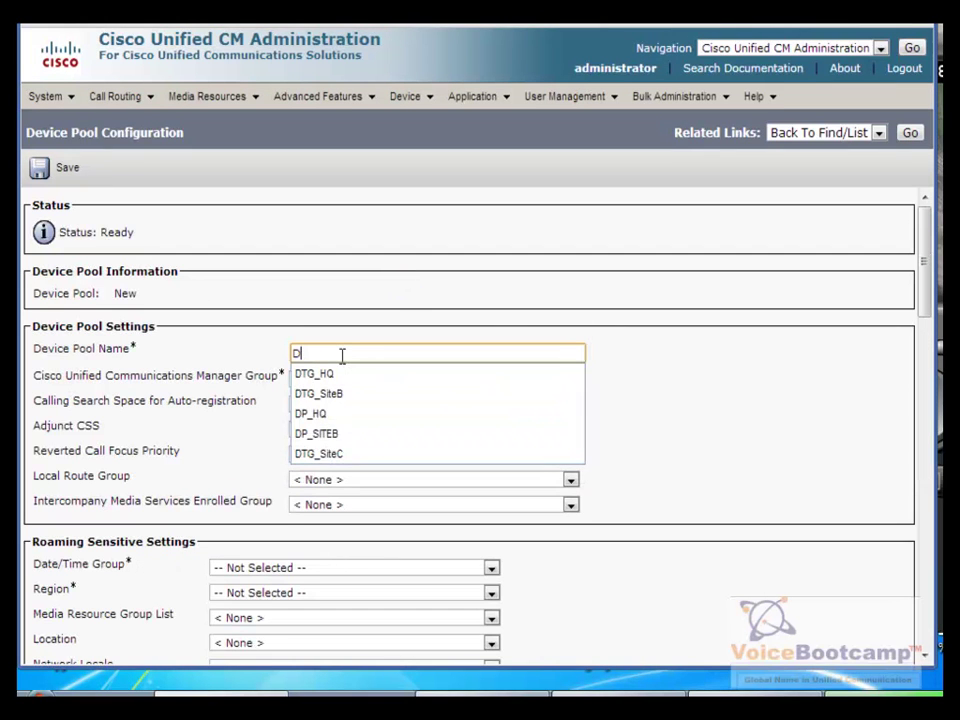
{"action": "type", "text": "P_SITEC"}
{"action": "left_click", "coordinate": [339, 379]}
{"action": "left_click", "coordinate": [337, 407]}
Step: Assign date/time group DTG_SiteC, region REG_SITEC and location LOC_SITEC to the DP_SITEC device pool
{"action": "left_click", "coordinate": [296, 570]}
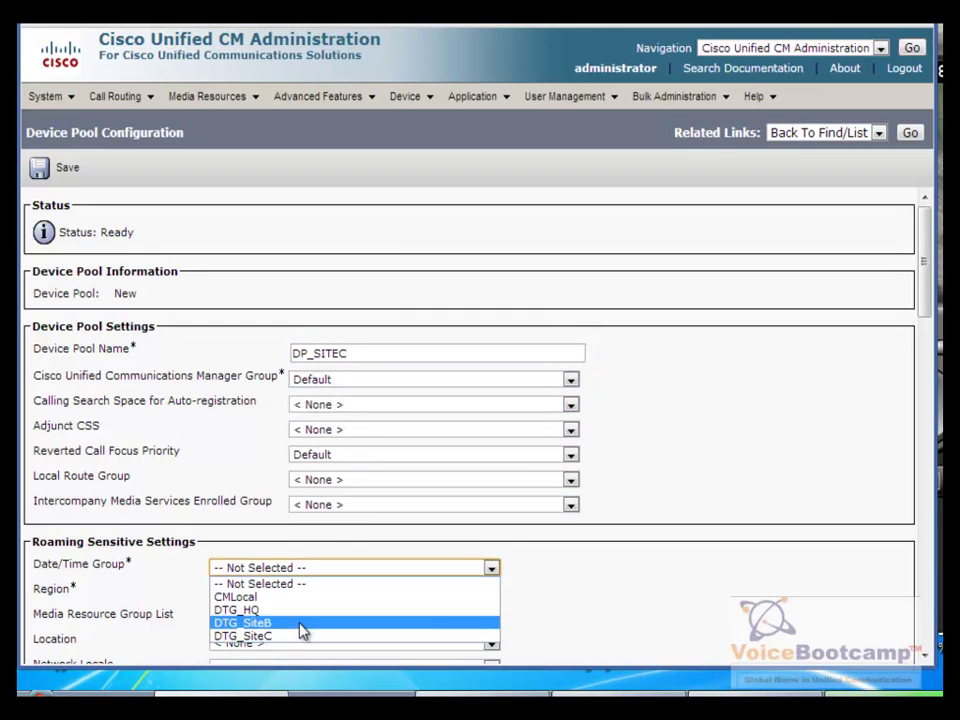
{"action": "left_click", "coordinate": [302, 636]}
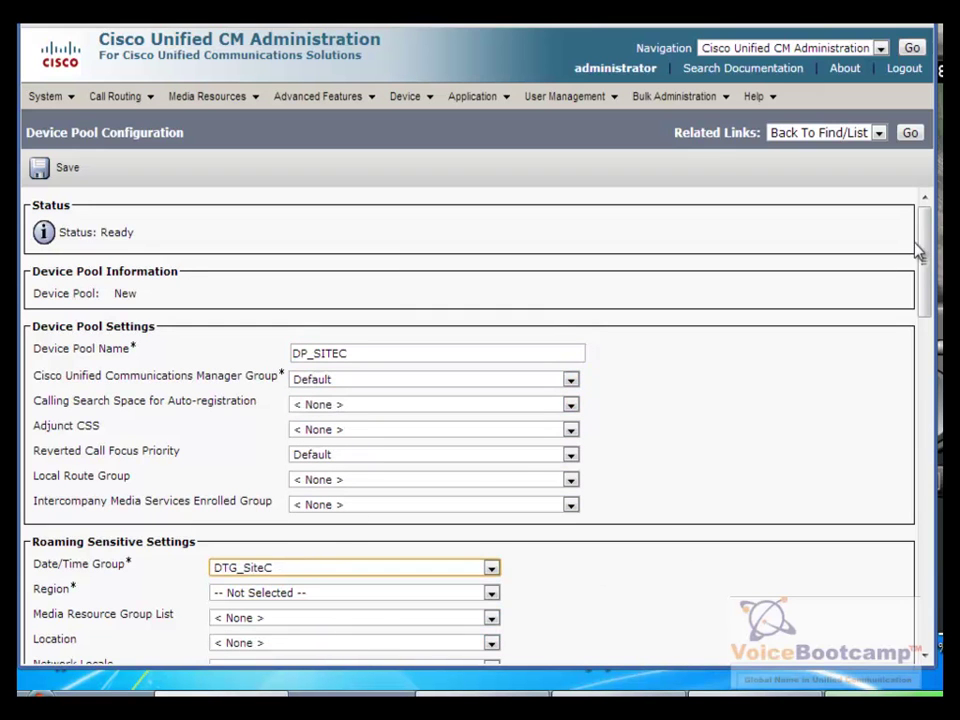
{"action": "scroll", "coordinate": [938, 342], "scroll_direction": "down", "scroll_amount": 5}
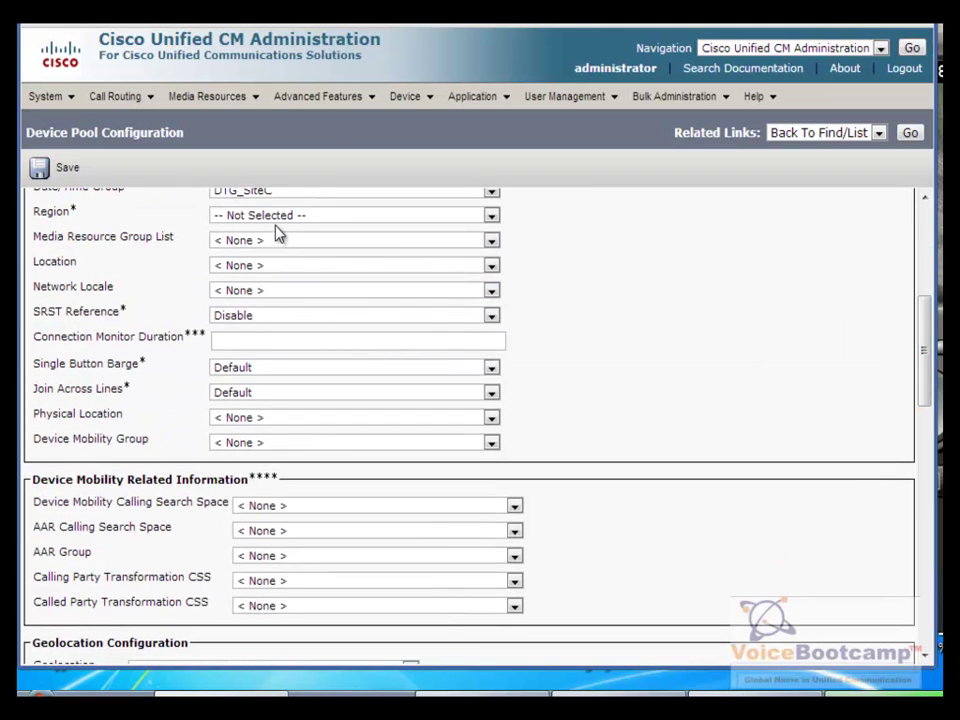
{"action": "left_click", "coordinate": [277, 216]}
{"action": "left_click", "coordinate": [279, 285]}
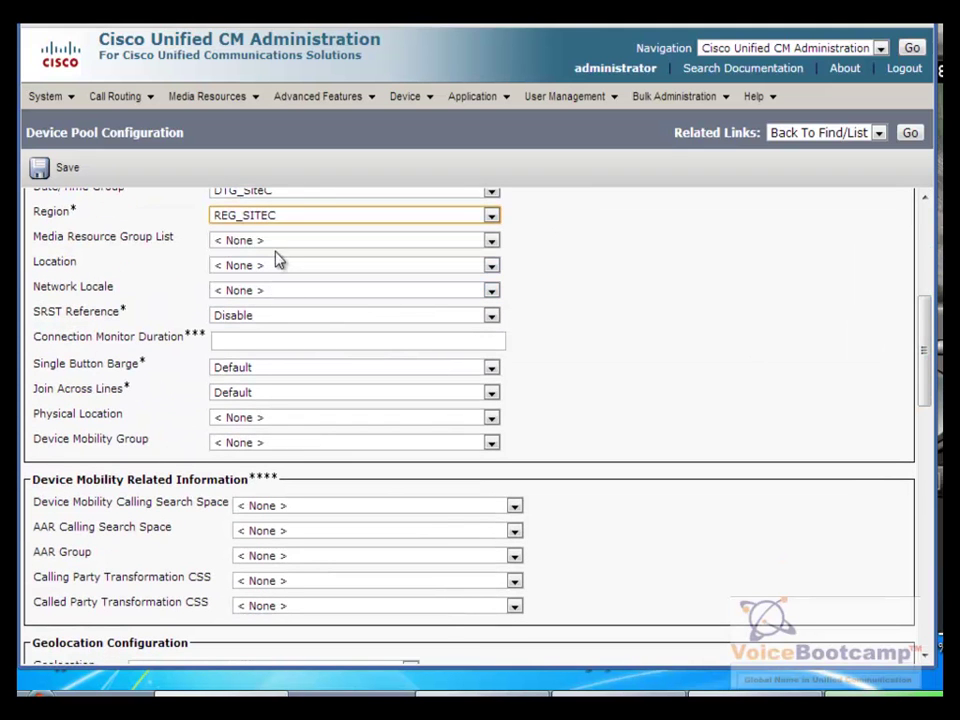
{"action": "left_click", "coordinate": [272, 265]}
{"action": "left_click", "coordinate": [277, 334]}
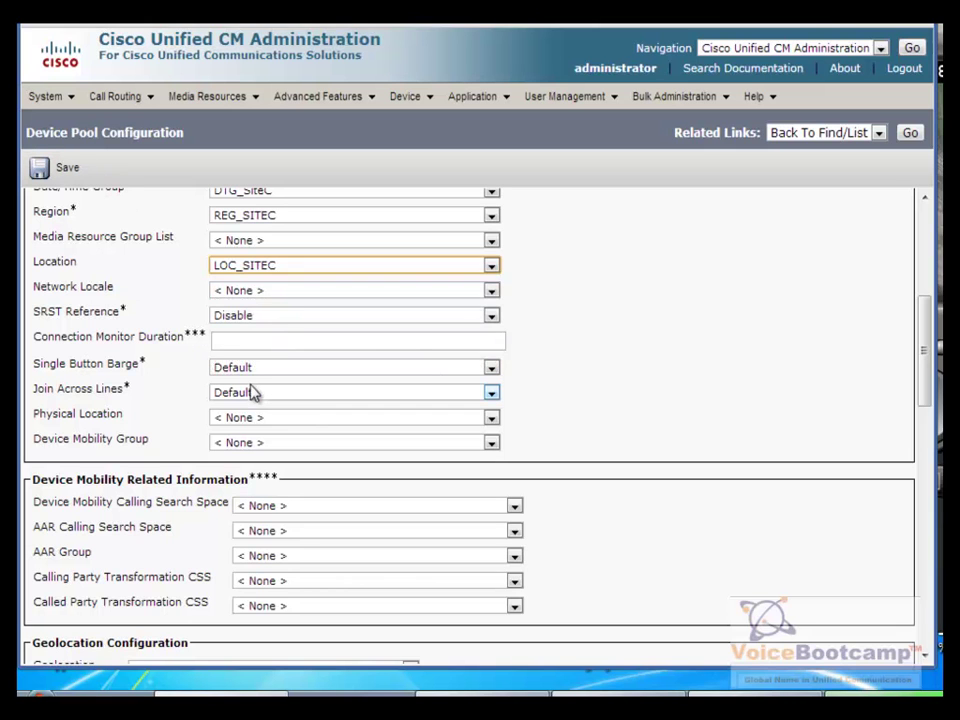
Step: Set the SRST reference for the DP_SITEC device pool and save the pool
{"action": "left_click", "coordinate": [268, 317]}
{"action": "left_click", "coordinate": [274, 332]}
{"action": "left_click", "coordinate": [274, 326]}
{"action": "left_click", "coordinate": [279, 342]}
{"action": "left_click", "coordinate": [60, 168]}
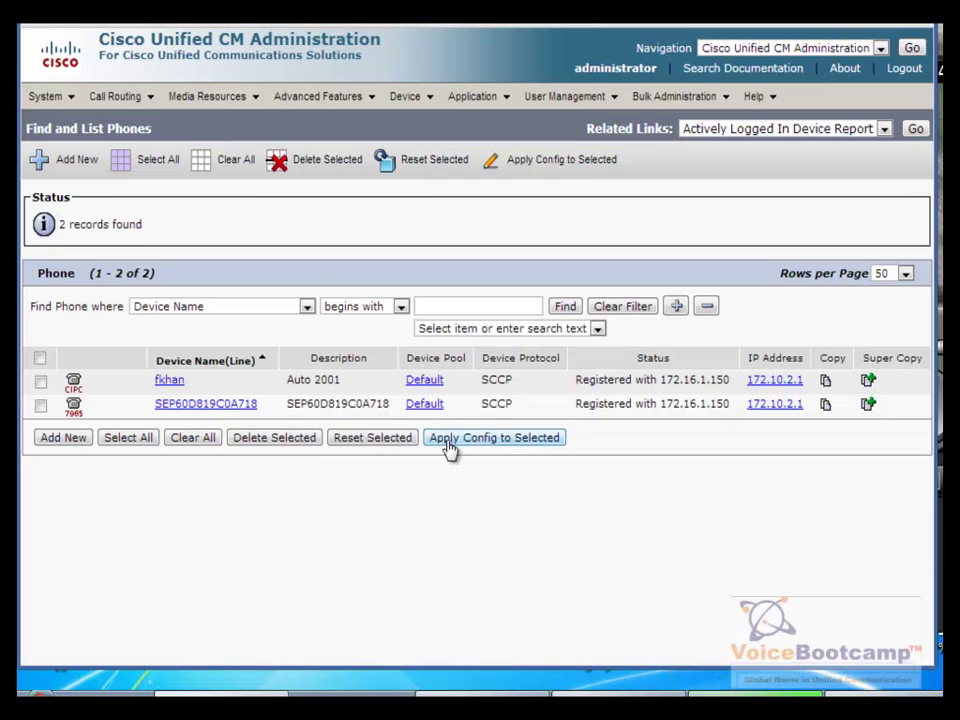
Step: Open the Cisco IP Communicator phone described as Auto 2001, assign it to device pool DP_HQ and save the phone
{"action": "mouse_move", "coordinate": [579, 381]}
{"action": "left_mouse_down"}
{"action": "mouse_move", "coordinate": [722, 381]}
{"action": "mouse_move", "coordinate": [731, 399]}
{"action": "mouse_move", "coordinate": [611, 378]}
{"action": "mouse_move", "coordinate": [577, 380]}
{"action": "mouse_move", "coordinate": [578, 390]}
{"action": "left_mouse_up"}
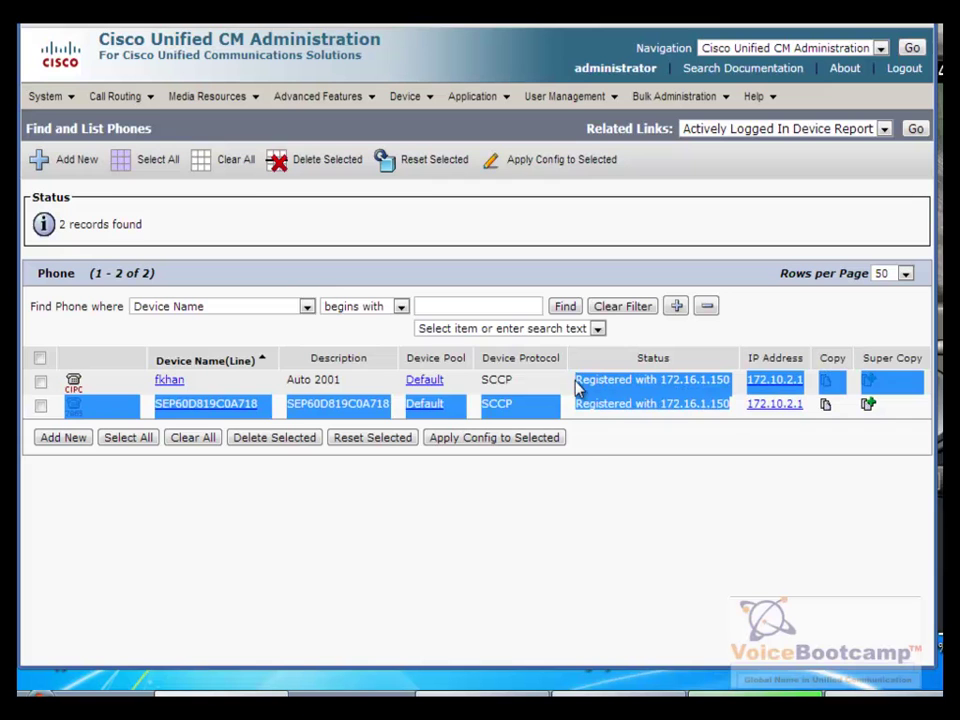
{"action": "left_click", "coordinate": [579, 441]}
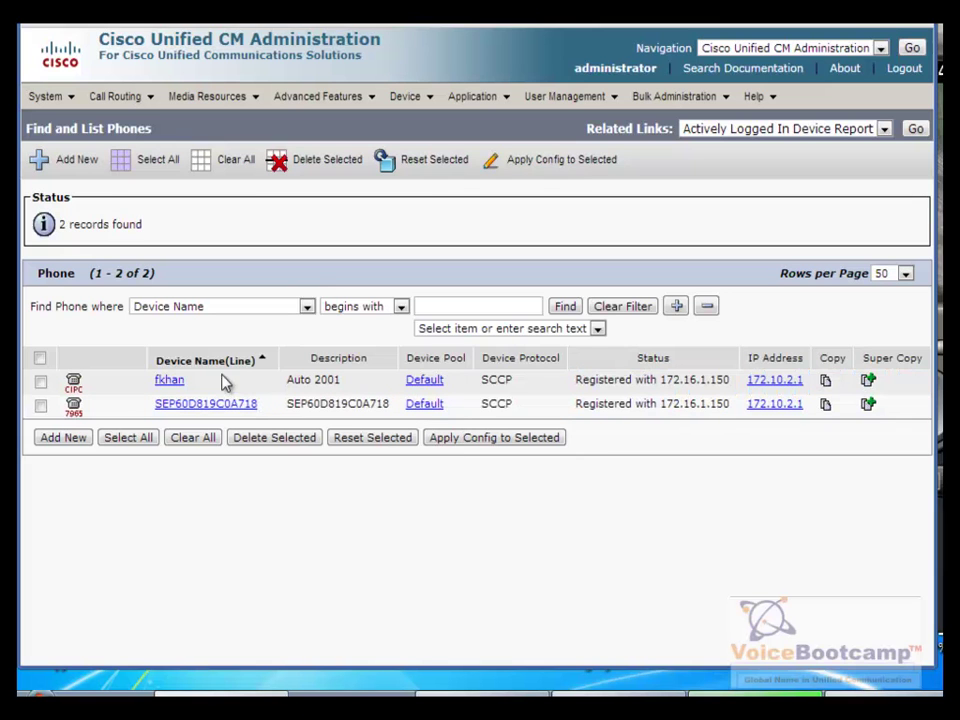
{"action": "left_click", "coordinate": [168, 381]}
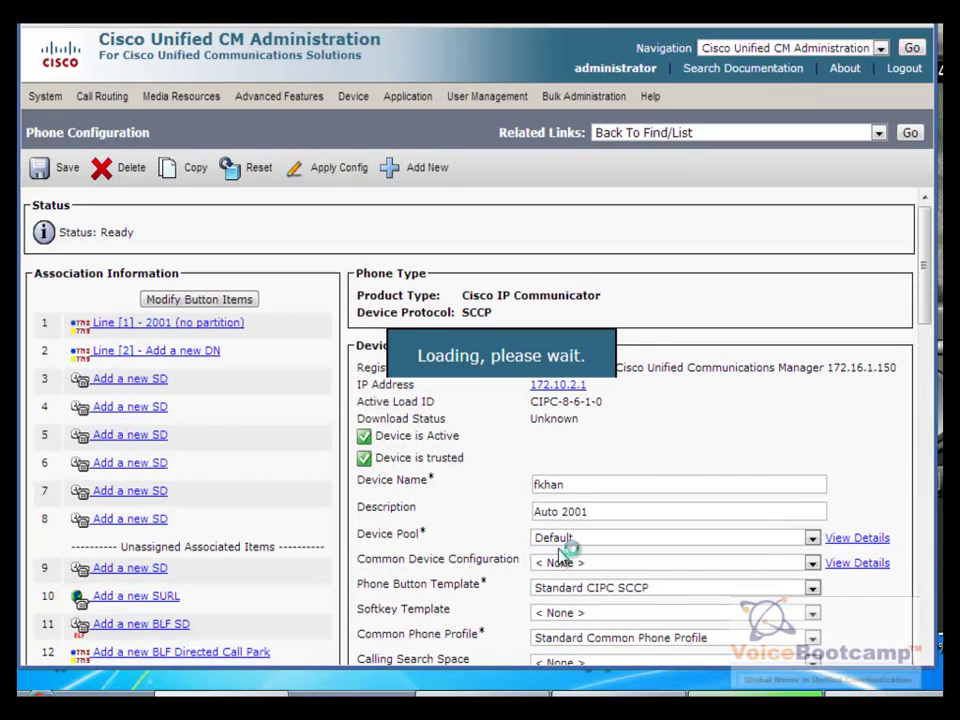
{"action": "left_click", "coordinate": [545, 538]}
{"action": "left_click", "coordinate": [590, 584]}
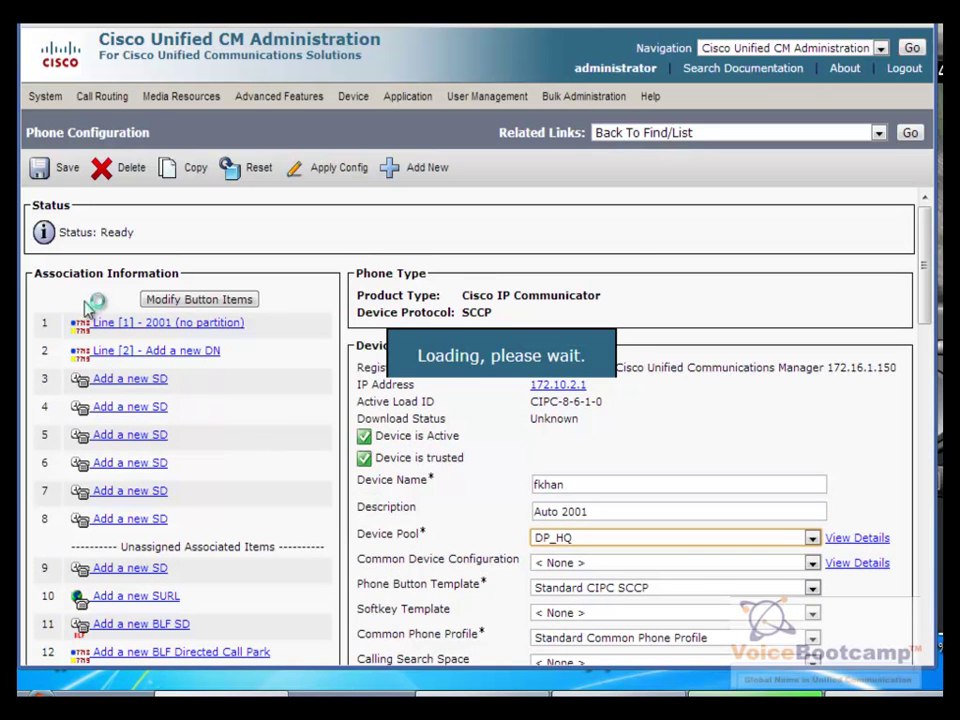
{"action": "left_click", "coordinate": [55, 167]}
{"action": "key", "text": "Return"}
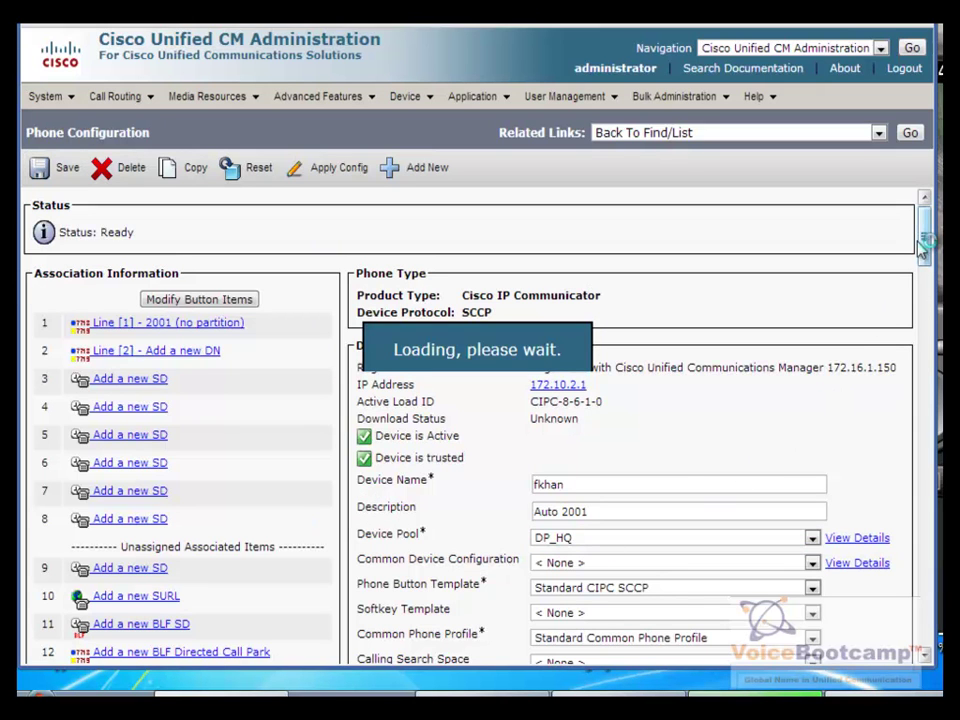
Step: Review the Auto 2001 phone's device settings and check both phones' device pool assignments in the phone list
{"action": "left_click_drag", "start_coordinate": [921, 249], "coordinate": [926, 268]}
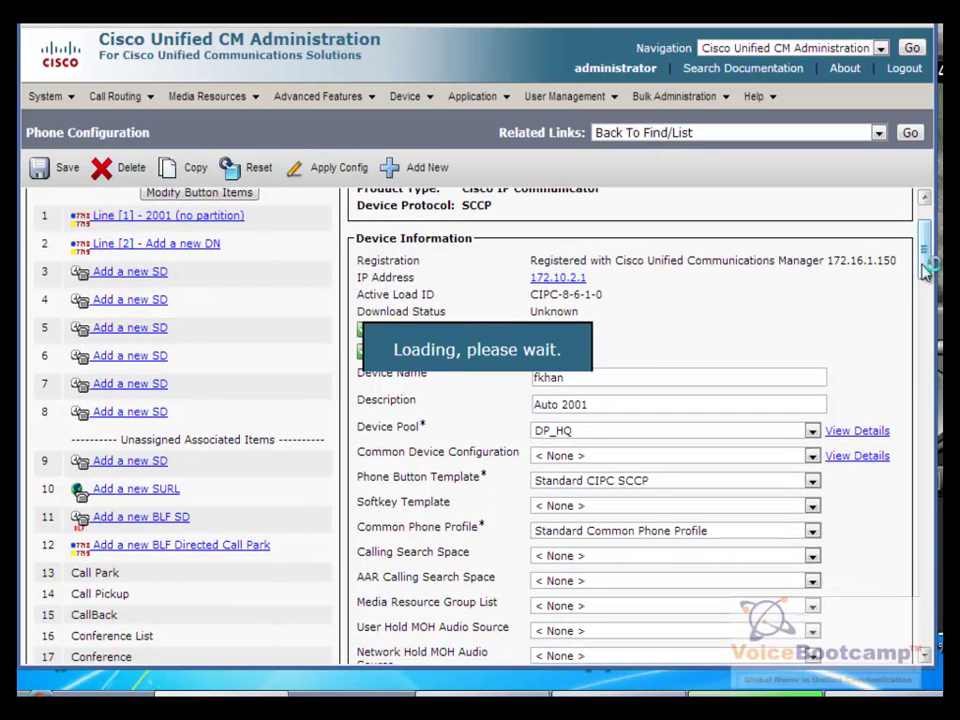
{"action": "left_click_drag", "start_coordinate": [926, 270], "coordinate": [928, 288]}
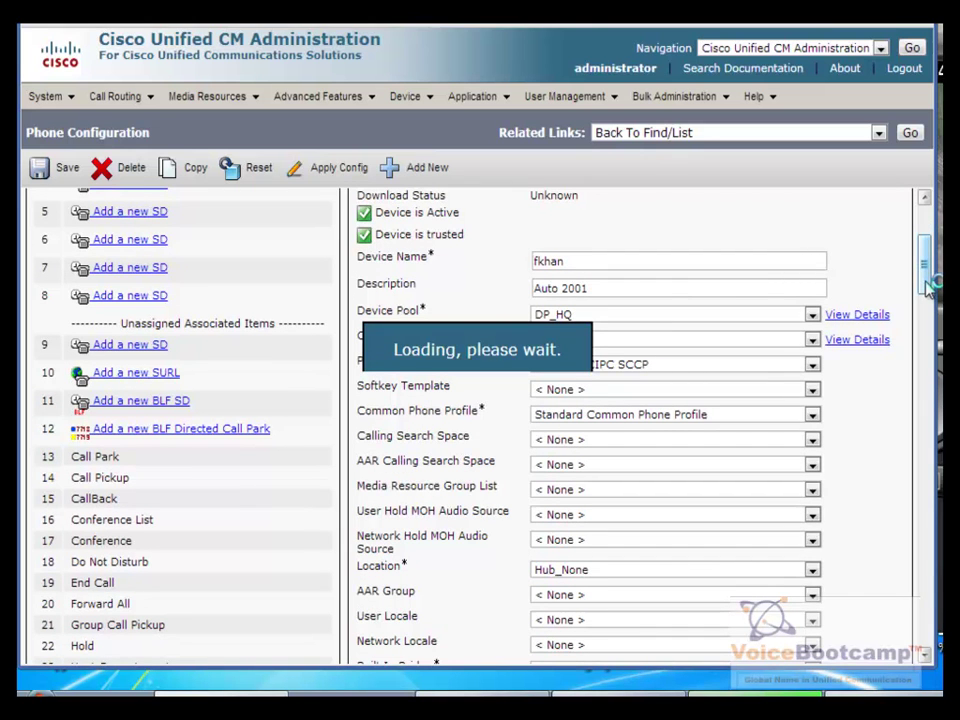
{"action": "left_click_drag", "start_coordinate": [926, 283], "coordinate": [929, 286]}
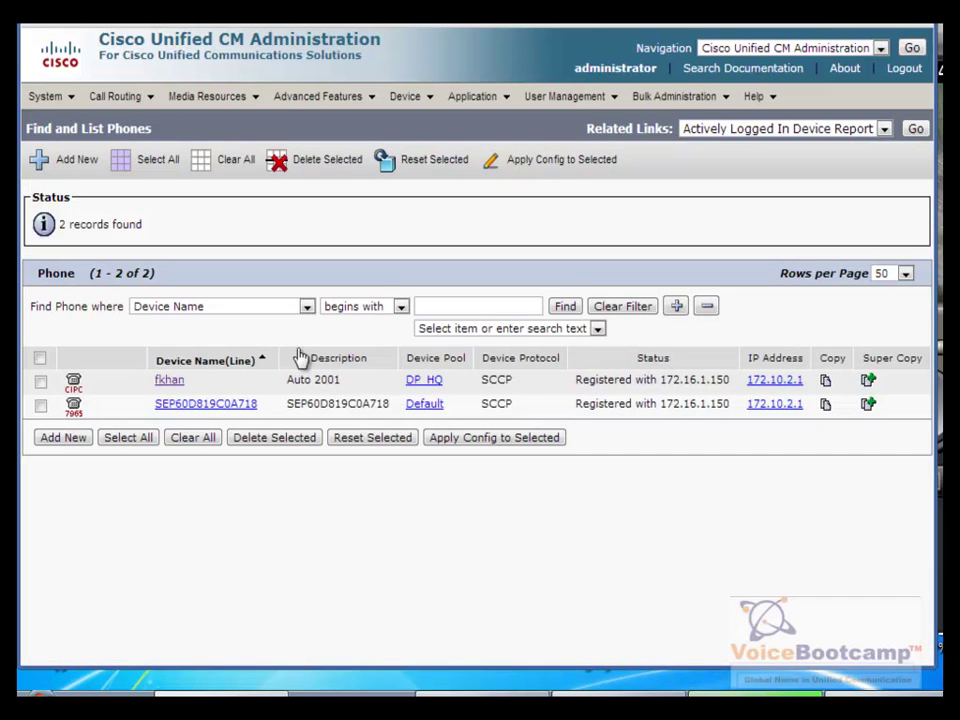
{"action": "left_click_drag", "start_coordinate": [184, 379], "coordinate": [146, 379]}
{"action": "left_click_drag", "start_coordinate": [383, 400], "coordinate": [418, 382]}
{"action": "left_click_drag", "start_coordinate": [467, 411], "coordinate": [276, 407]}
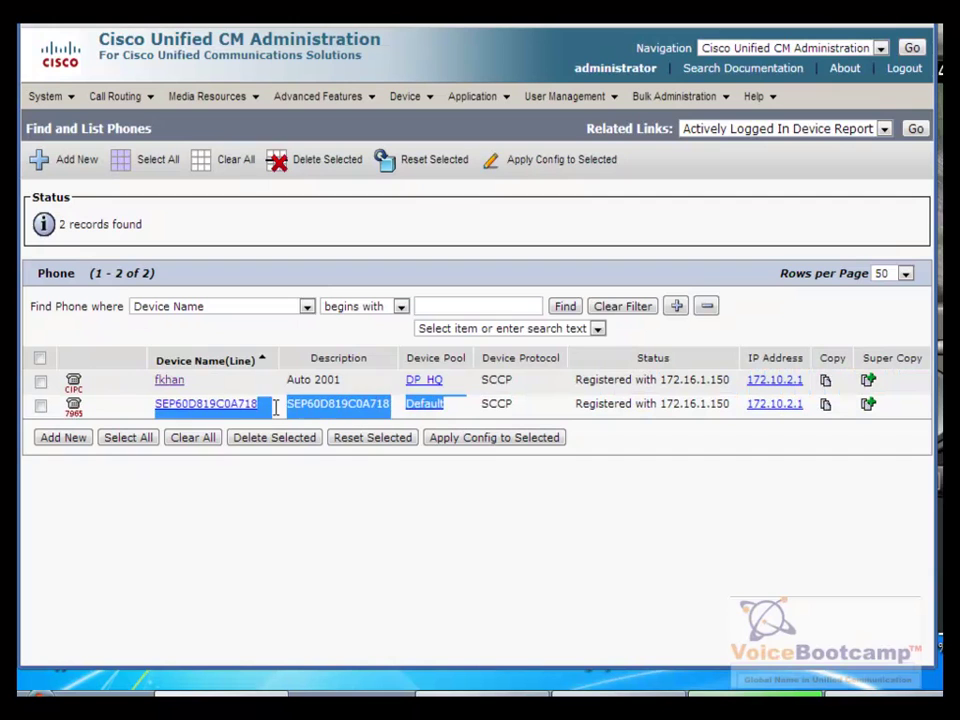
{"action": "left_click", "coordinate": [334, 419]}
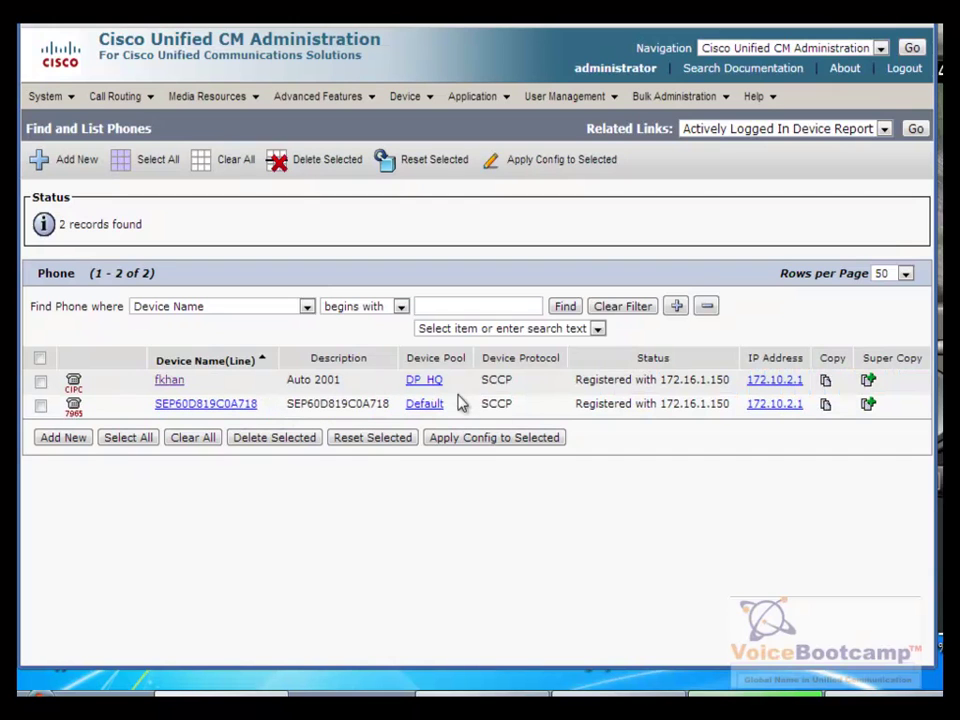